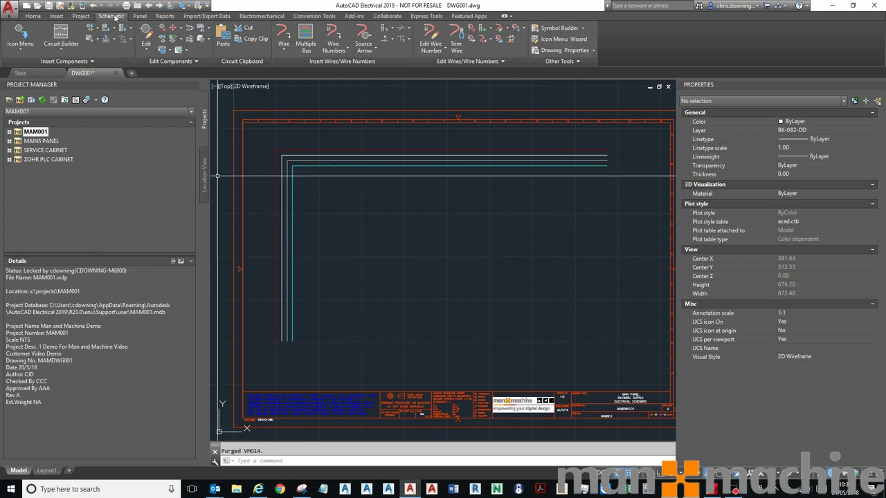
# - Browse the ribbon tabs, then return to the Schematic tools
pyautogui.click(32, 16)
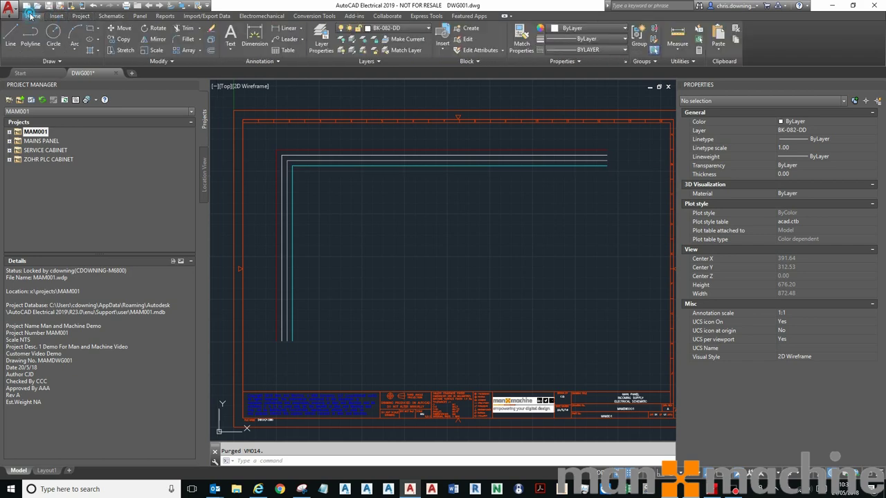
pyautogui.click(57, 16)
pyautogui.click(78, 16)
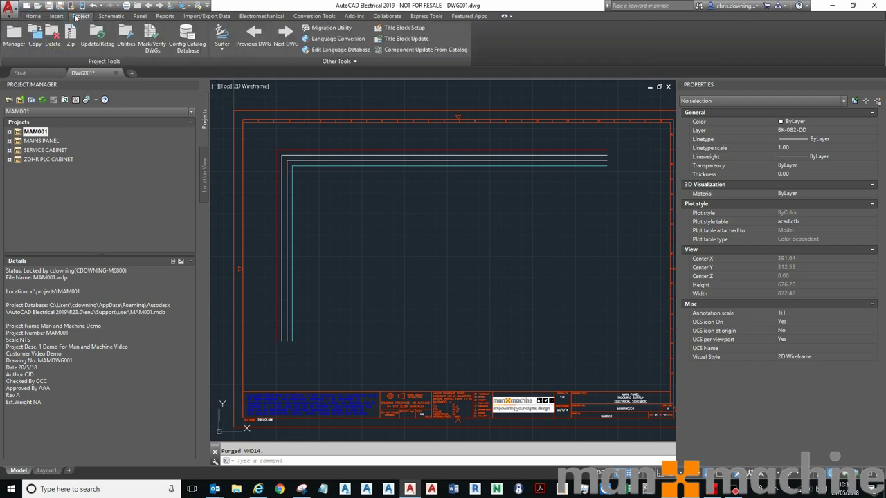
pyautogui.click(110, 16)
pyautogui.click(138, 17)
pyautogui.click(160, 18)
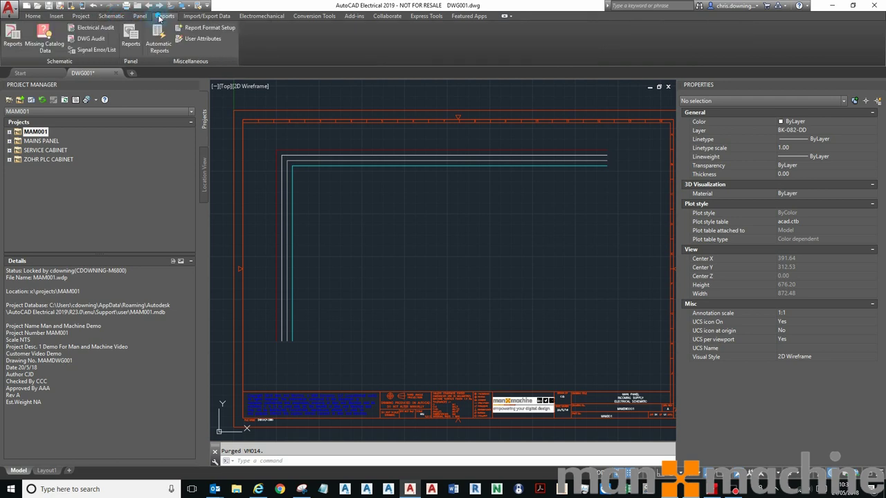
pyautogui.click(140, 16)
pyautogui.click(123, 16)
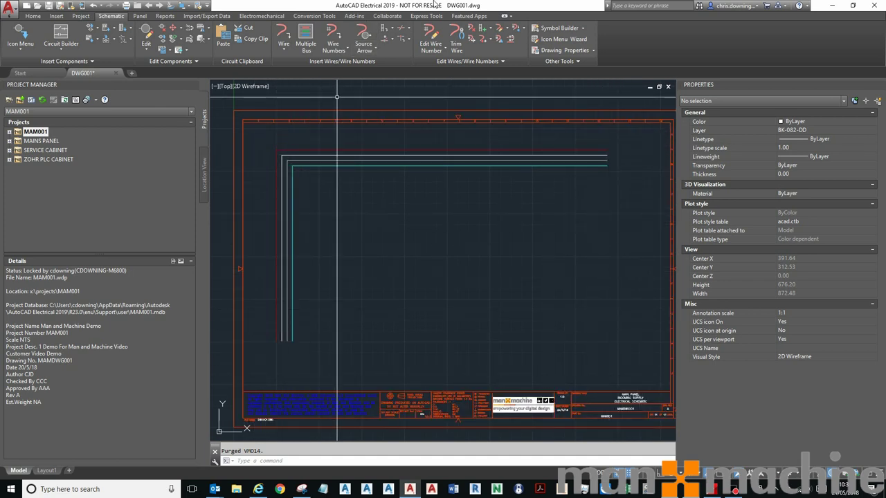
# - Branch a four-wire Multiple Bus down from the existing horizontal wire
pyautogui.click(309, 32)
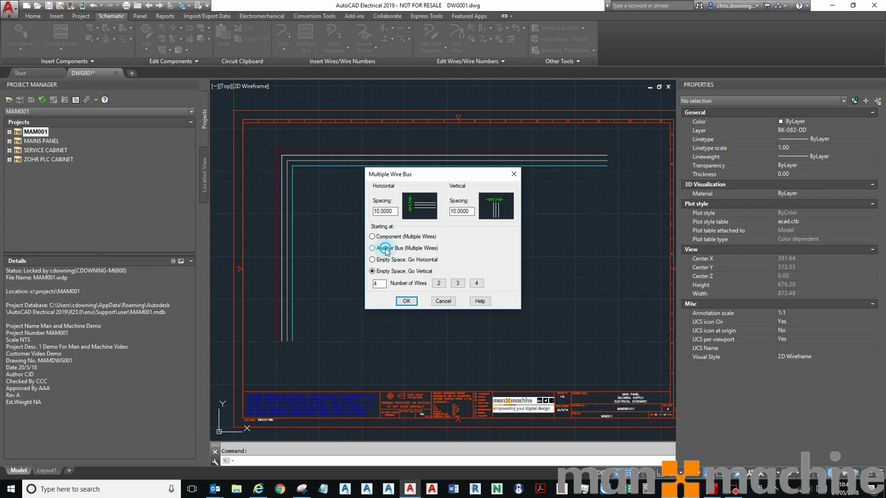
pyautogui.click(406, 301)
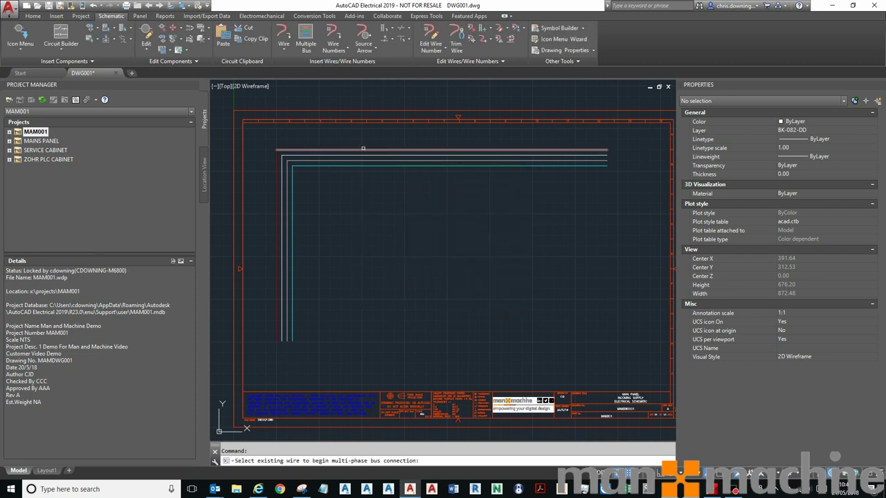
pyautogui.scroll(4, 357, 149)
pyautogui.click(358, 153)
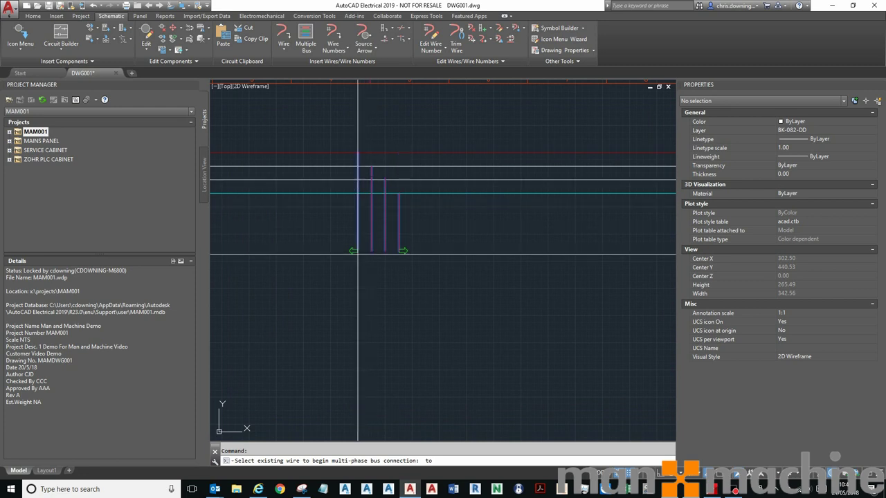
pyautogui.scroll(-2, 395, 173)
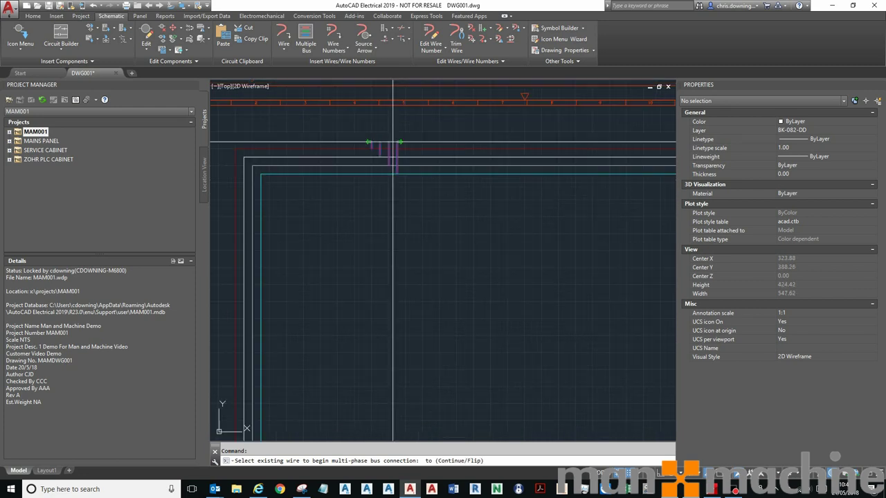
pyautogui.click(386, 386)
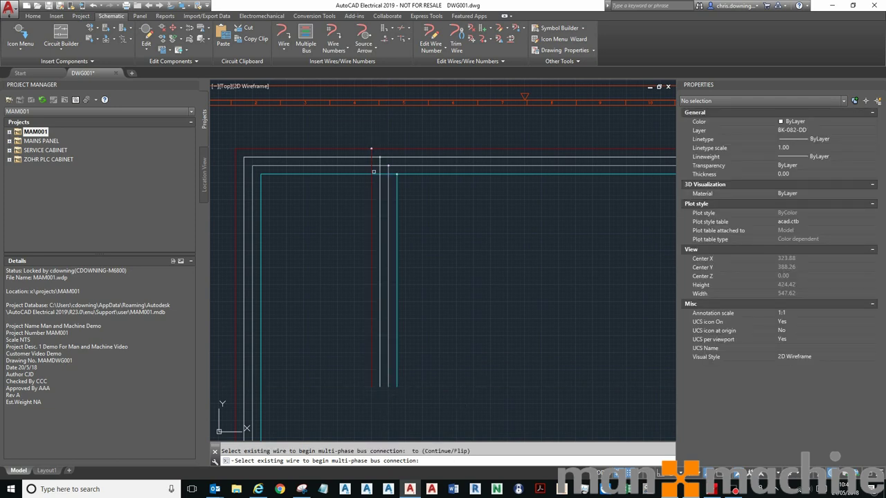
pyautogui.scroll(-2, 403, 262)
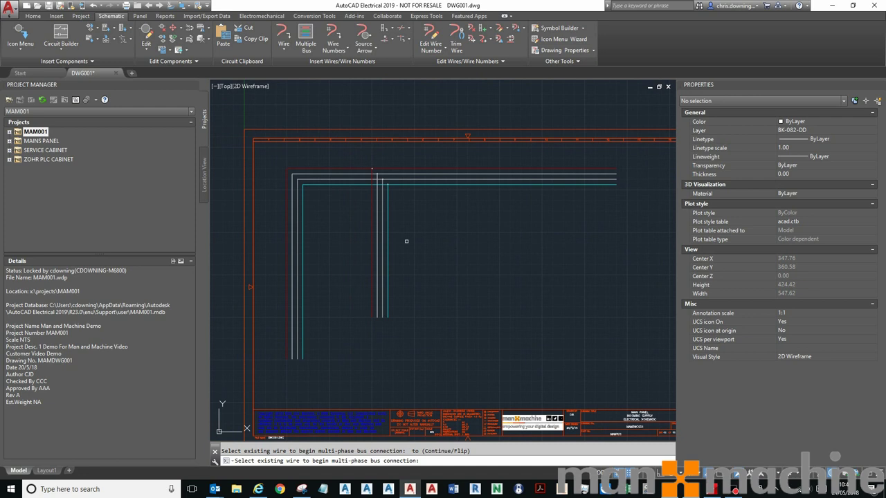
pyautogui.press('Escape')
pyautogui.scroll(1, 408, 235)
pyautogui.scroll(-1, 415, 216)
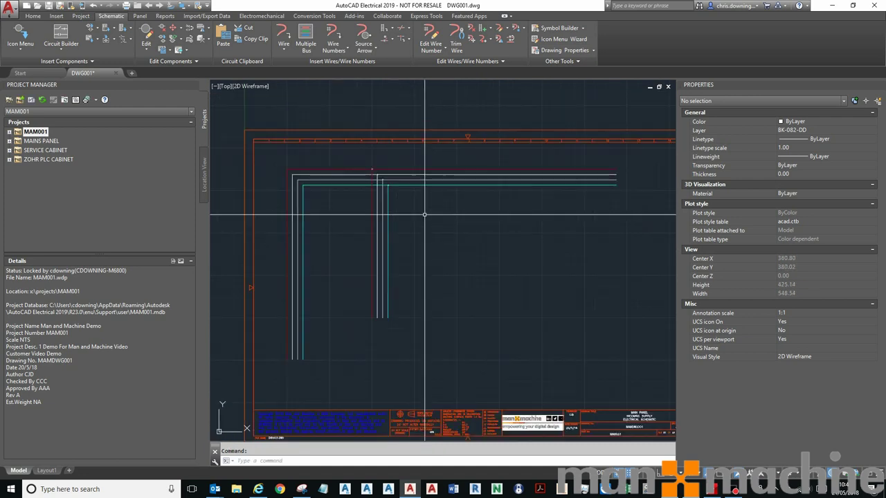
# - Insert the three-pole non-fused disconnect QB0101 on the vertical wires, building poles to the right
pyautogui.click(28, 33)
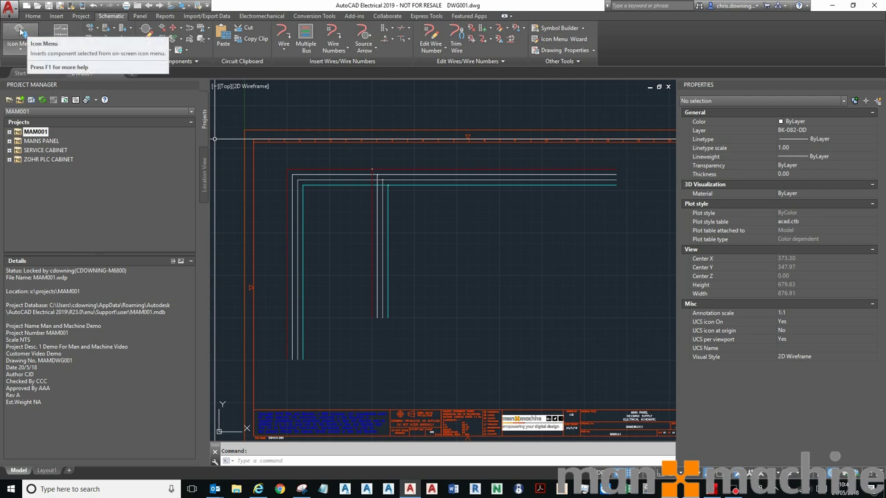
pyautogui.click(20, 31)
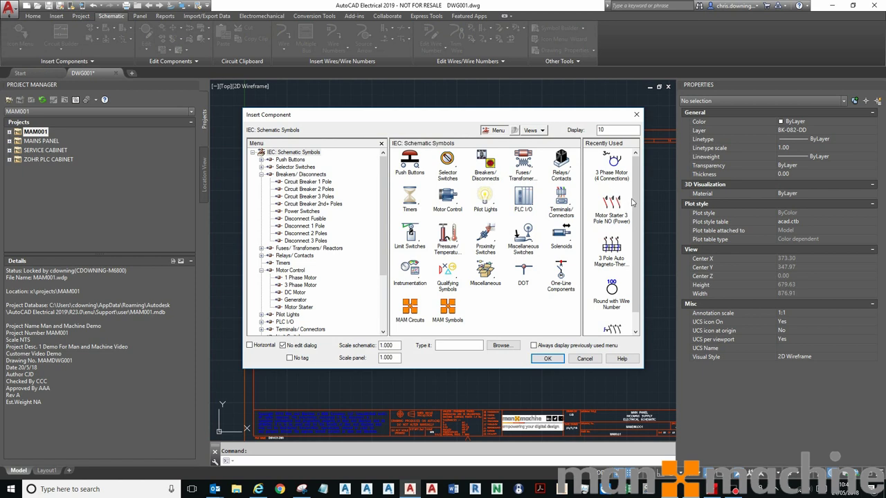
pyautogui.scroll(-2, 630, 208)
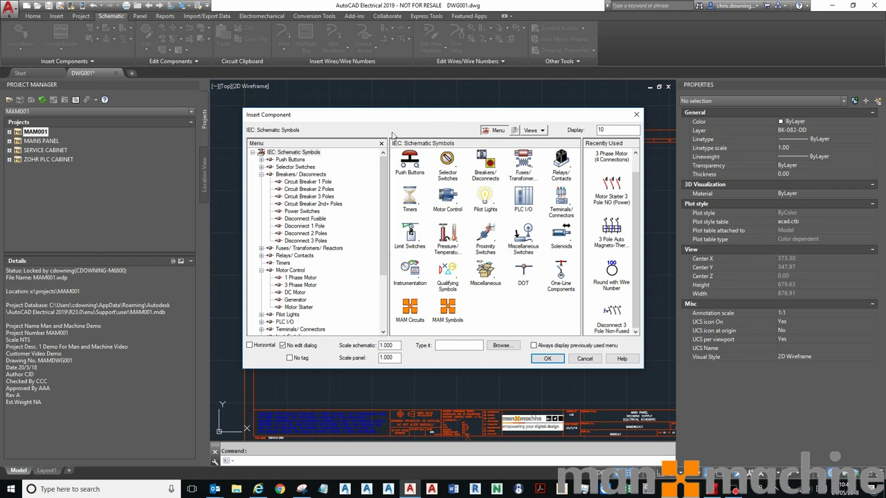
pyautogui.click(613, 310)
pyautogui.scroll(5, 311, 339)
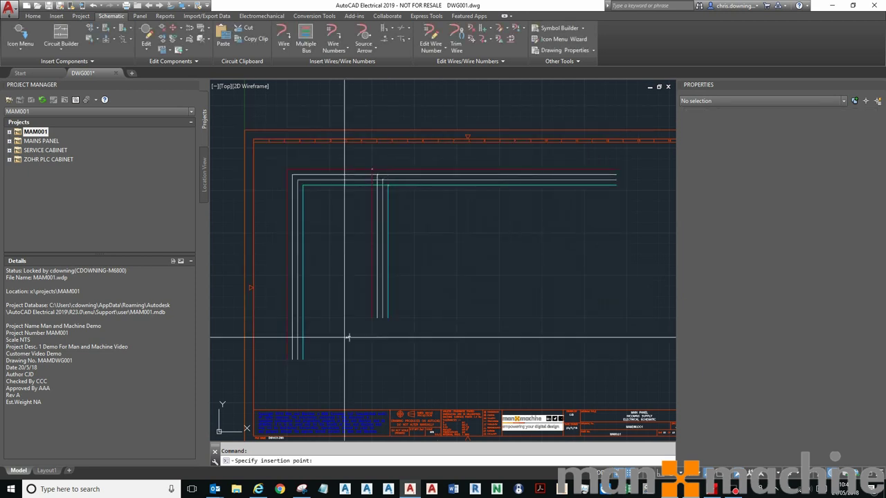
pyautogui.click(267, 343)
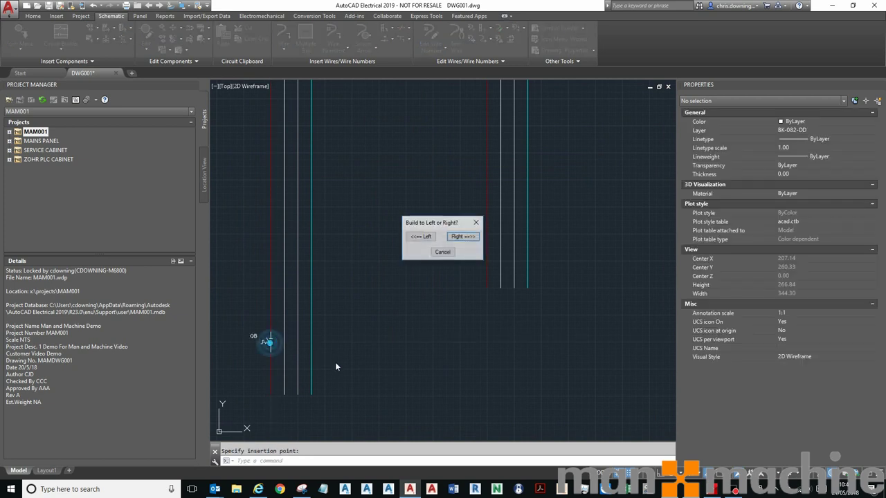
pyautogui.click(467, 236)
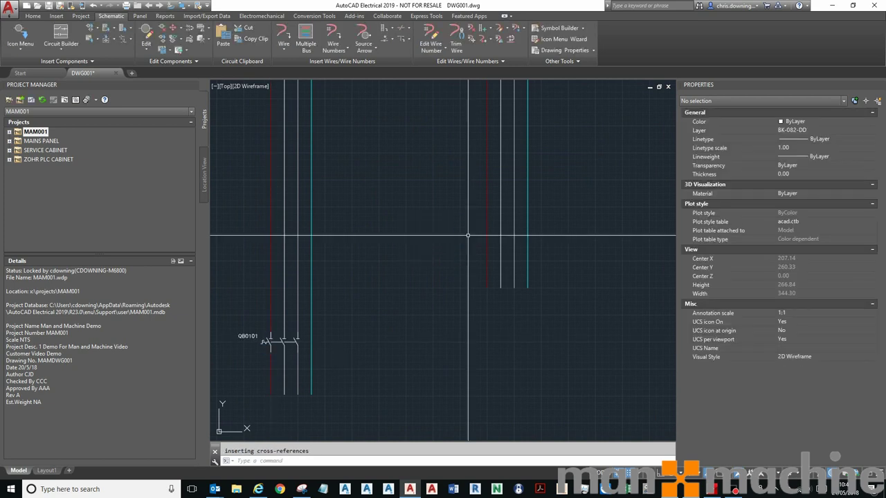
pyautogui.moveTo(299, 346); pyautogui.dragTo(334, 330, button='middle')
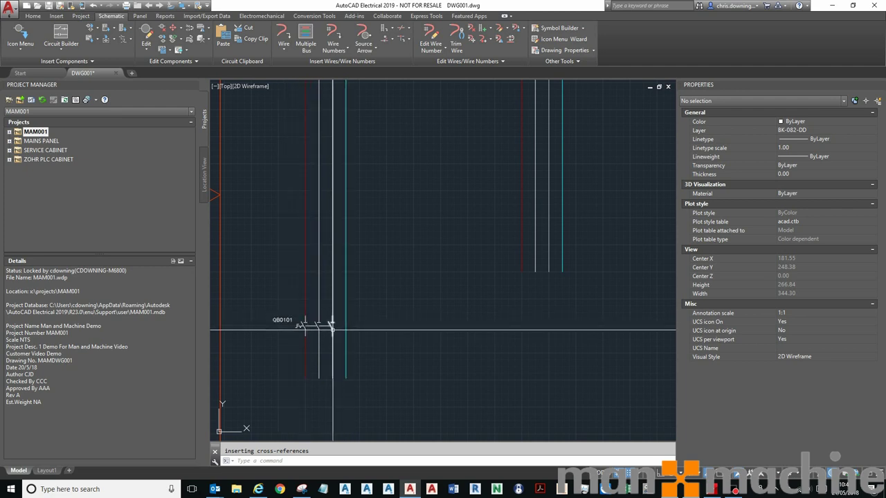
# - Copy the QB0101 component onto the fourth bus wire and zoom in on the breaker
pyautogui.rightClick(333, 330)
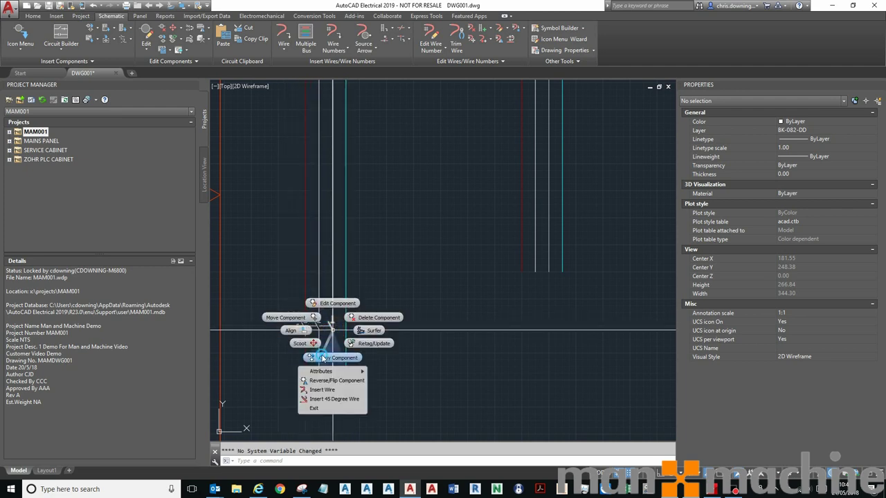
pyautogui.click(333, 358)
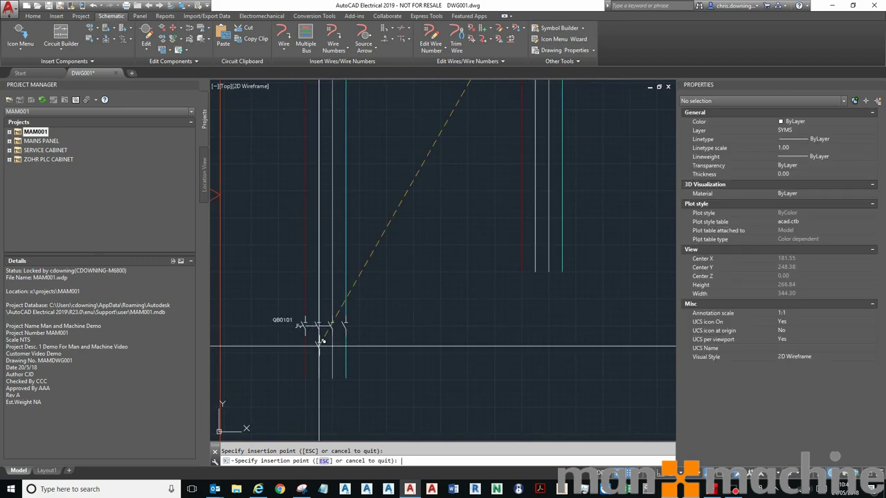
pyautogui.press('Escape')
pyautogui.scroll(-6, 410, 332)
pyautogui.scroll(4, 406, 329)
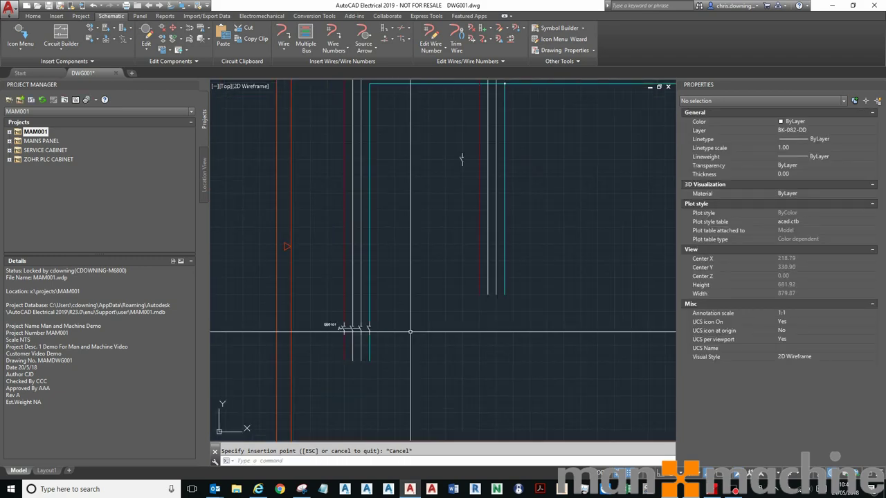
pyautogui.rightClick(462, 158)
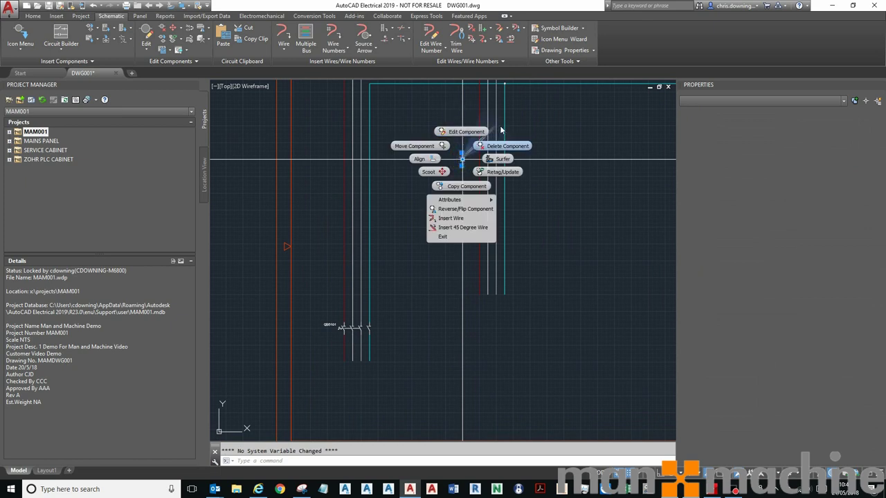
pyautogui.press('Escape')
pyautogui.scroll(4, 346, 297)
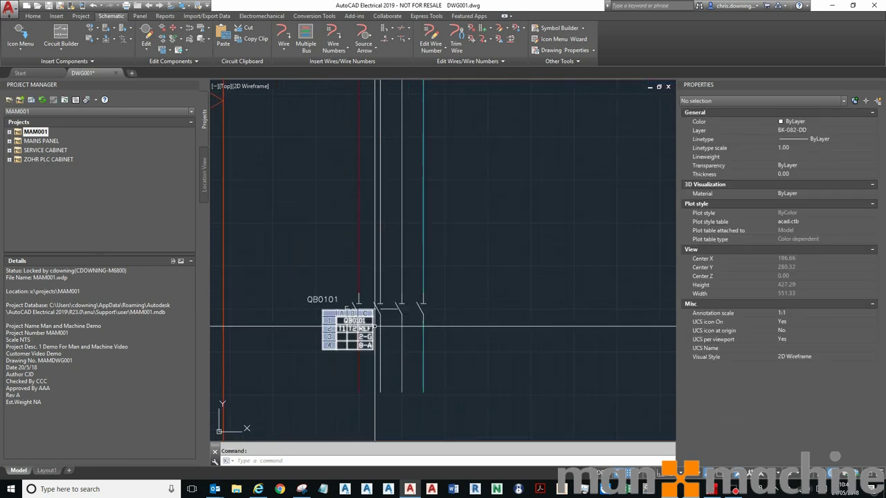
pyautogui.scroll(4, 360, 324)
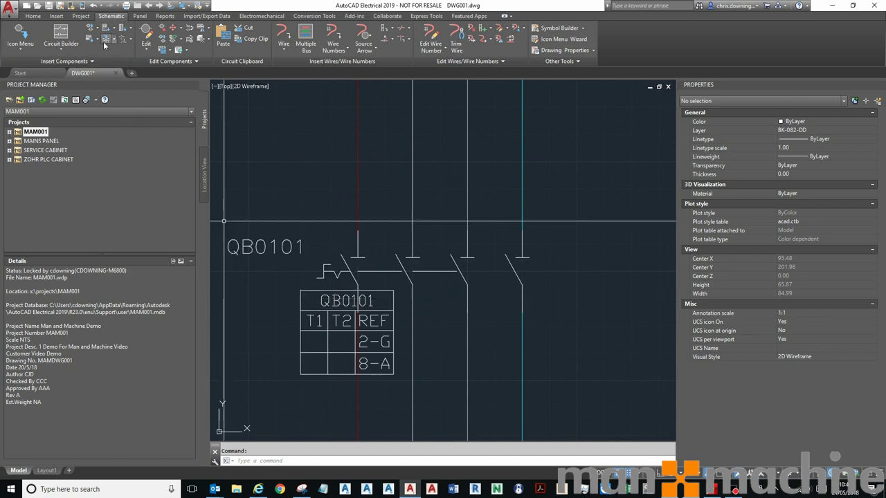
# - Link the fourth pole to QB0101 and delete the cross-reference table beneath it
pyautogui.click(121, 40)
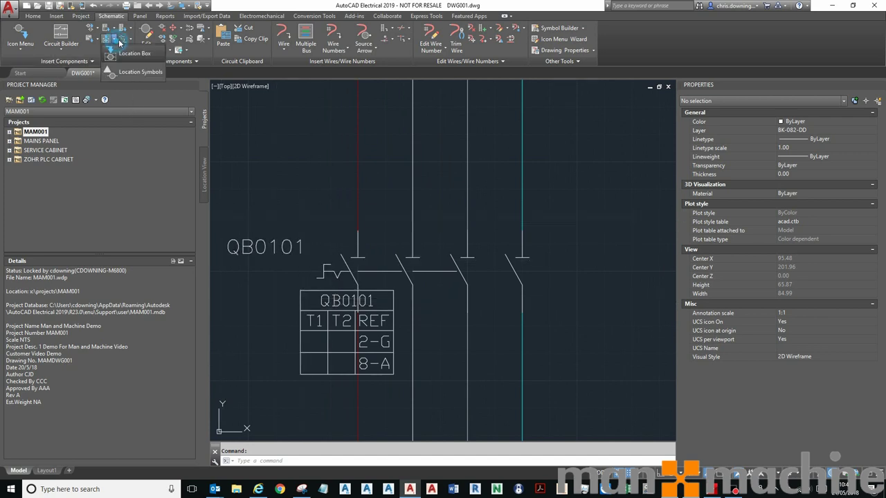
pyautogui.click(468, 306)
pyautogui.click(520, 295)
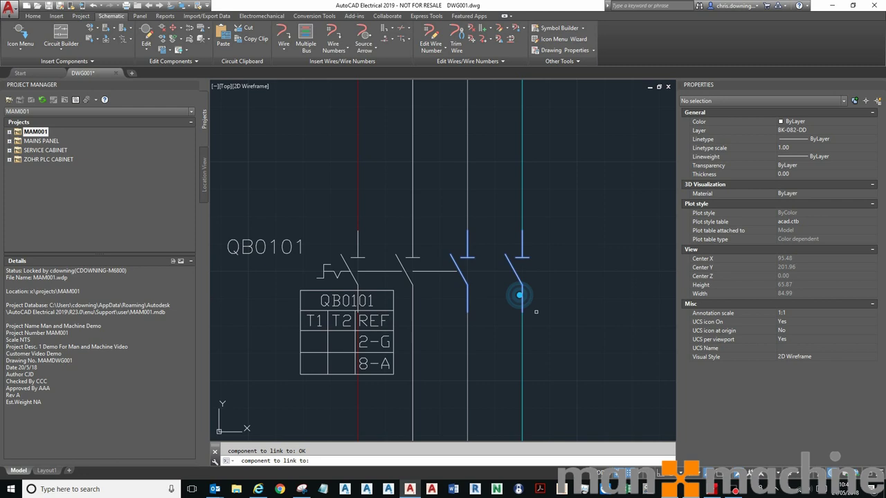
pyautogui.scroll(-5, 425, 298)
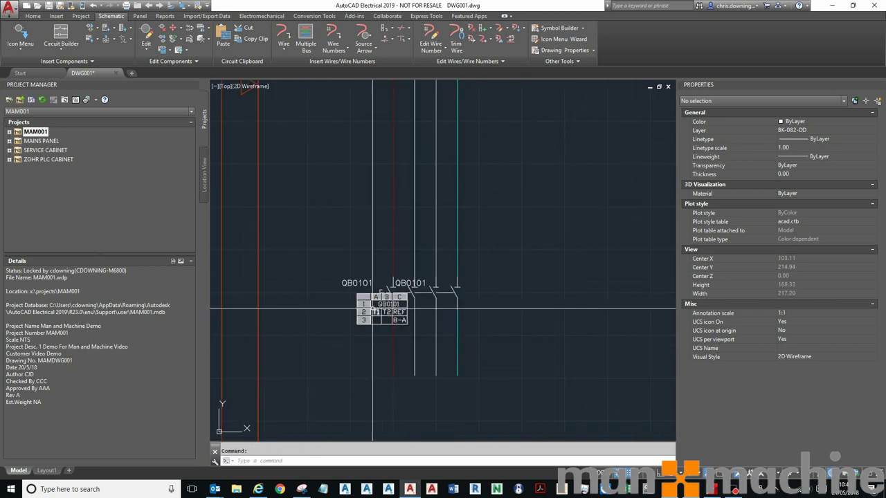
pyautogui.click(371, 309)
pyautogui.press('Delete')
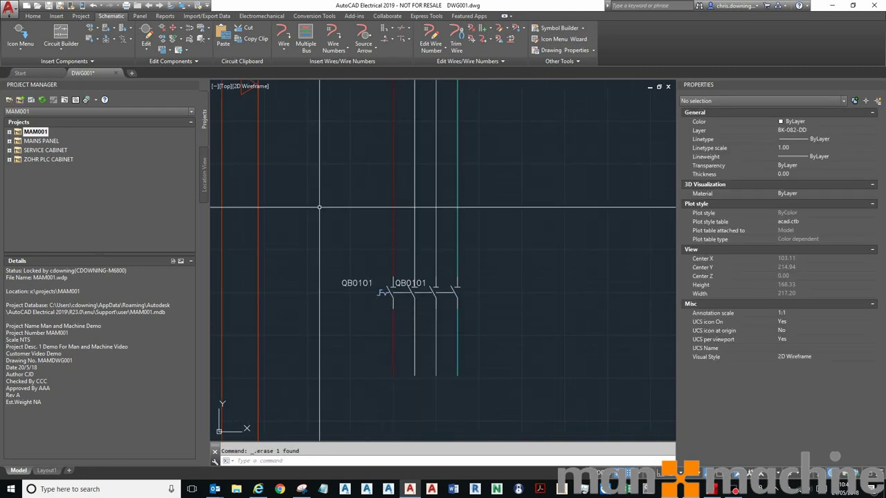
# - Hide the duplicate QB0101 tag's TAG2 attribute, then pan to view the sheet
pyautogui.click(177, 51)
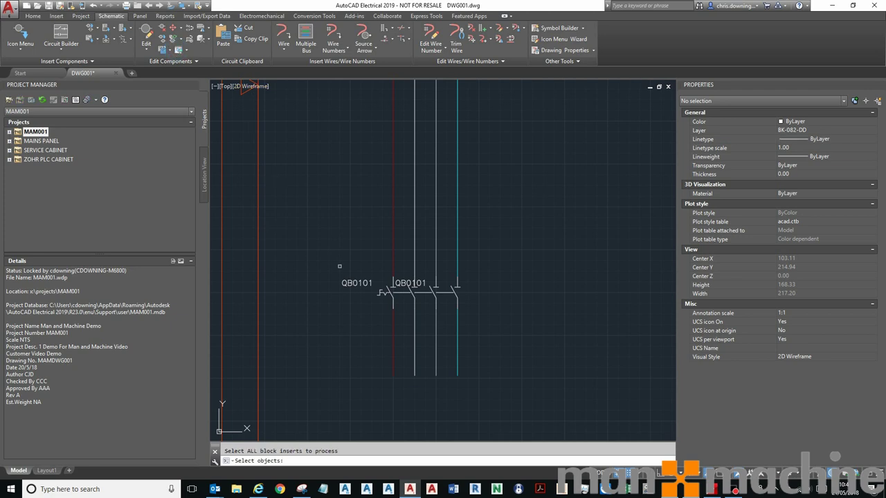
pyautogui.click(406, 279)
pyautogui.press('Return')
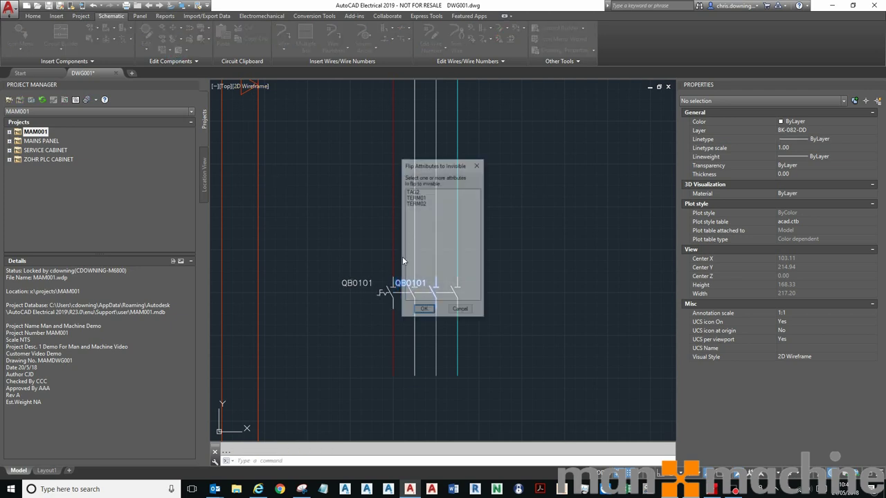
pyautogui.click(422, 310)
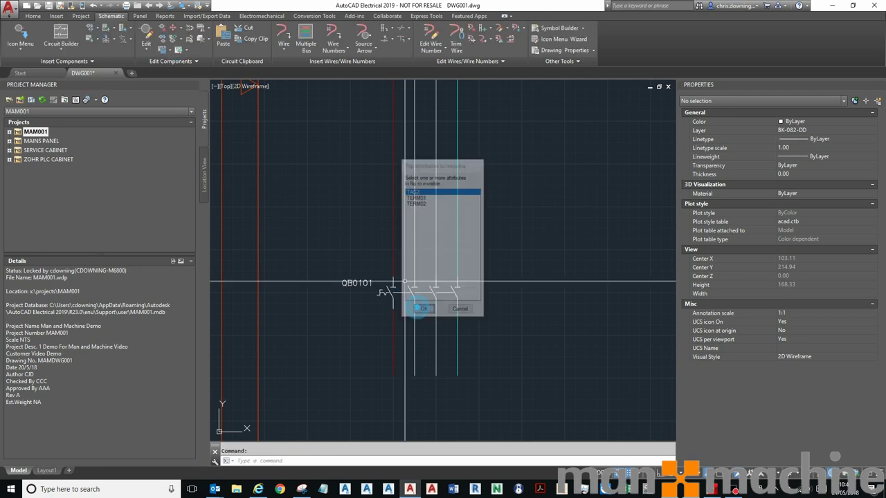
pyautogui.scroll(-5, 415, 304)
pyautogui.moveTo(423, 292); pyautogui.dragTo(344, 339, button='middle')
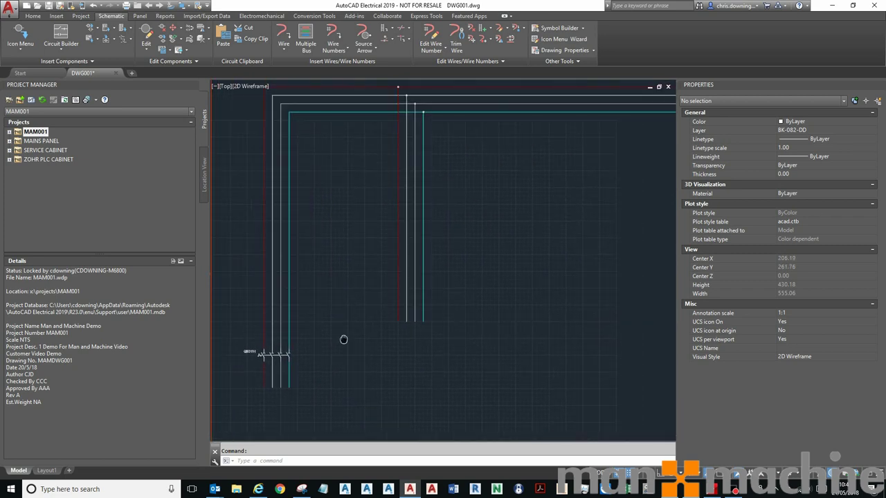
pyautogui.scroll(-3, 344, 340)
pyautogui.scroll(3, 346, 343)
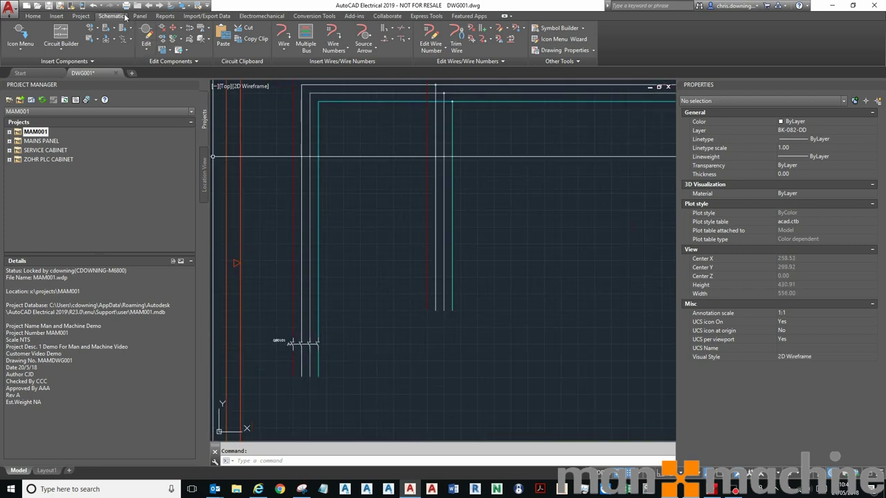
# - Insert IEC circuit breaker CB0101 on the red wire above QB0101, building poles right
pyautogui.click(20, 35)
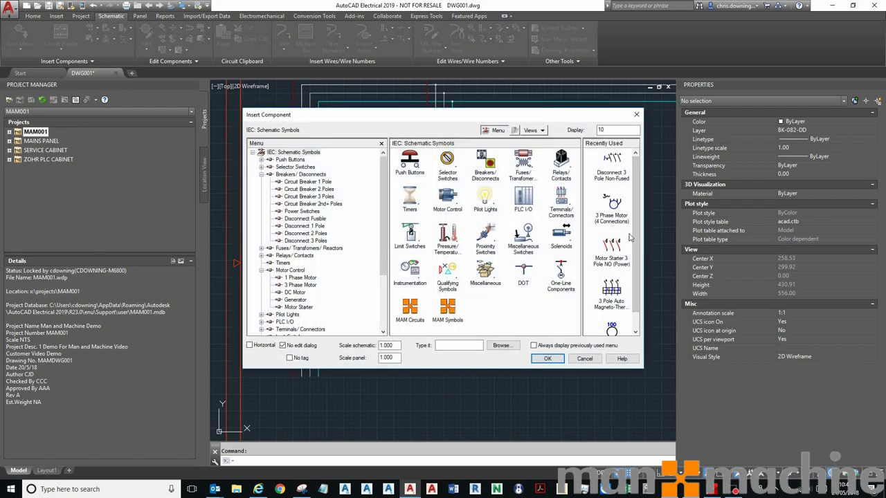
pyautogui.click(611, 289)
pyautogui.scroll(5, 354, 299)
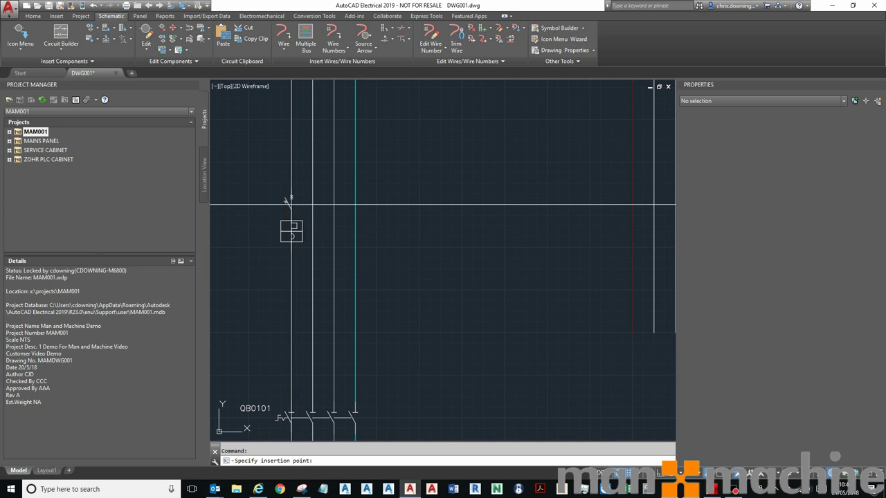
pyautogui.click(290, 199)
pyautogui.click(463, 237)
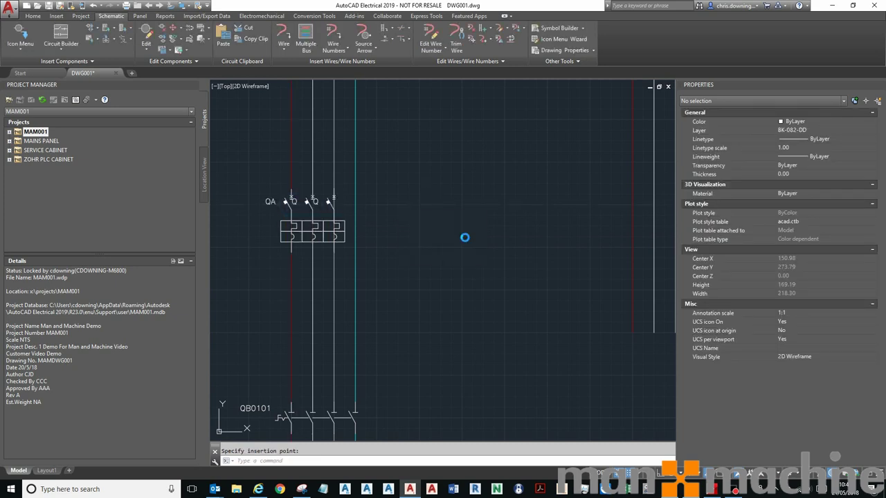
# - Start a Copy Component of the CB0101 breaker
pyautogui.rightClick(331, 235)
pyautogui.click(328, 258)
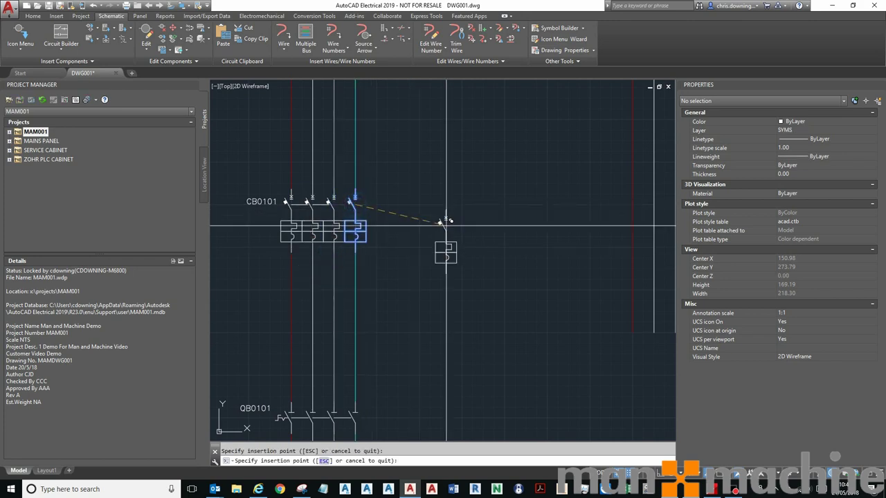
pyautogui.scroll(-5, 483, 255)
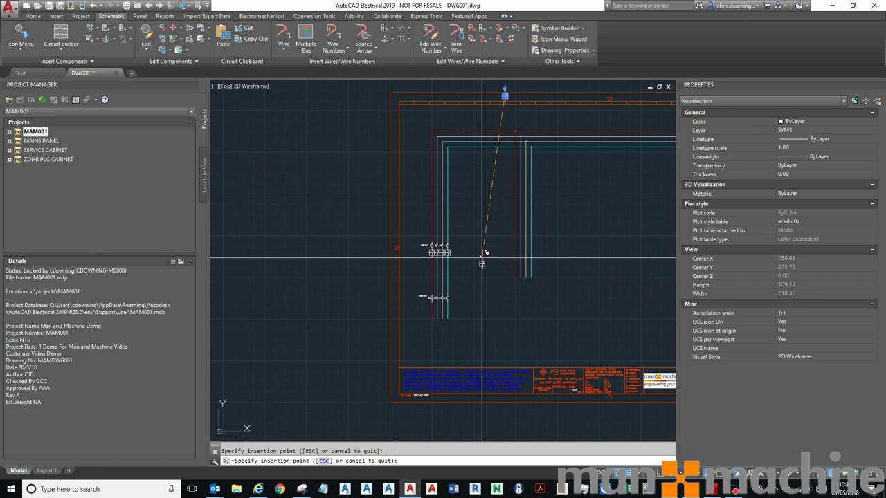
# - Cancel the copy and erase the overlapping stray breaker copy
pyautogui.press('Escape')
pyautogui.rightClick(504, 93)
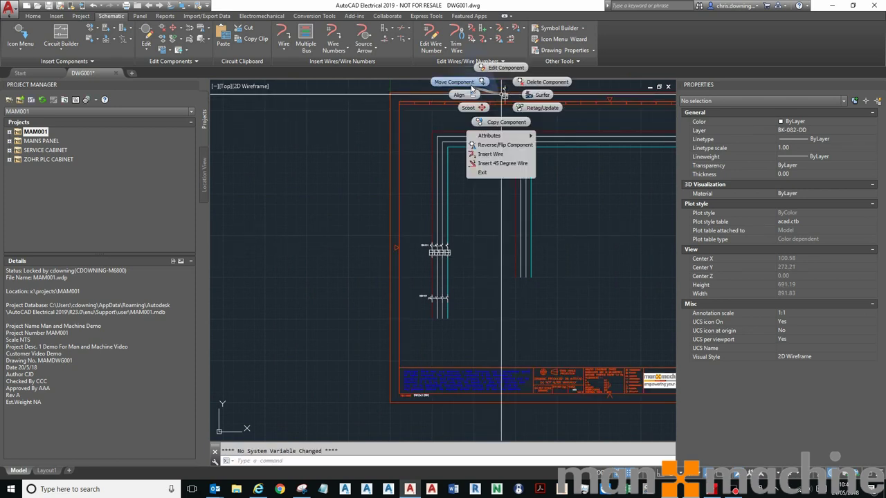
pyautogui.press('Escape')
pyautogui.scroll(4, 429, 245)
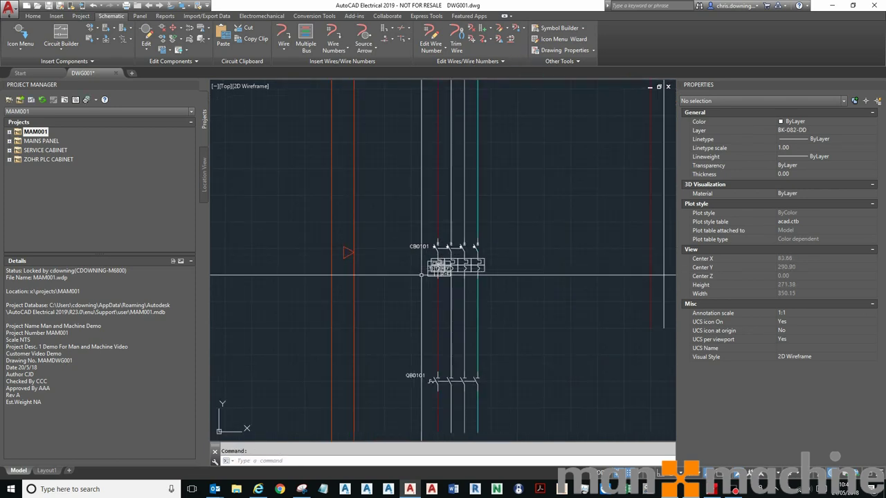
pyautogui.click(423, 274)
pyautogui.press('Delete')
# - Link the fourth pole to CB0101 to make a four-pole breaker
pyautogui.scroll(3, 471, 249)
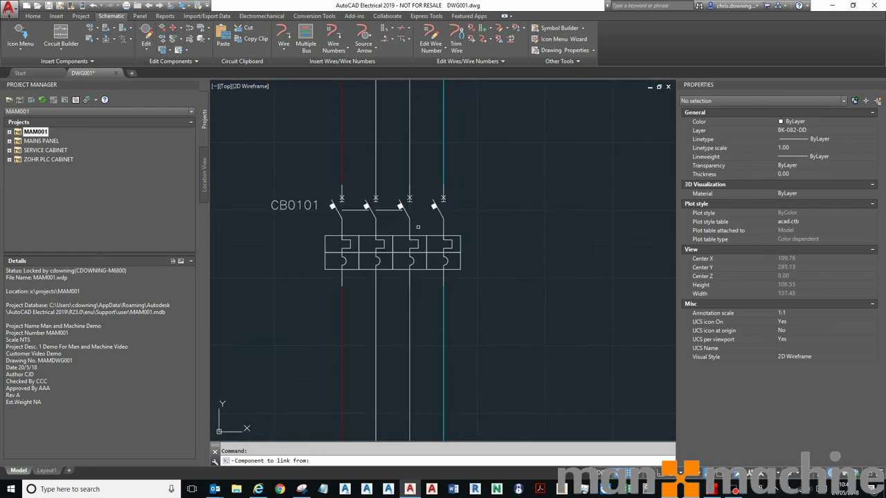
pyautogui.click(409, 235)
pyautogui.click(441, 234)
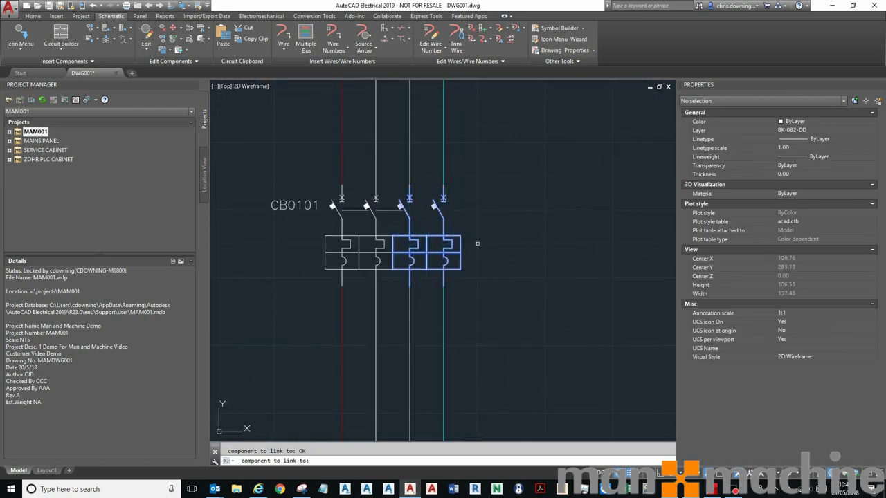
pyautogui.press('Return')
pyautogui.scroll(-3, 477, 249)
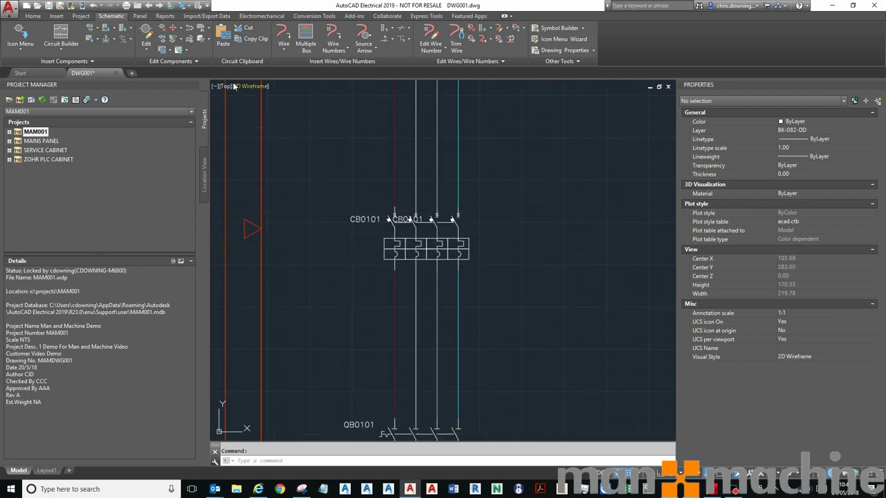
# - Hide the duplicate CB0101 label with Hide Attribute
pyautogui.click(180, 50)
pyautogui.click(207, 70)
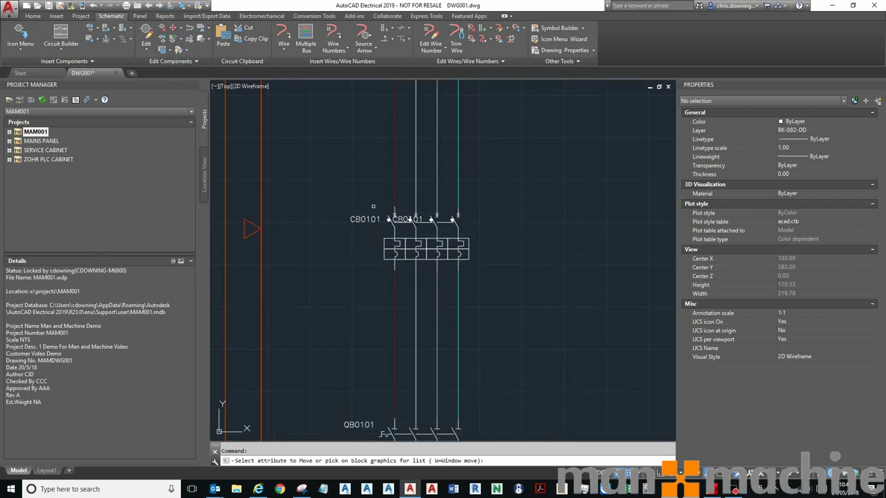
pyautogui.click(184, 52)
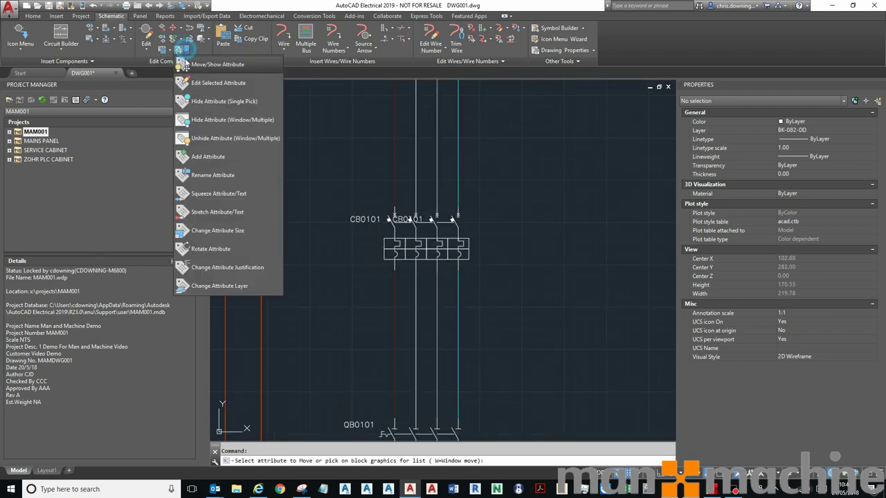
pyautogui.click(202, 95)
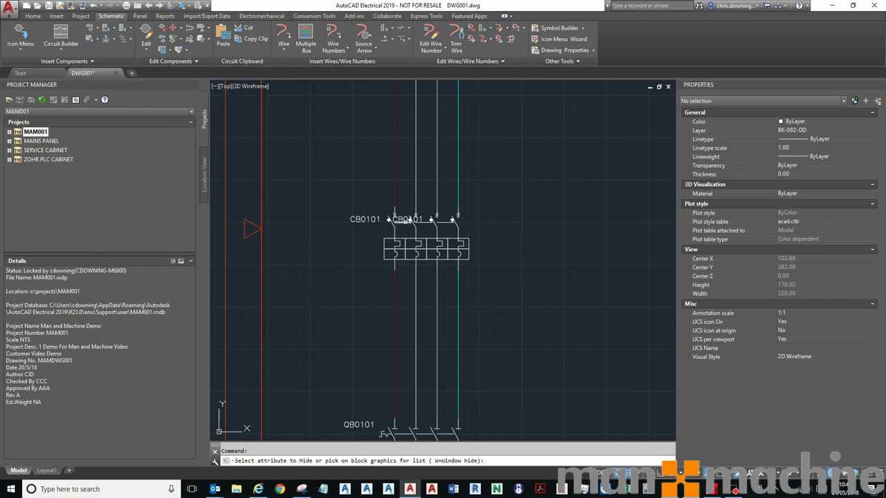
pyautogui.click(400, 218)
pyautogui.press('Return')
pyautogui.scroll(2, 439, 247)
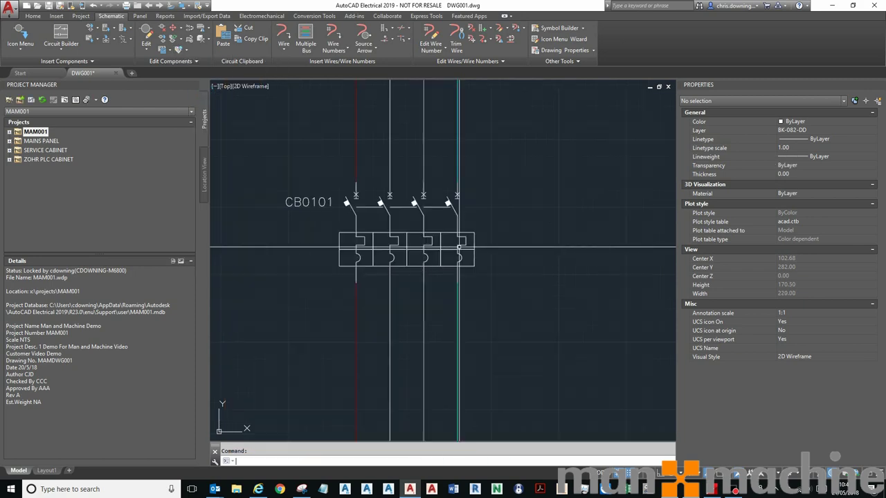
pyautogui.scroll(-5, 439, 247)
# - Rate CB0101 at 100A and update its related poles
pyautogui.moveTo(439, 247); pyautogui.dragTo(282, 262, button='middle')
pyautogui.scroll(3, 285, 258)
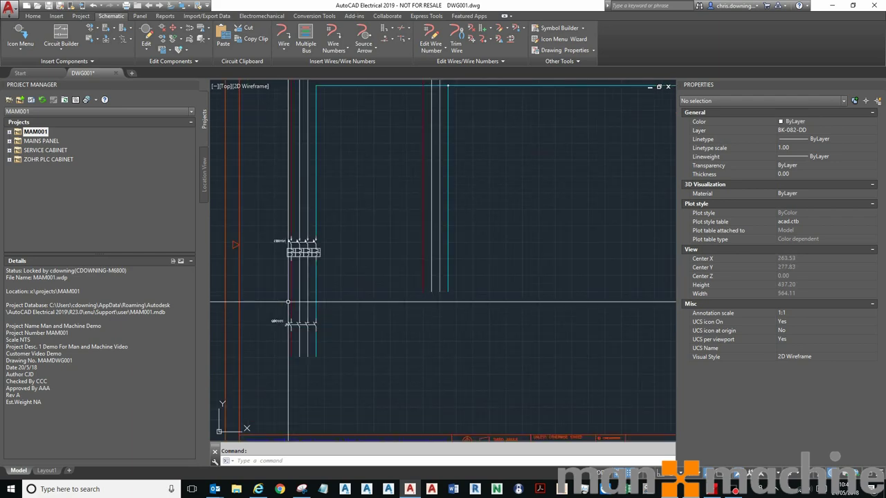
pyautogui.rightClick(293, 252)
pyautogui.click(294, 226)
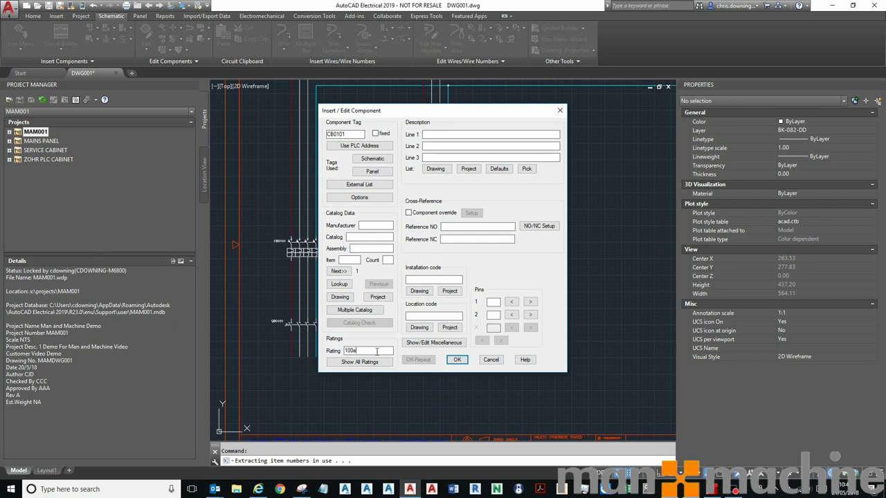
pyautogui.click(457, 359)
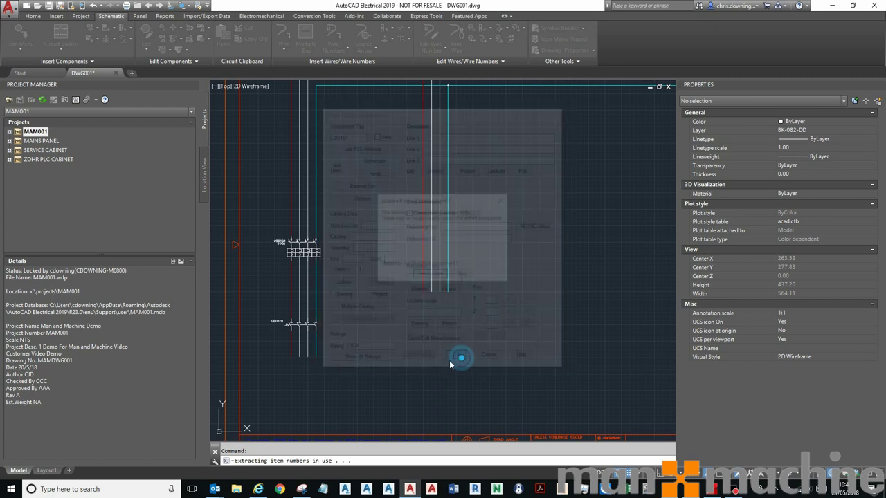
pyautogui.click(428, 276)
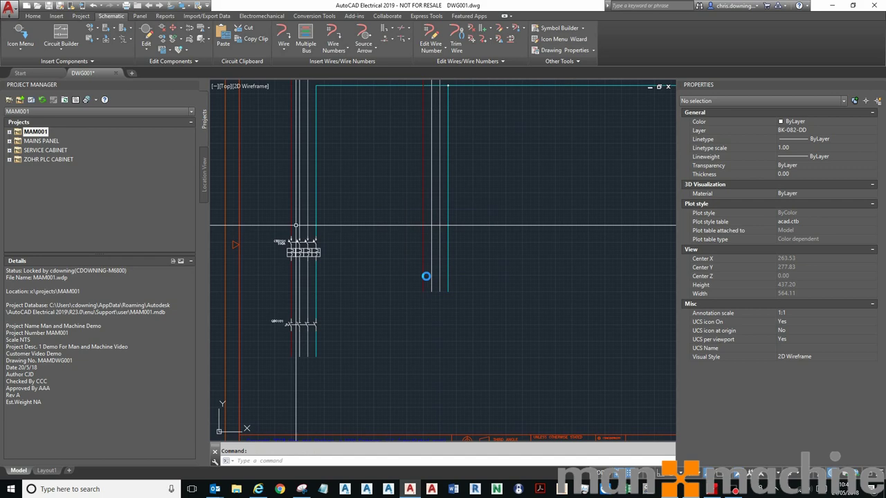
pyautogui.scroll(2, 294, 256)
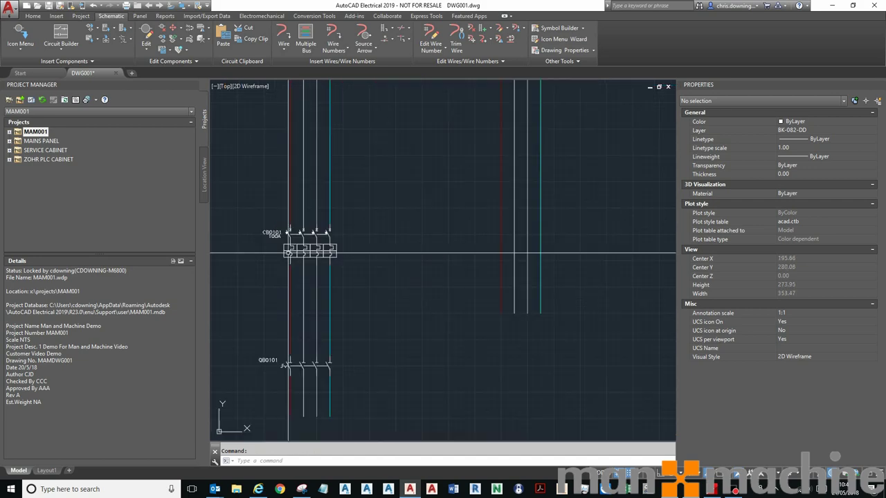
# - Rate QB0101 at 200A and update its related contacts
pyautogui.rightClick(285, 361)
pyautogui.click(288, 336)
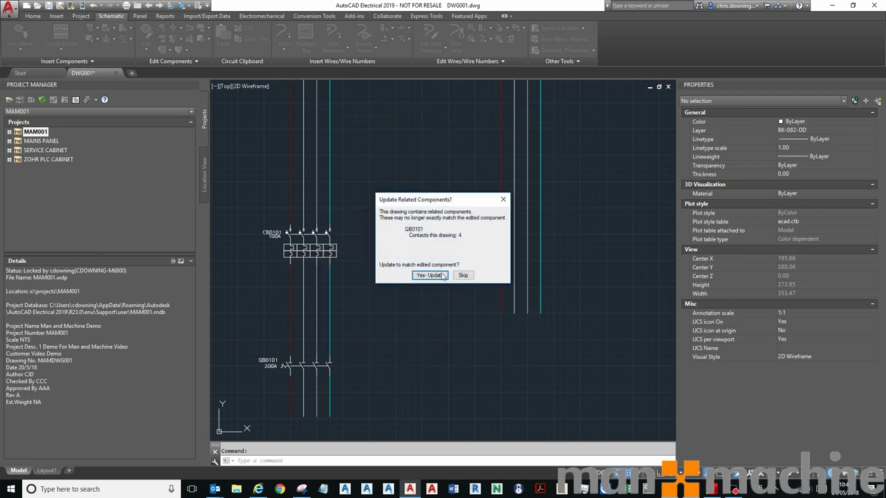
pyautogui.click(440, 274)
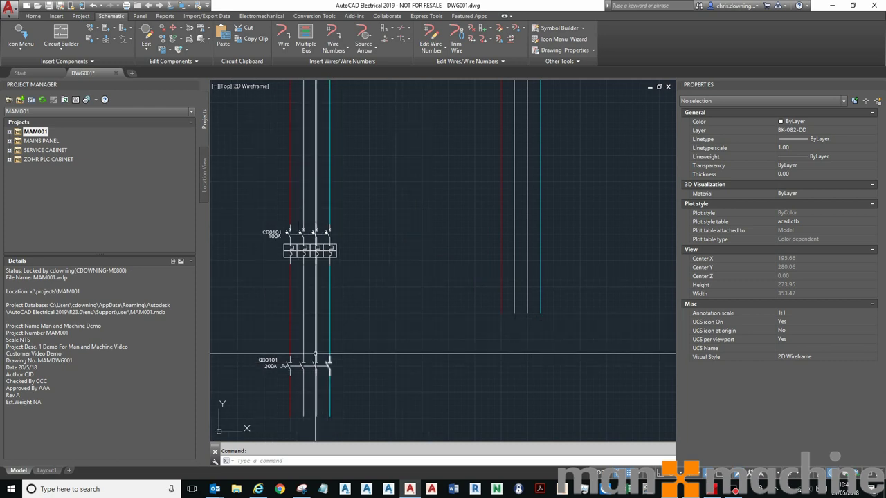
pyautogui.scroll(-2, 365, 349)
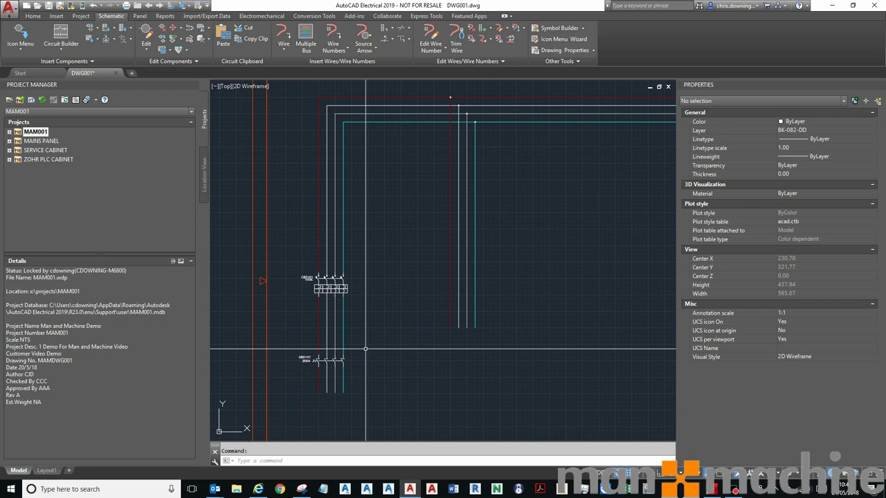
pyautogui.moveTo(365, 349); pyautogui.dragTo(347, 337, button='middle')
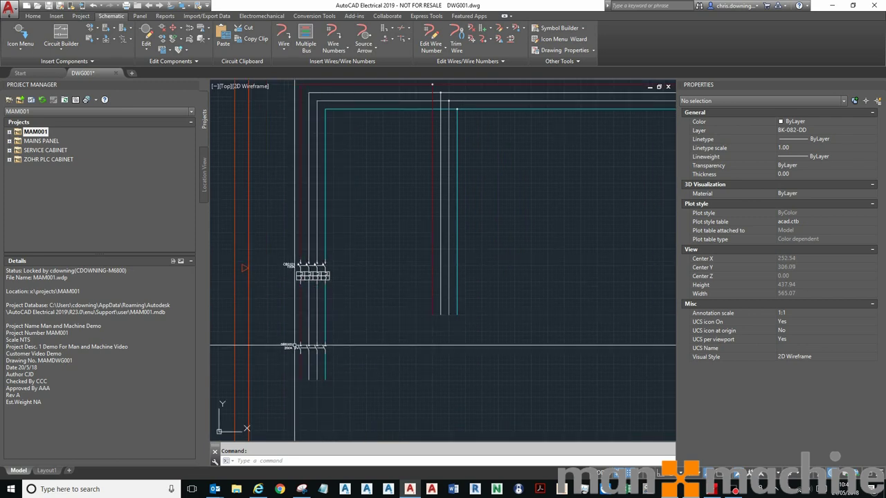
pyautogui.scroll(2, 321, 349)
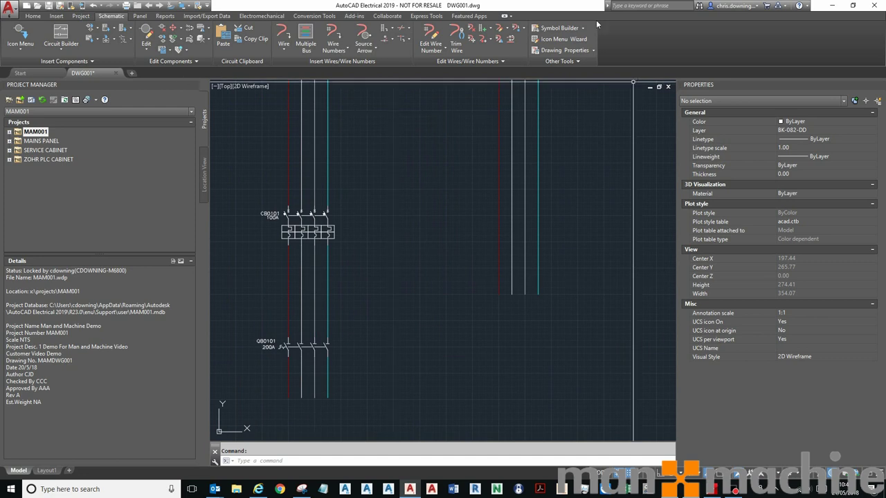
# - Open the Icon Menu Wizard and add a new circuit entry under MAM Circuits
pyautogui.click(564, 43)
pyautogui.click(423, 276)
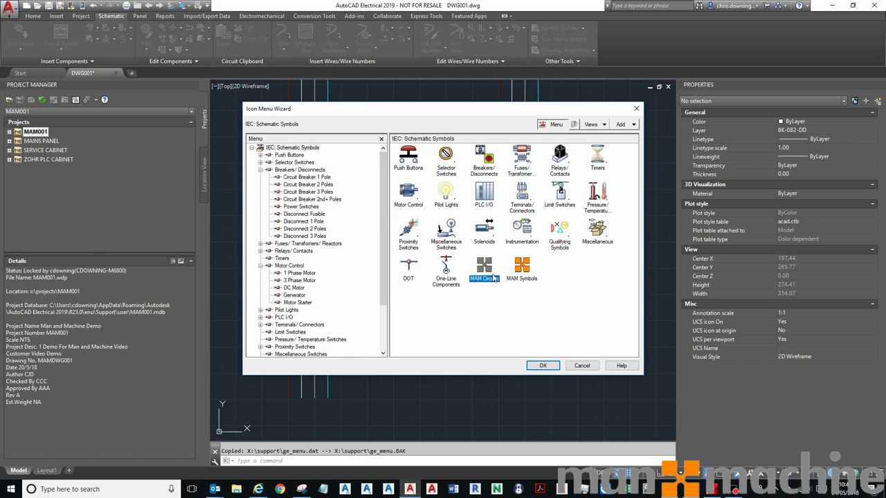
pyautogui.click(543, 365)
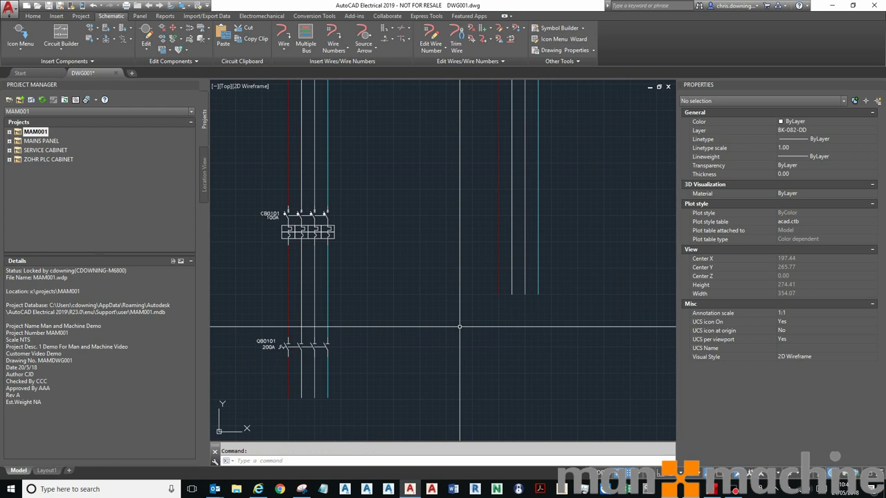
pyautogui.scroll(-1, 453, 331)
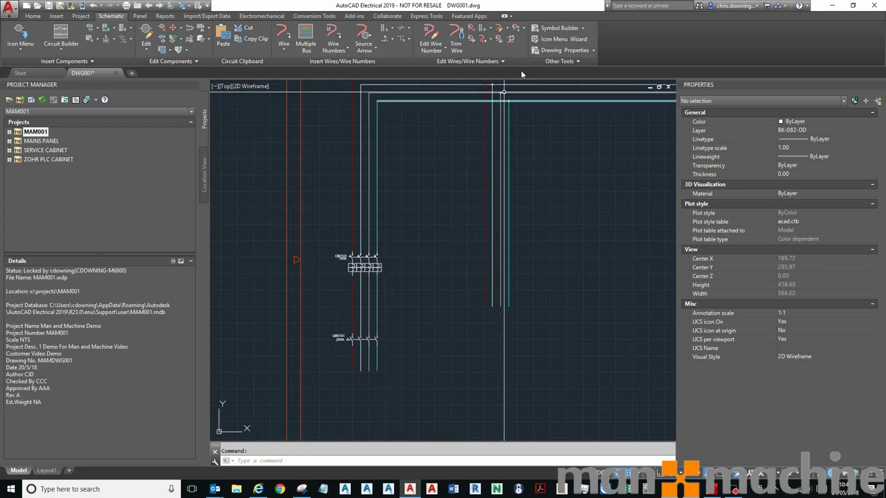
pyautogui.click(562, 39)
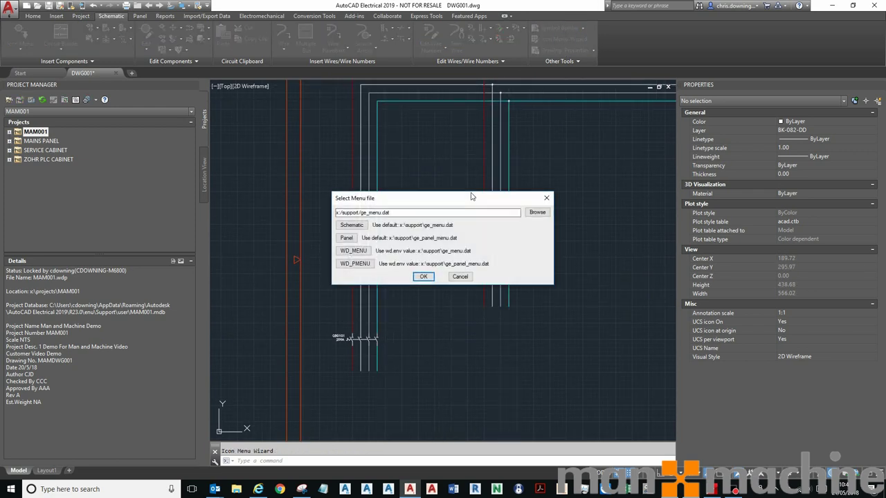
pyautogui.click(424, 275)
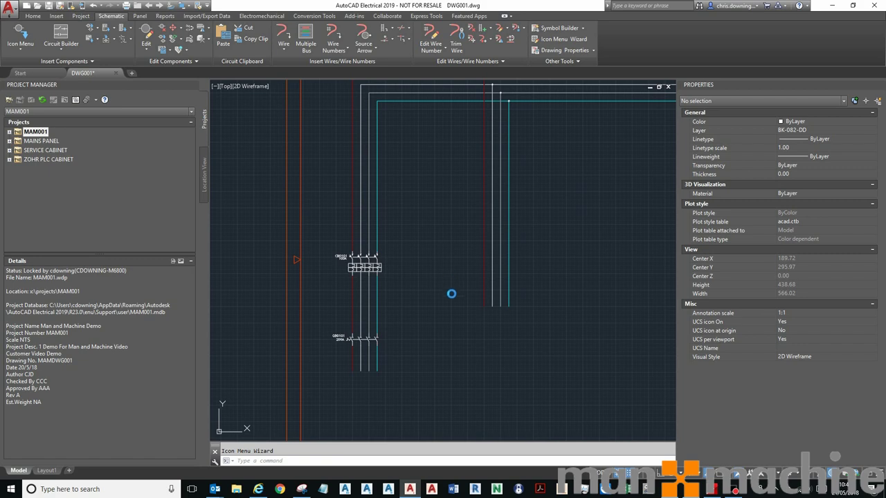
pyautogui.click(479, 270)
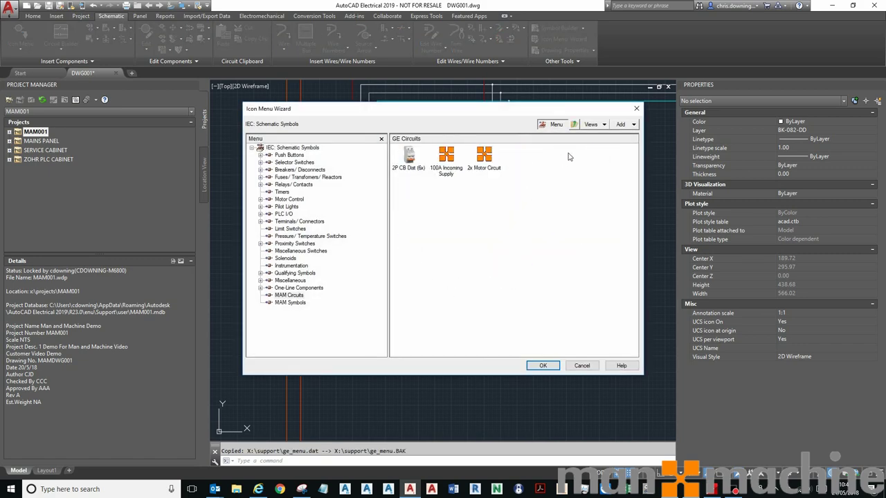
pyautogui.click(620, 125)
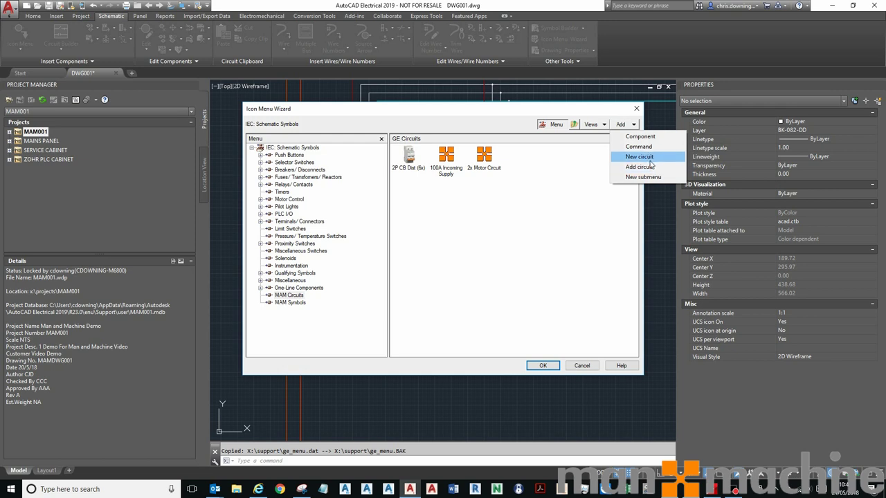
pyautogui.click(640, 157)
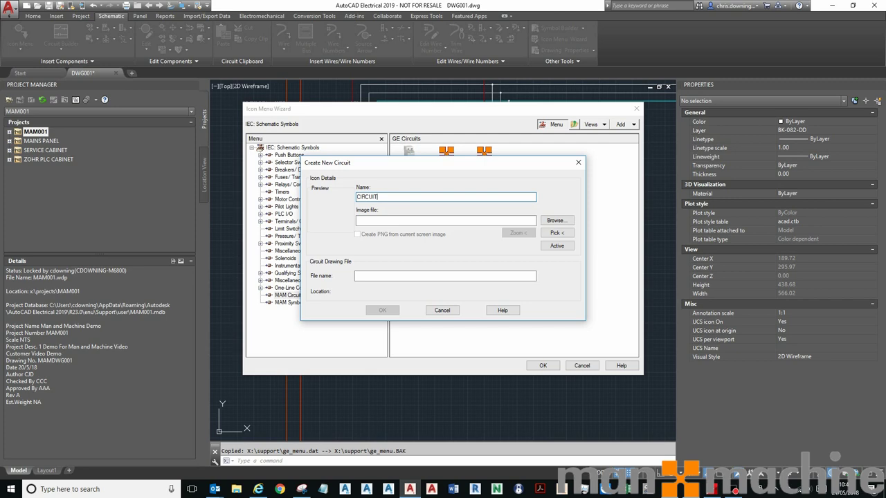
# - Set Pictures\mam.PNG as the circuit's icon image and accept the circuit details
pyautogui.click(551, 220)
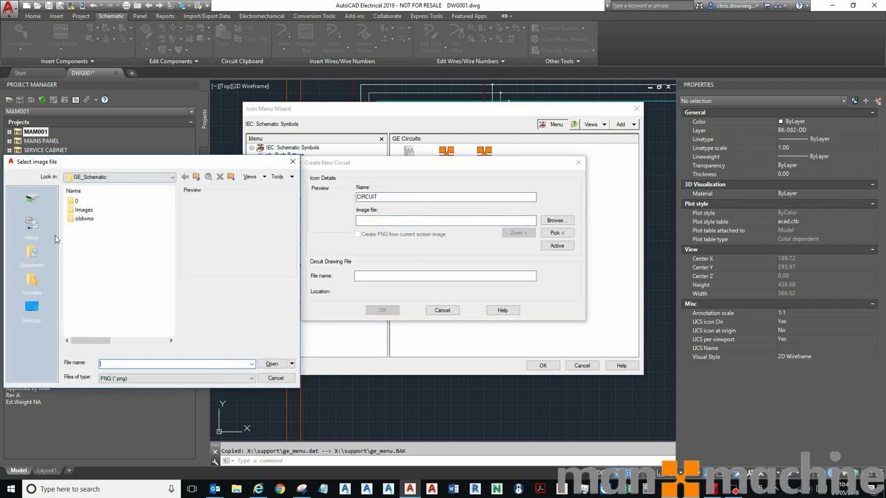
pyautogui.click(32, 309)
pyautogui.click(33, 254)
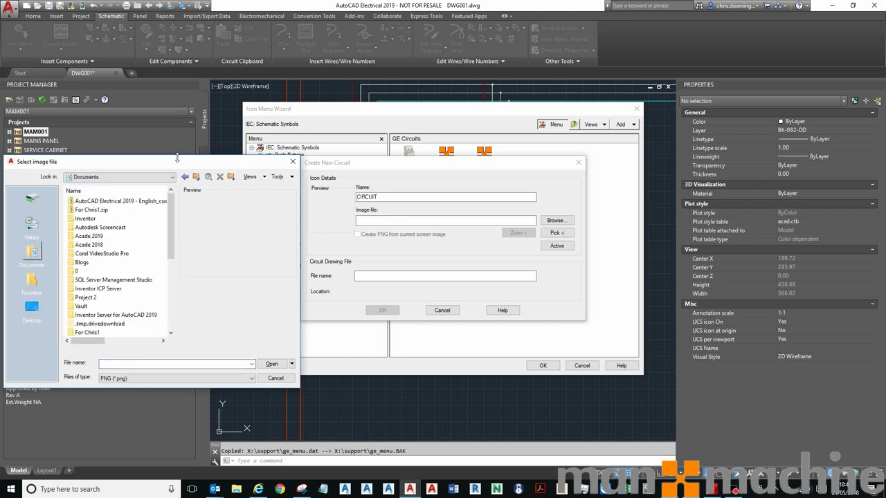
pyautogui.click(195, 177)
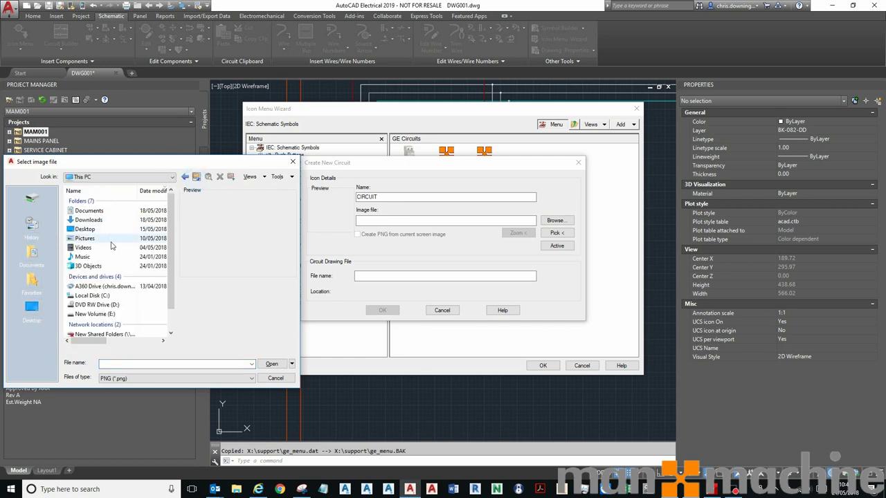
pyautogui.doubleClick(82, 238)
pyautogui.doubleClick(82, 200)
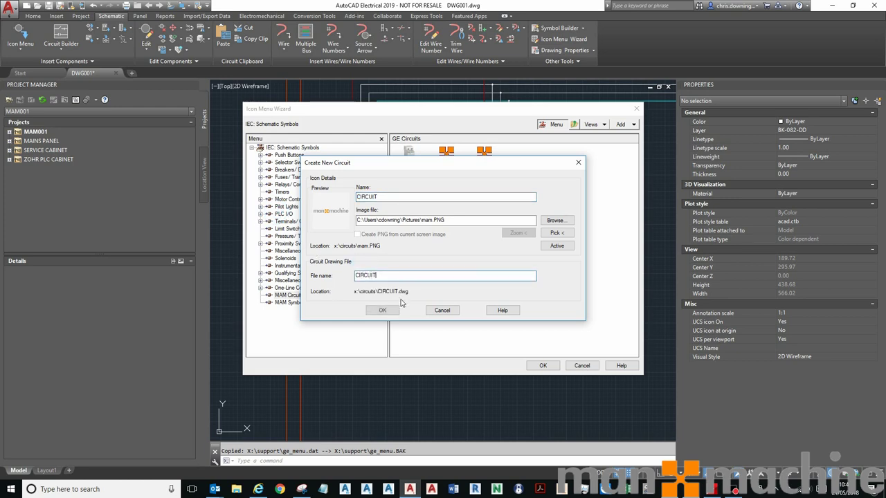
pyautogui.click(382, 310)
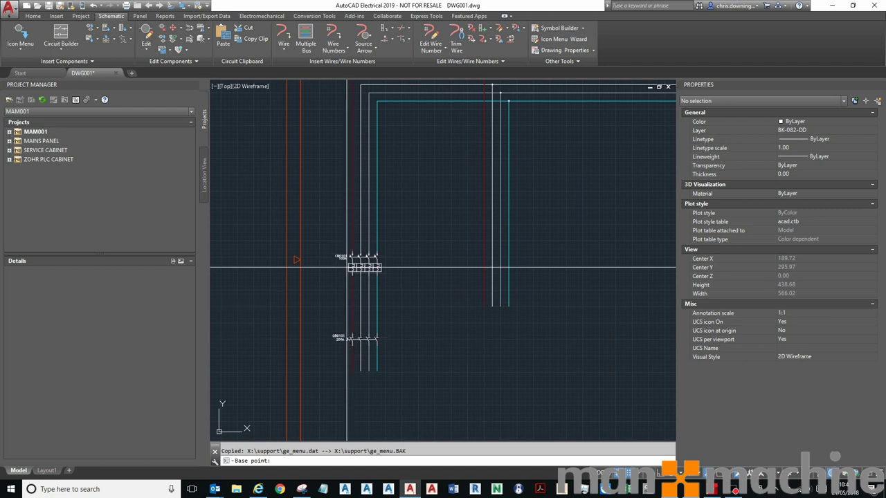
# - Window-select both stacked breakers as the circuit's objects
pyautogui.click(323, 249)
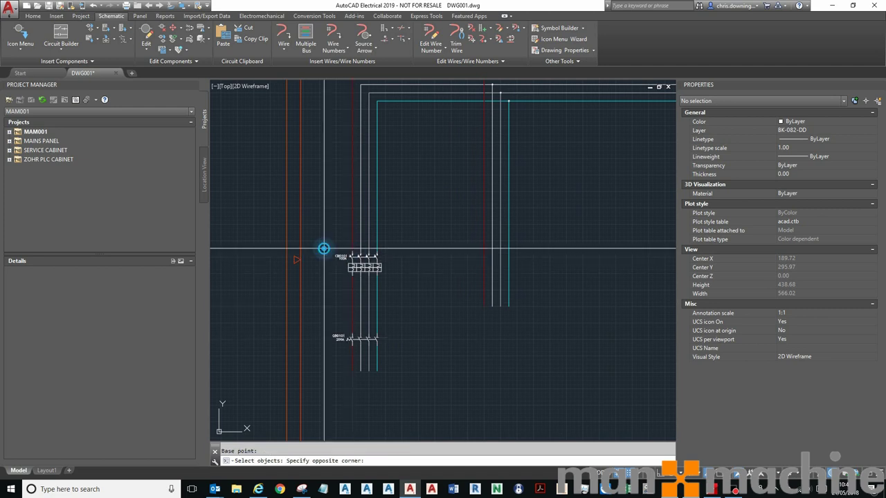
pyautogui.click(388, 280)
pyautogui.click(328, 319)
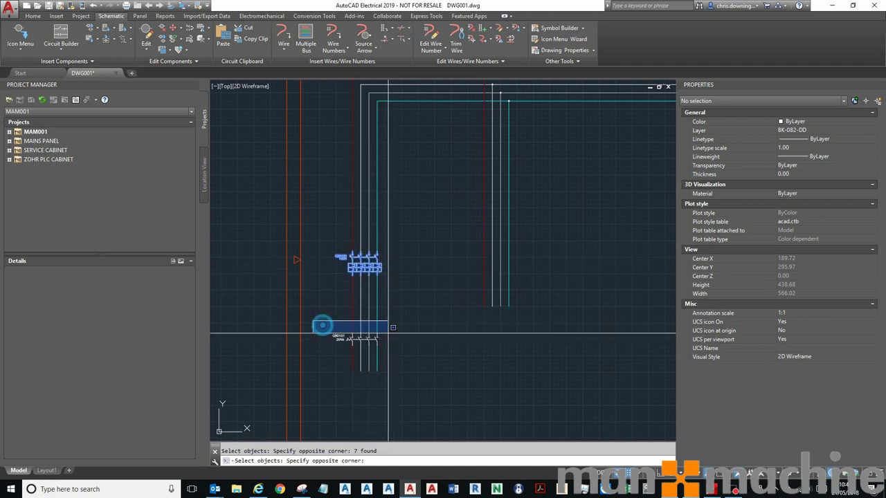
pyautogui.click(393, 349)
pyautogui.press('Return')
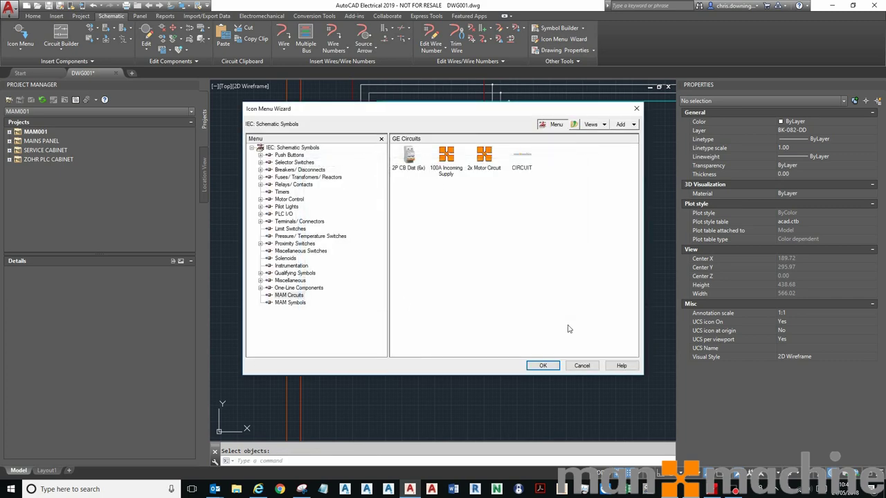
# - Insert the saved CIRCUIT at scale 1.000 onto the right-hand wires
pyautogui.click(542, 366)
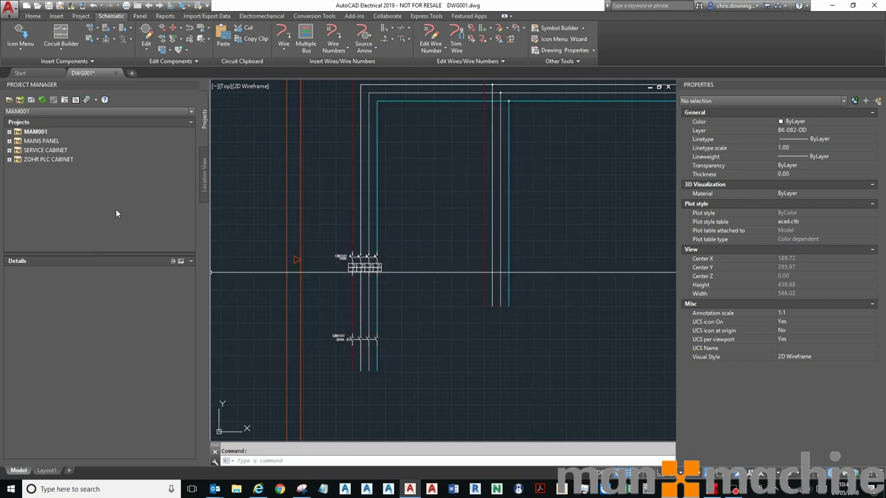
pyautogui.click(21, 29)
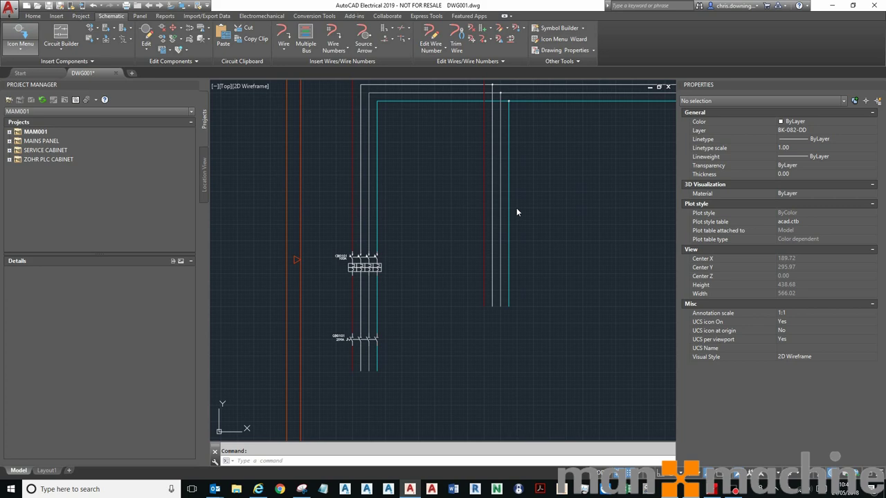
pyautogui.click(420, 306)
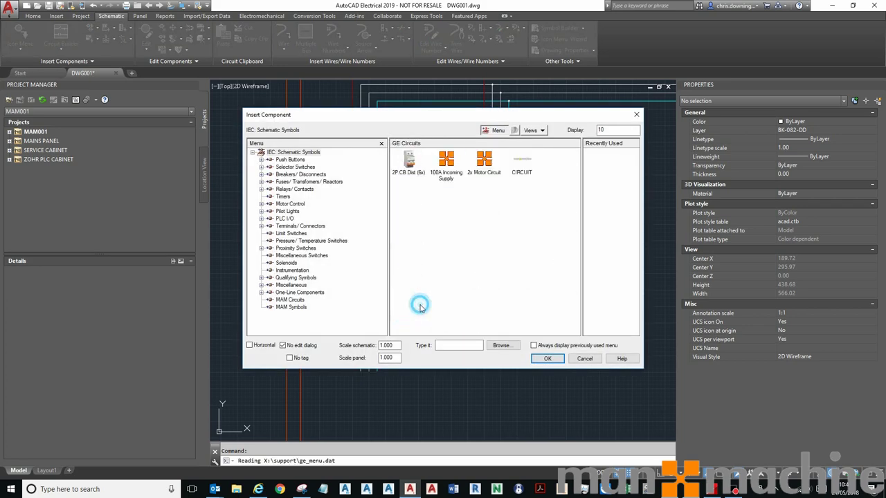
pyautogui.click(522, 166)
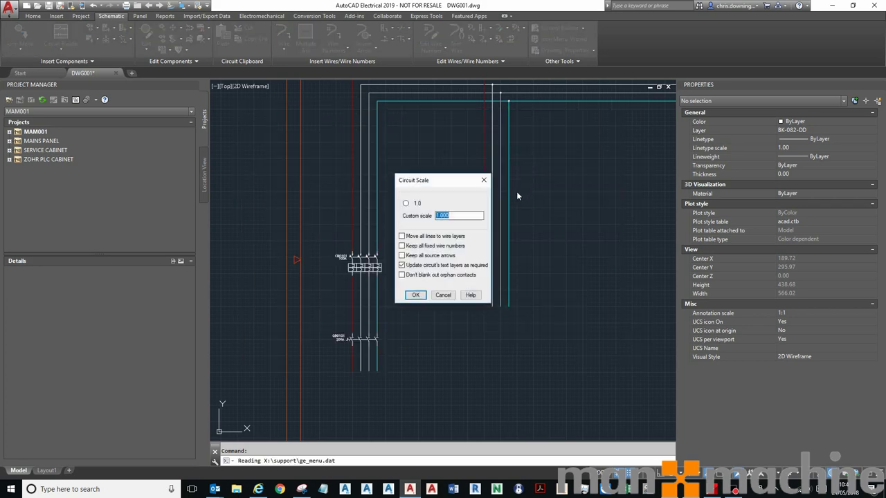
pyautogui.click(415, 295)
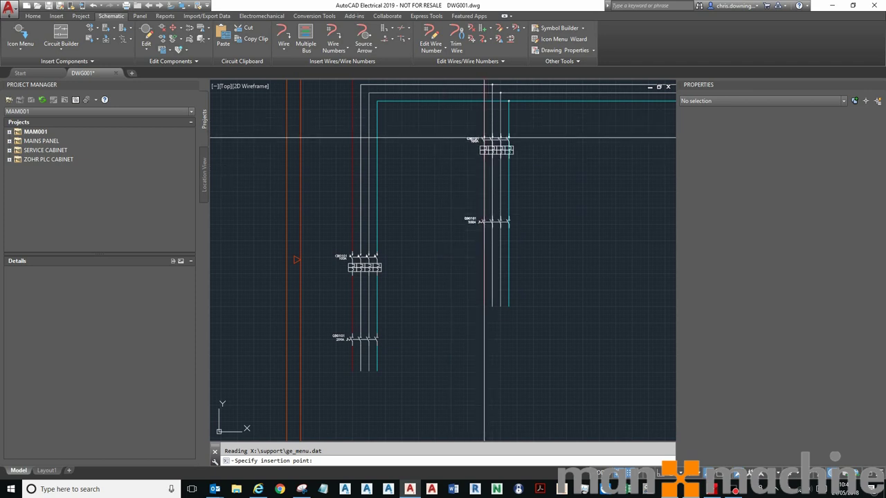
pyautogui.click(482, 140)
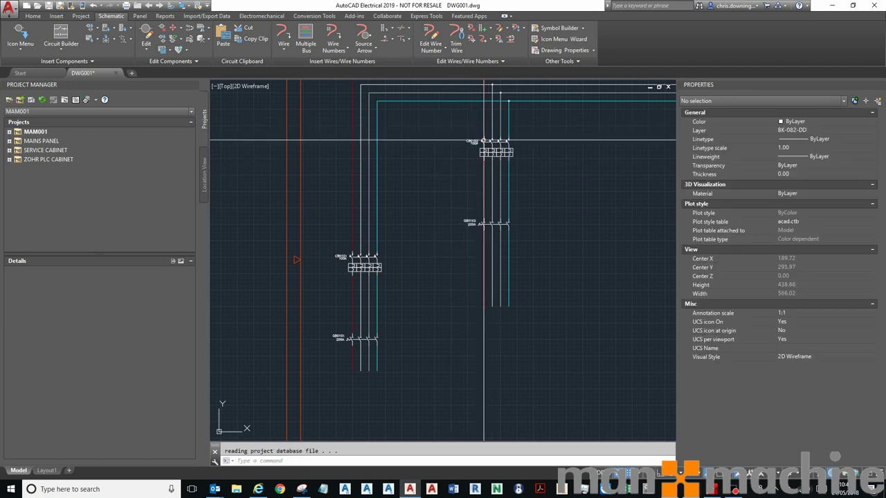
pyautogui.moveTo(585, 255); pyautogui.dragTo(469, 283, button='middle')
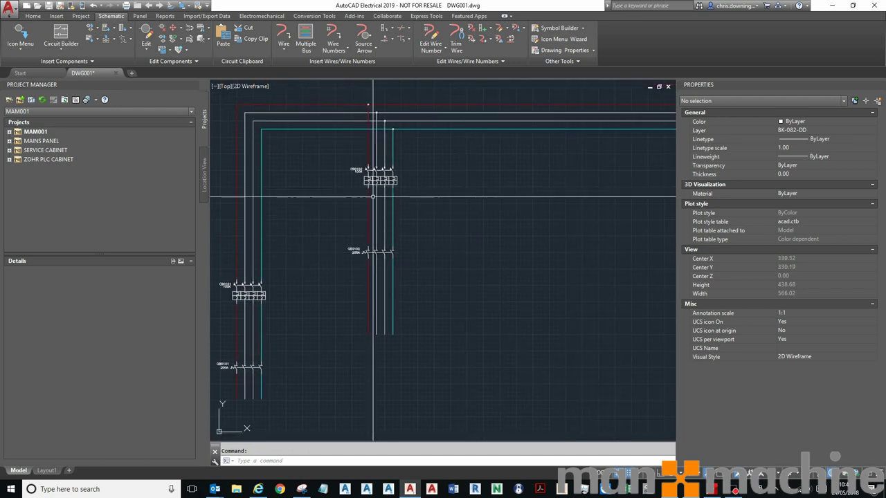
# - Scoot QB0102 further down its wires, moving its linked components too
pyautogui.scroll(5, 365, 253)
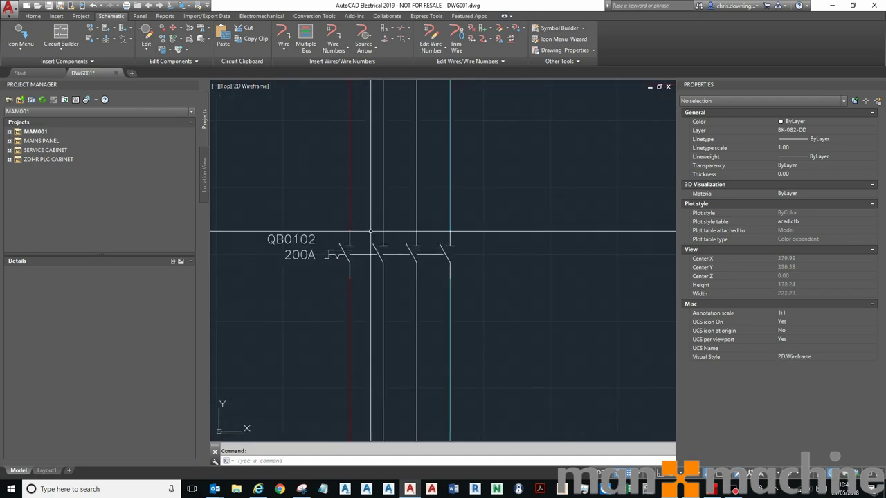
pyautogui.click(352, 227)
pyautogui.click(330, 228)
pyautogui.scroll(-4, 424, 233)
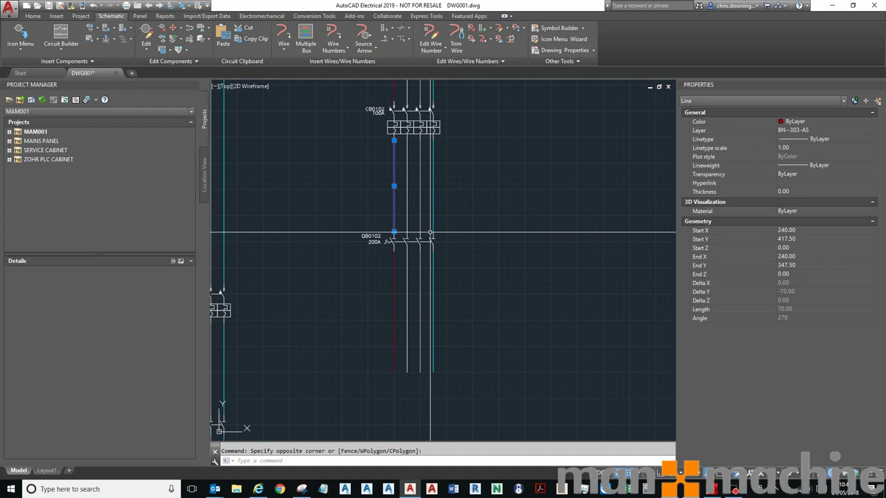
pyautogui.press('Escape')
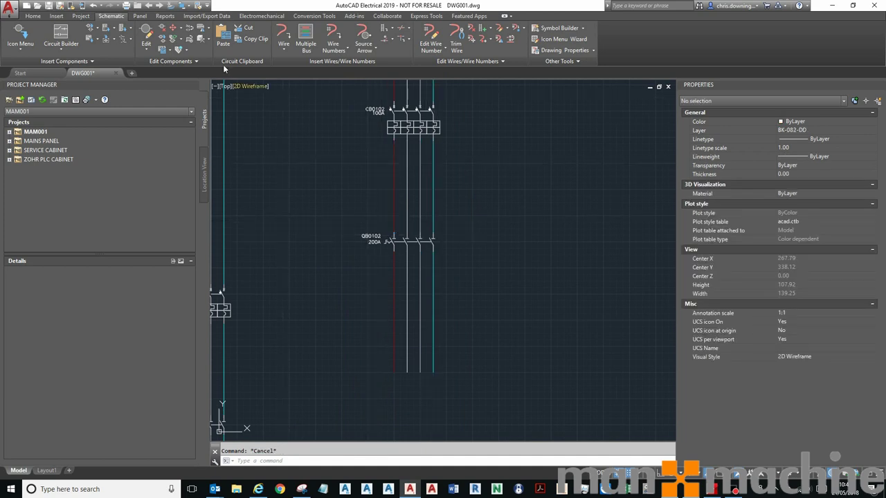
pyautogui.click(172, 32)
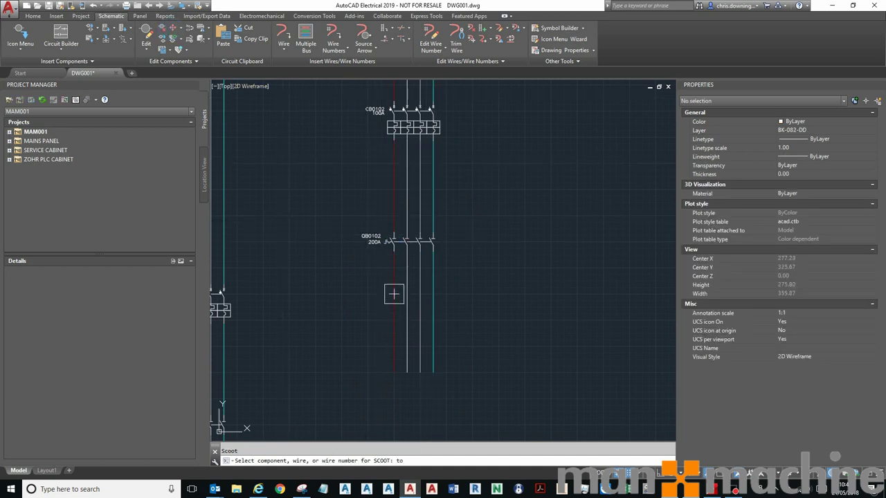
pyautogui.click(478, 350)
pyautogui.click(431, 252)
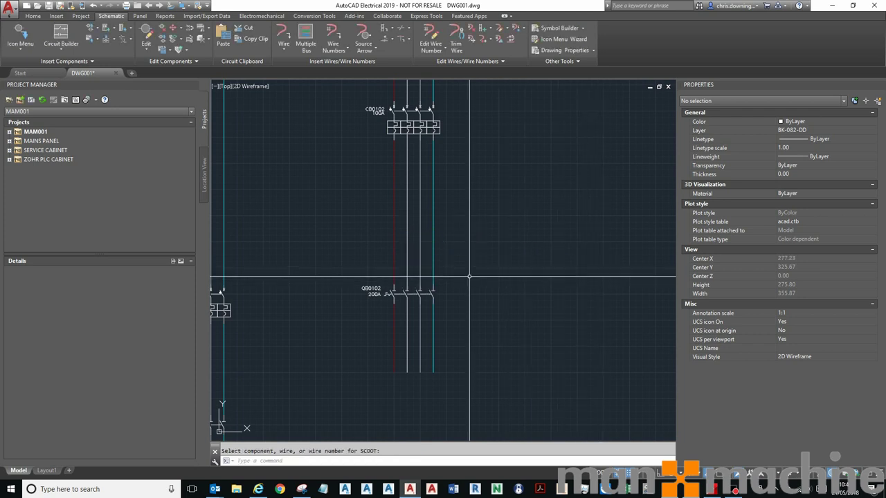
pyautogui.press('Escape')
# - Select the four wires below QB0102, then clear the selection
pyautogui.click(453, 259)
pyautogui.click(371, 271)
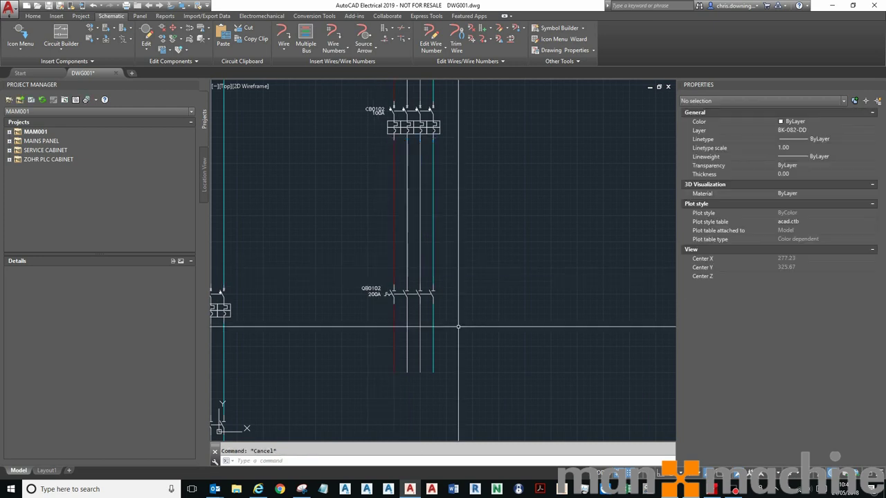
pyautogui.press('Escape')
pyautogui.click(457, 326)
pyautogui.click(352, 339)
pyautogui.press('Escape')
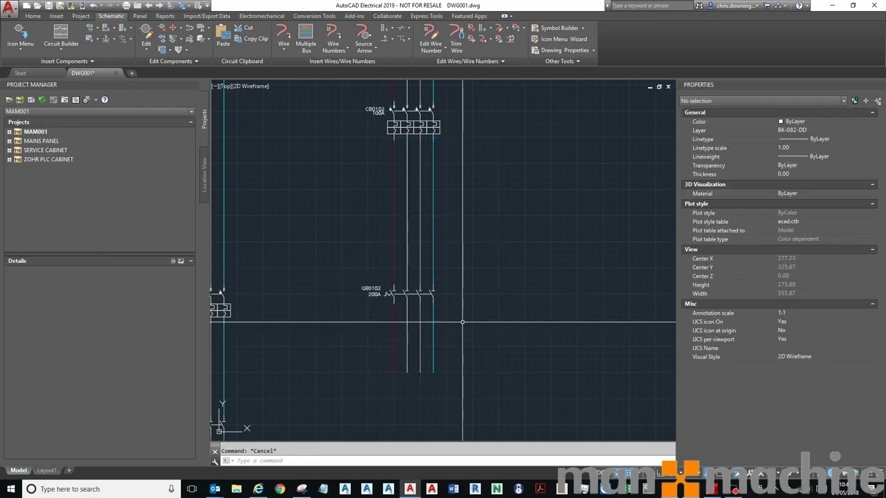
# - Delete breaker QB0102, answer the Surf to Children prompt, and save the drawing
pyautogui.click(160, 27)
pyautogui.click(348, 262)
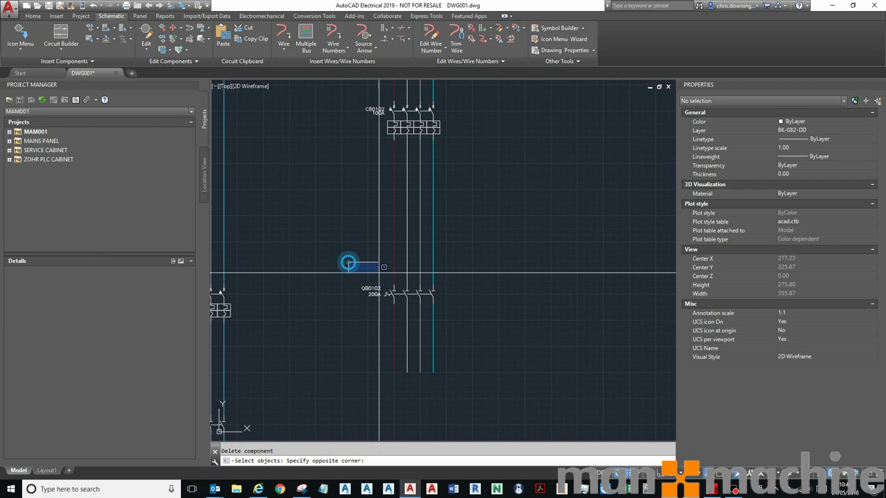
pyautogui.click(472, 313)
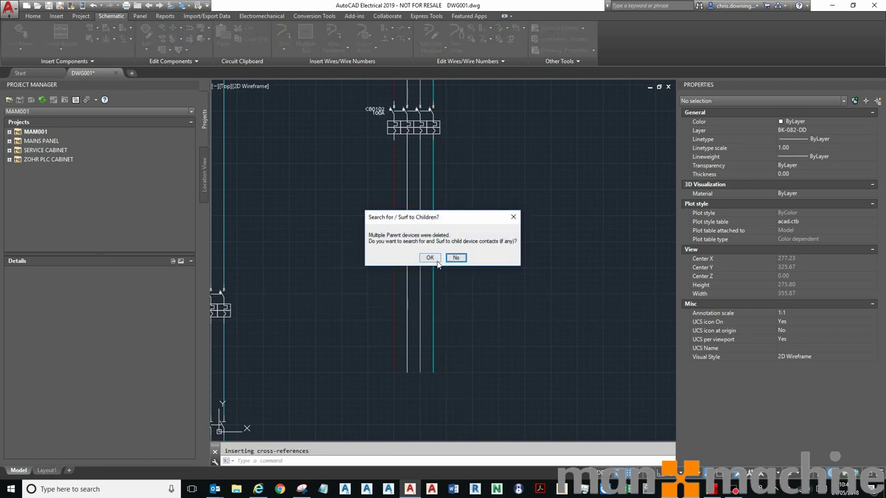
pyautogui.click(429, 258)
pyautogui.click(417, 249)
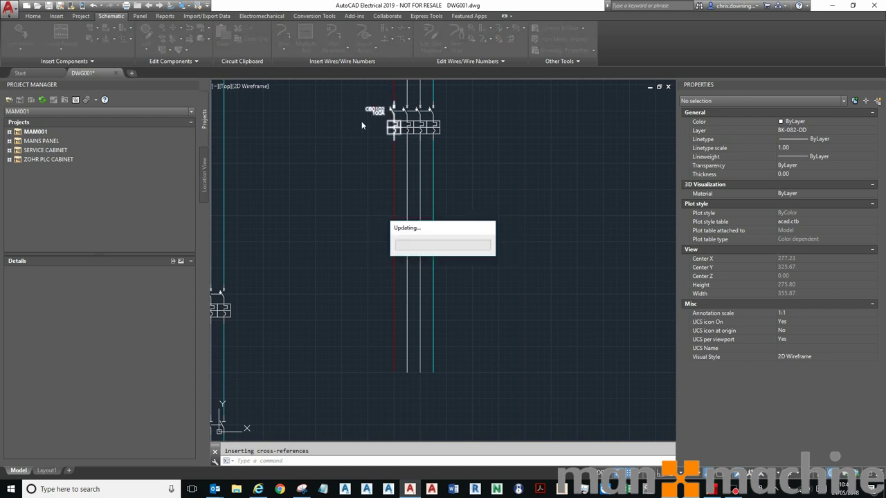
pyautogui.scroll(-3, 401, 165)
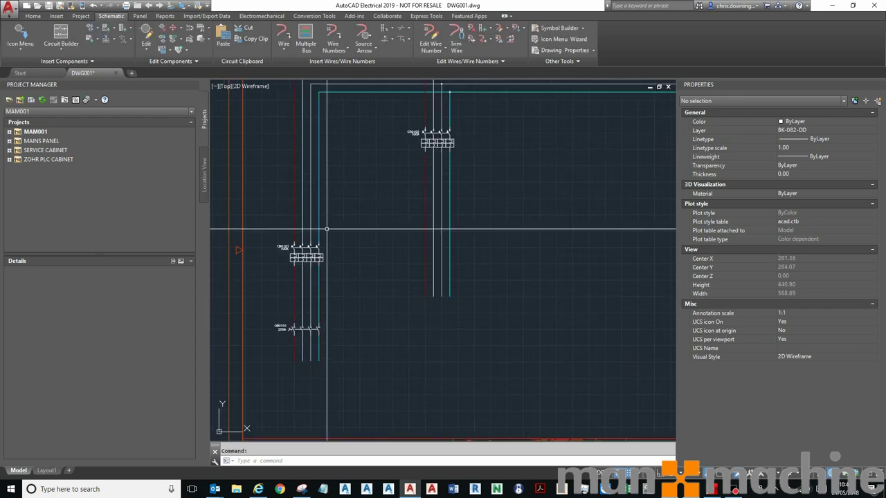
pyautogui.scroll(3, 397, 161)
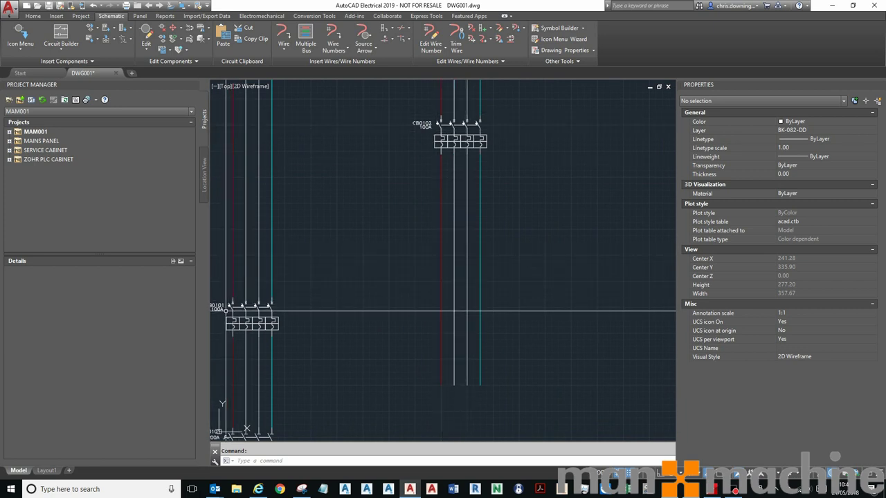
# - Change CB0102's rating from 100A to 16A and update its related components
pyautogui.rightClick(439, 140)
pyautogui.click(440, 119)
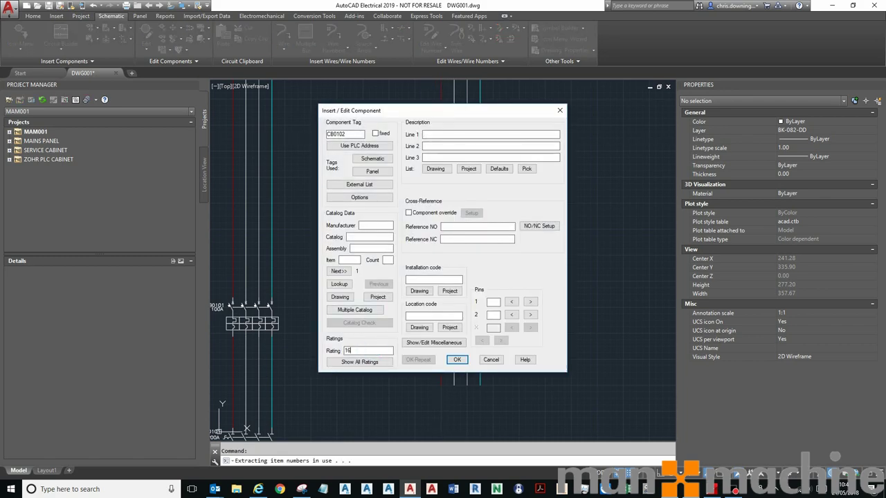
pyautogui.click(457, 359)
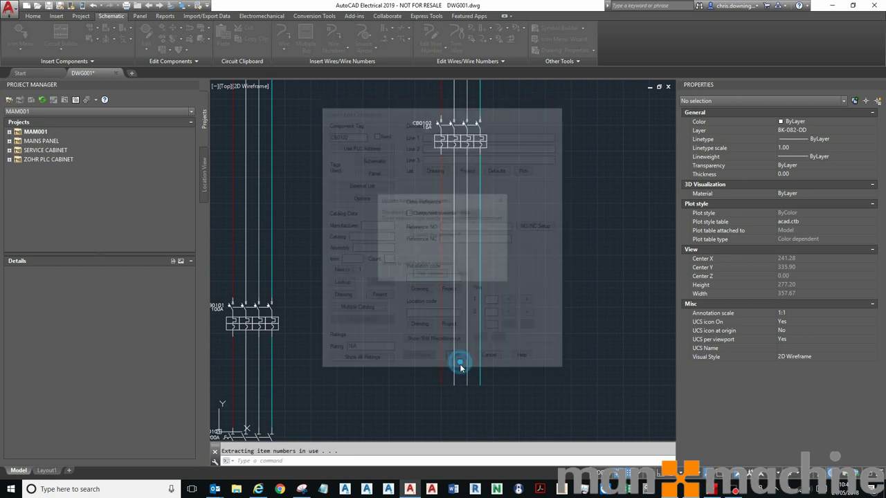
pyautogui.click(430, 275)
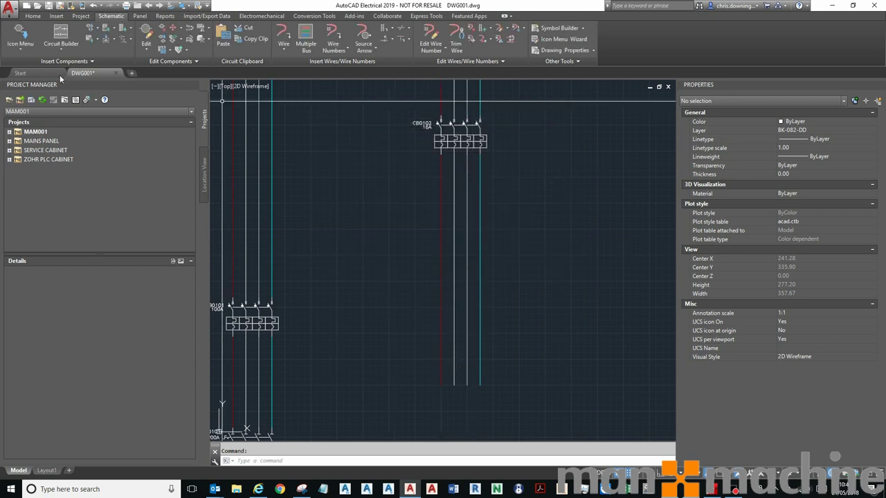
# - Insert a Motor Starter 3 Pole on the first feeder wire below CB0102, building its poles to the right
pyautogui.scroll(-2, 415, 211)
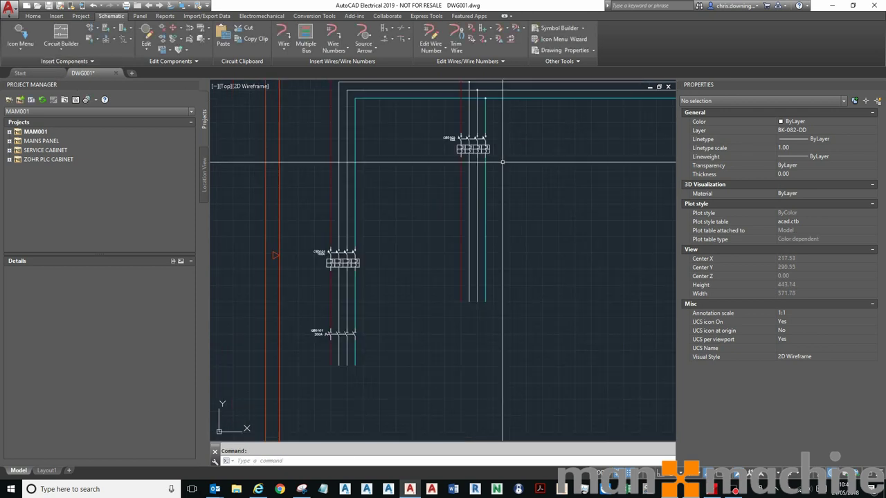
pyautogui.click(21, 35)
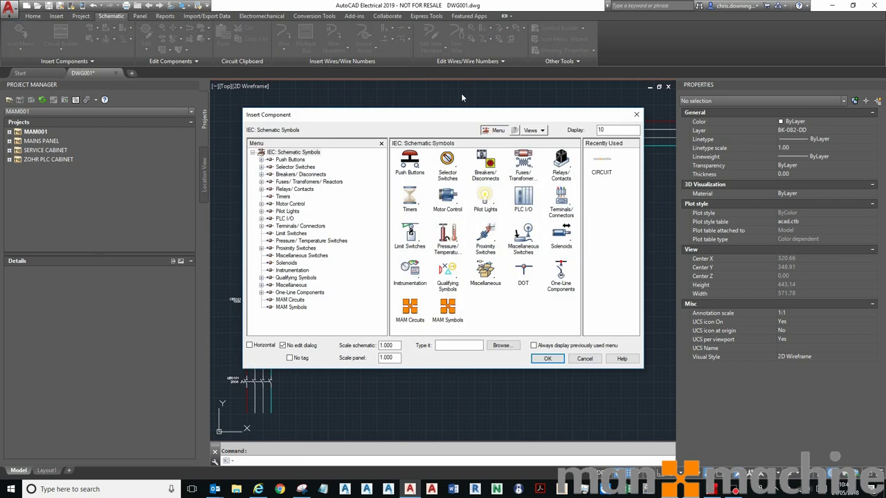
pyautogui.click(261, 204)
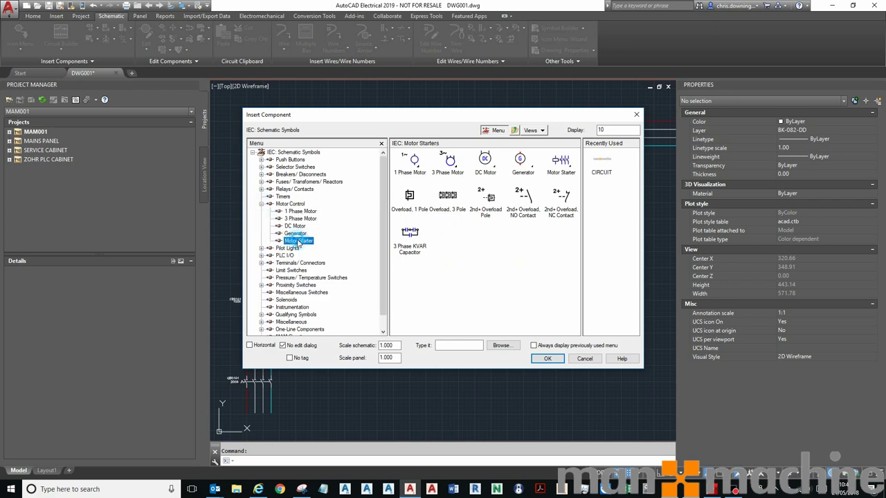
pyautogui.click(531, 166)
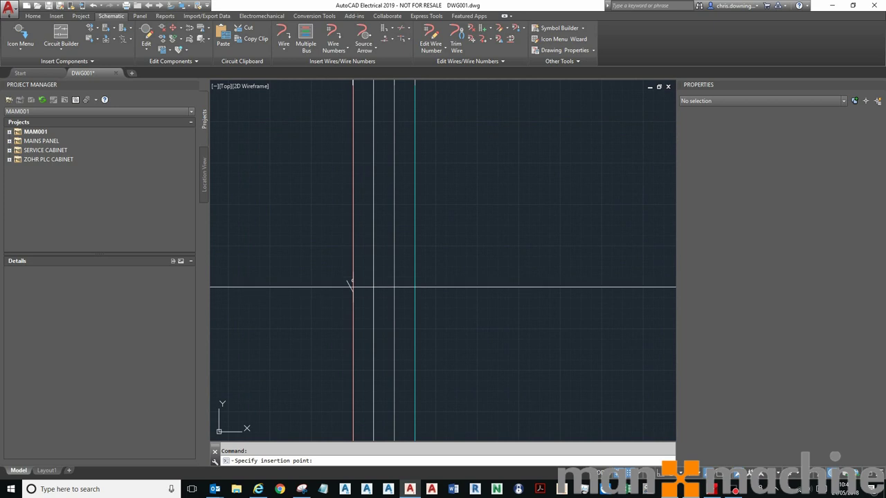
pyautogui.click(352, 291)
pyautogui.click(463, 236)
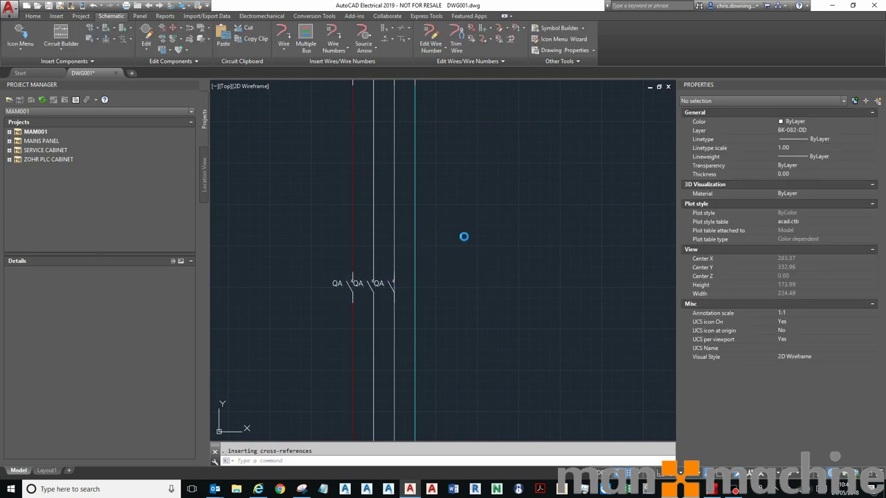
pyautogui.click(392, 298)
# - Copy a starter pole onto the fourth feeder wire
pyautogui.rightClick(392, 298)
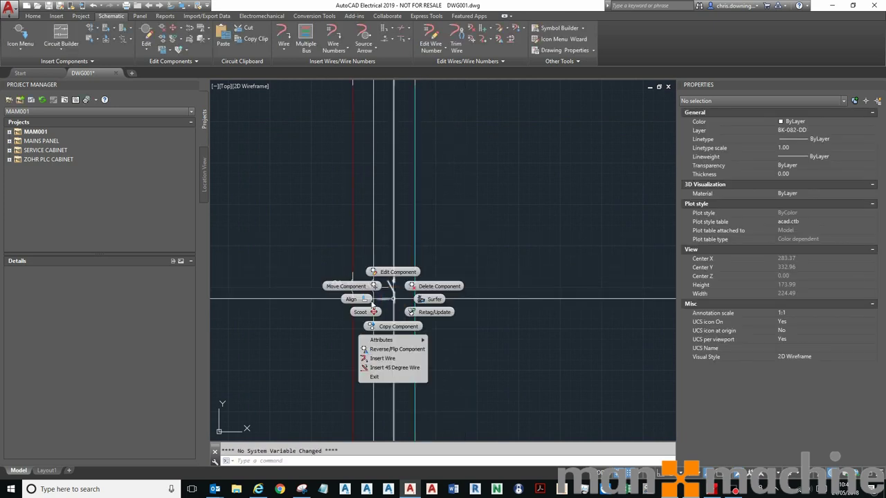
pyautogui.click(381, 324)
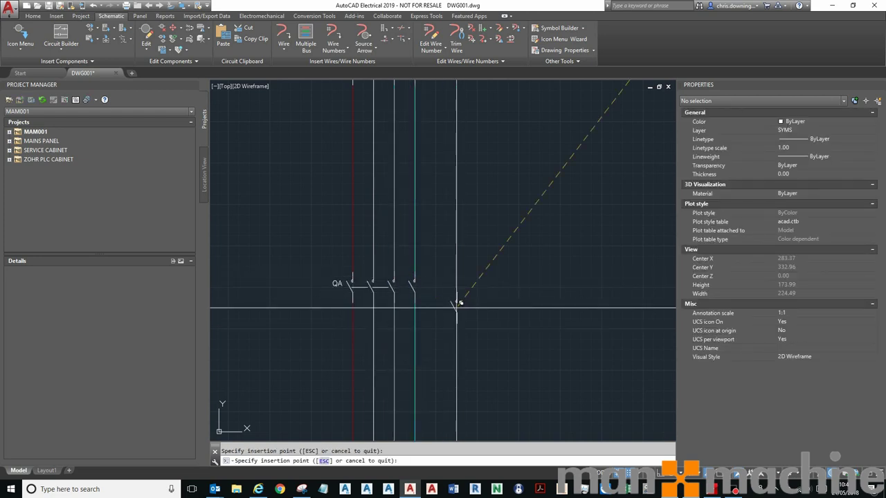
pyautogui.click(444, 313)
pyautogui.scroll(-5, 450, 304)
pyautogui.press('Escape')
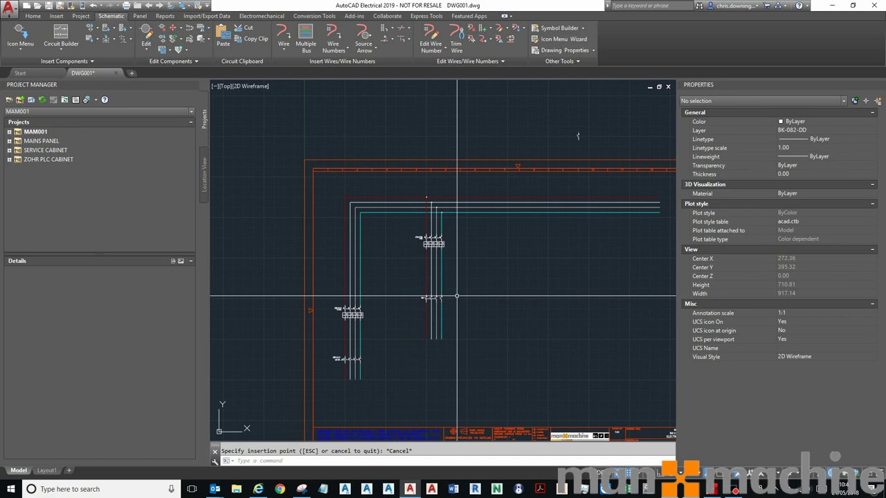
# - Link the copied fourth pole to starter QA
pyautogui.rightClick(576, 139)
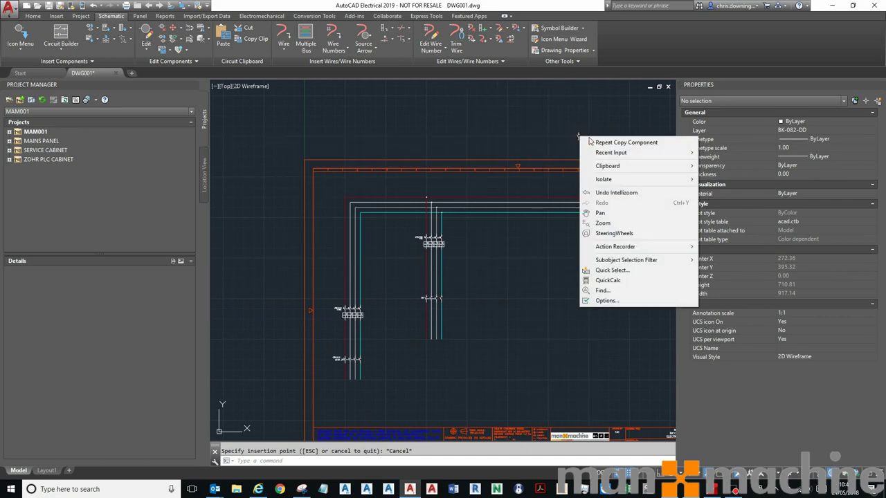
pyautogui.click(585, 143)
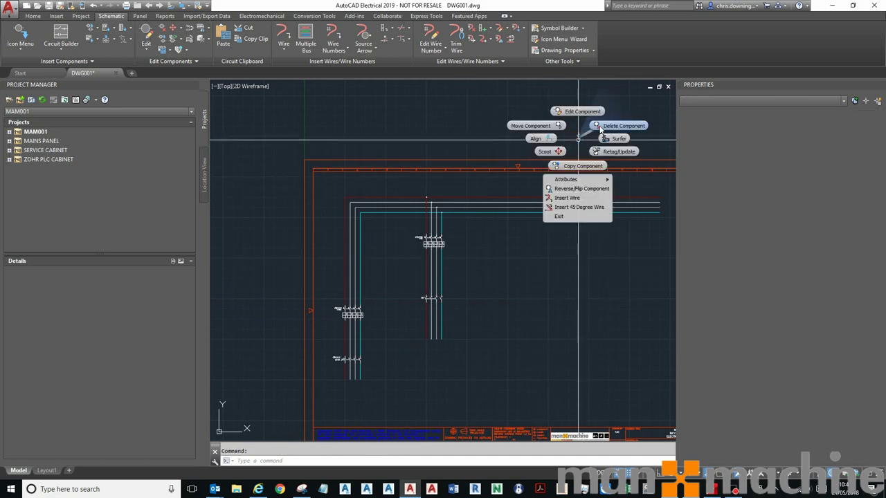
pyautogui.press('Escape')
pyautogui.scroll(3, 400, 253)
pyautogui.scroll(-4, 400, 253)
pyautogui.scroll(5, 400, 255)
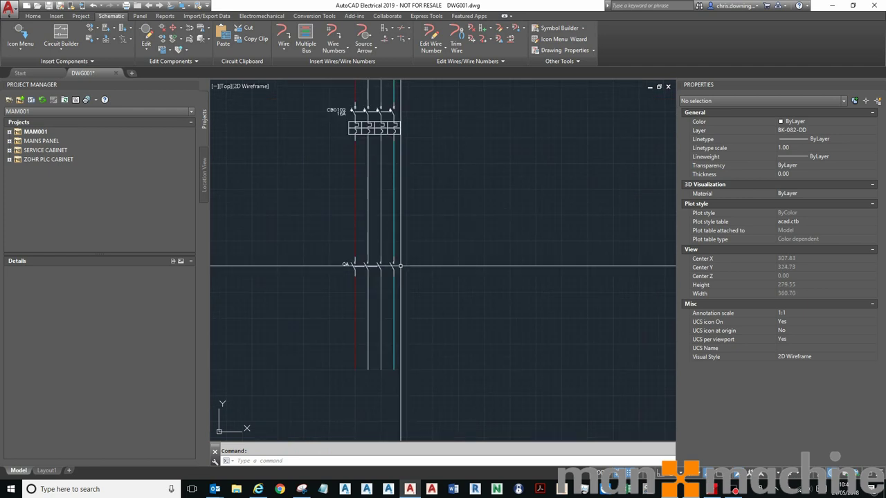
pyautogui.scroll(-3, 401, 263)
pyautogui.scroll(5, 406, 267)
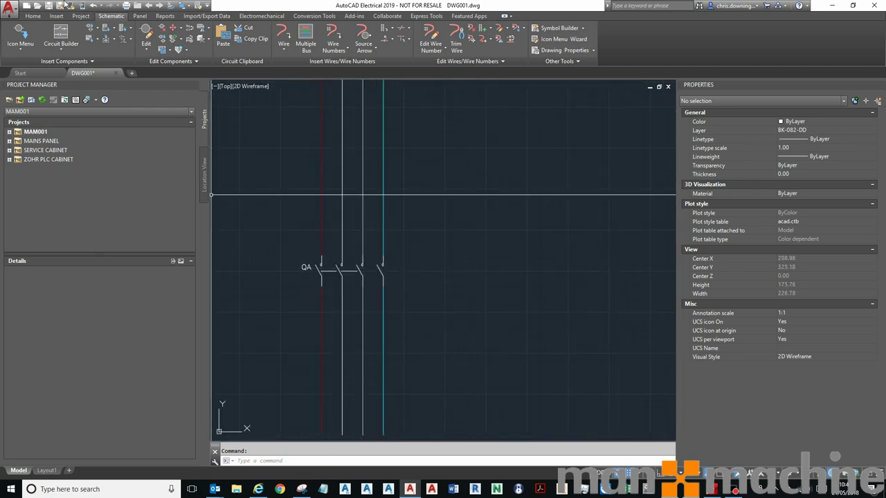
pyautogui.click(122, 40)
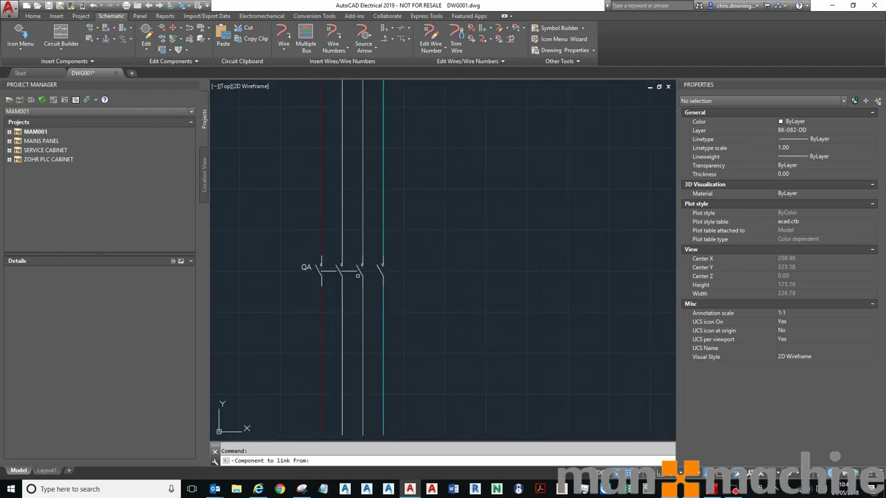
pyautogui.press('Escape')
# - Hide the duplicate QA tag on the extra pole
pyautogui.scroll(-4, 388, 281)
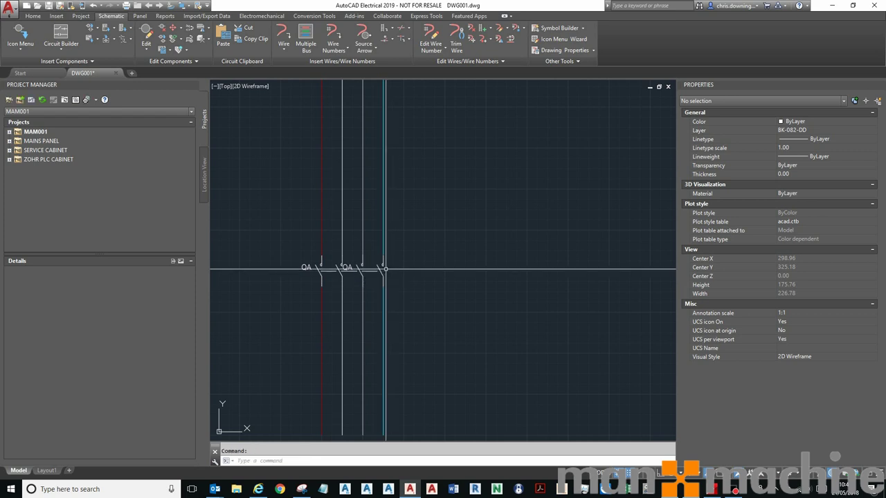
pyautogui.scroll(6, 373, 270)
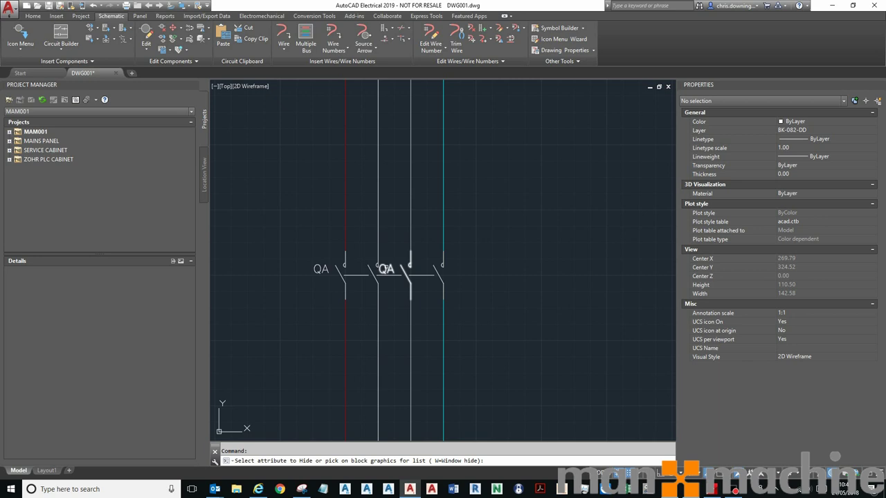
pyautogui.scroll(-8, 388, 271)
pyautogui.press('Escape')
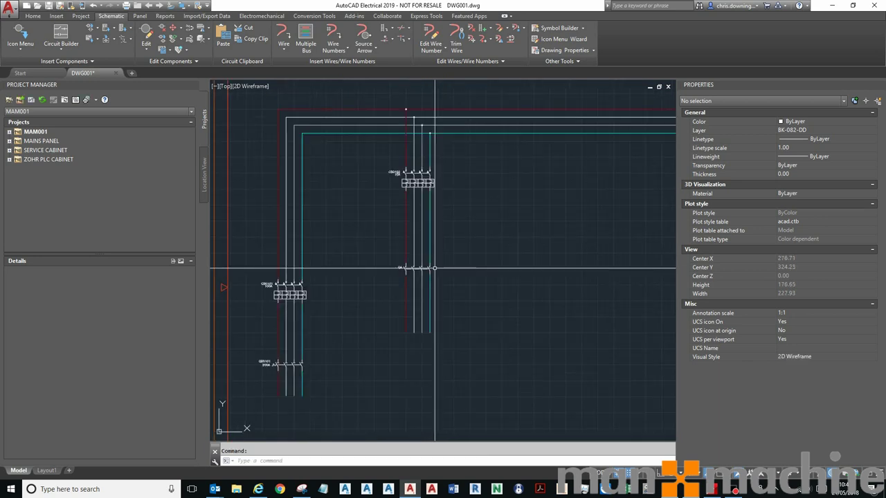
pyautogui.scroll(2, 391, 275)
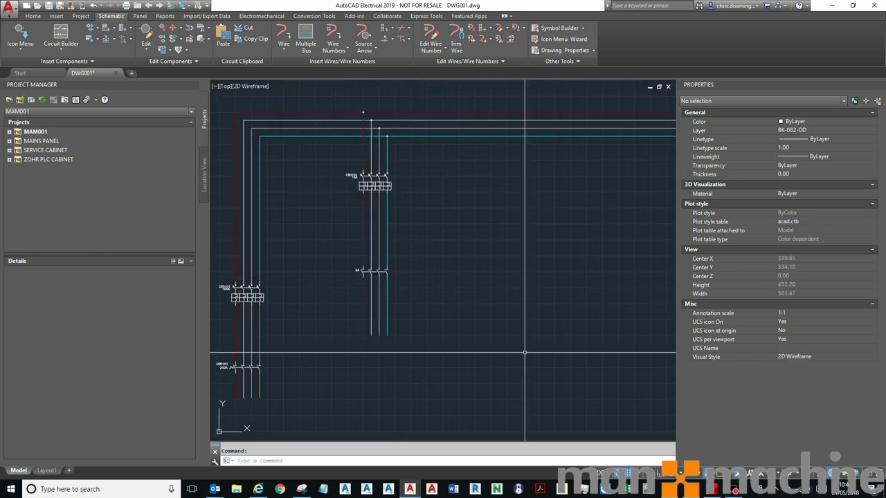
# - Insert three-phase motor MA0101 at the ends of the feeder wires below starter QA
pyautogui.click(20, 36)
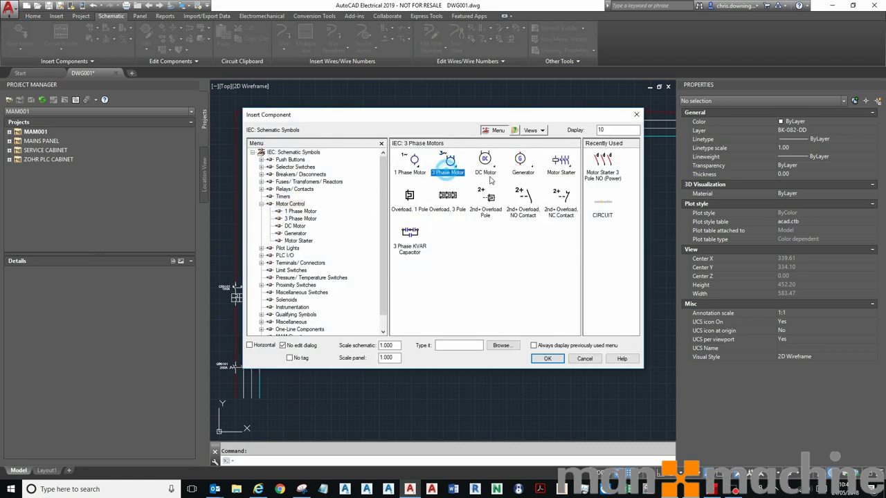
pyautogui.click(446, 164)
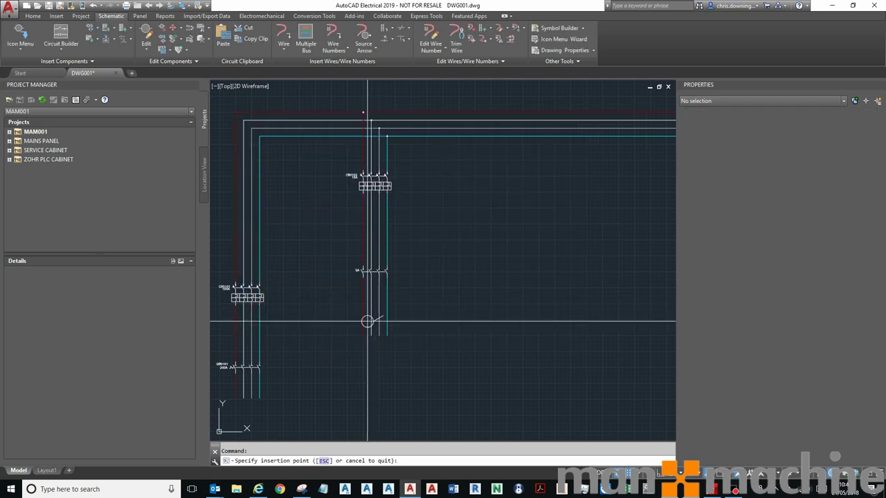
pyautogui.scroll(3, 370, 339)
pyautogui.click(374, 369)
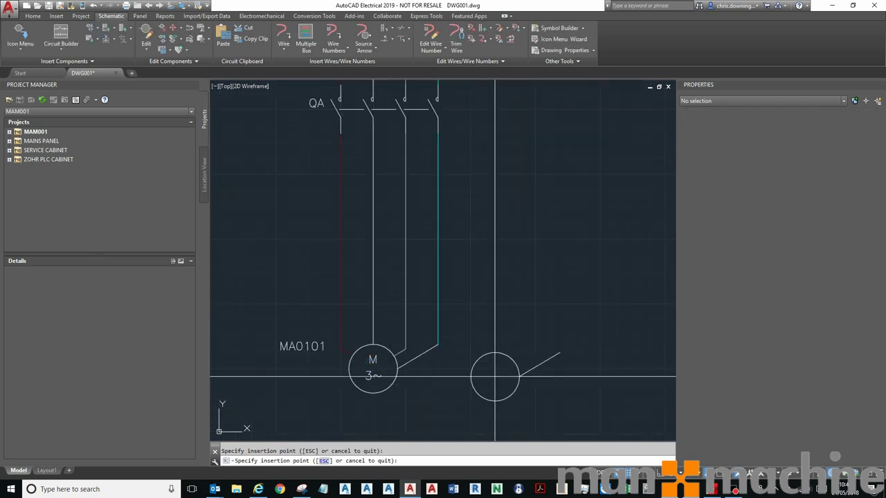
pyautogui.press('Escape')
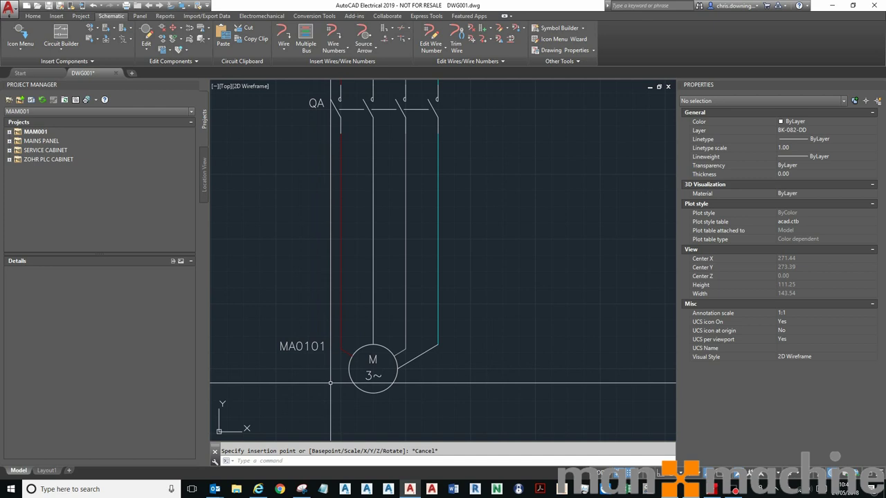
pyautogui.scroll(-5, 345, 344)
pyautogui.scroll(-3, 345, 344)
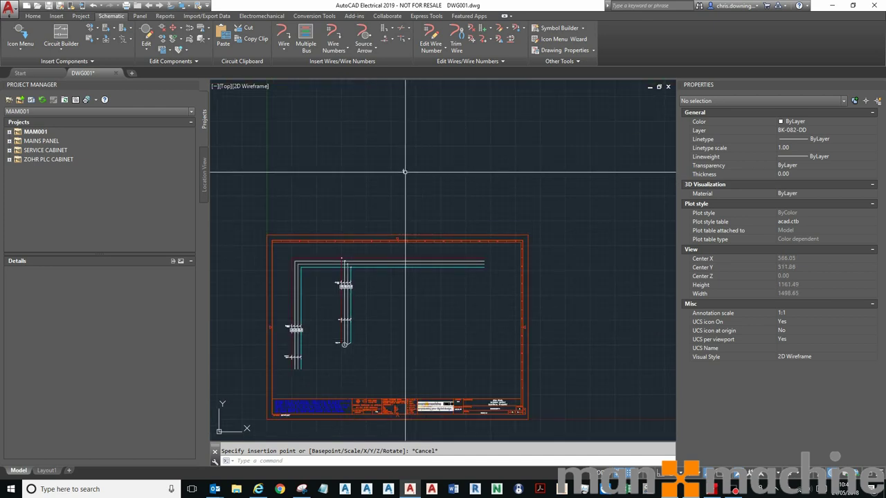
pyautogui.rightClick(403, 172)
pyautogui.press('Escape')
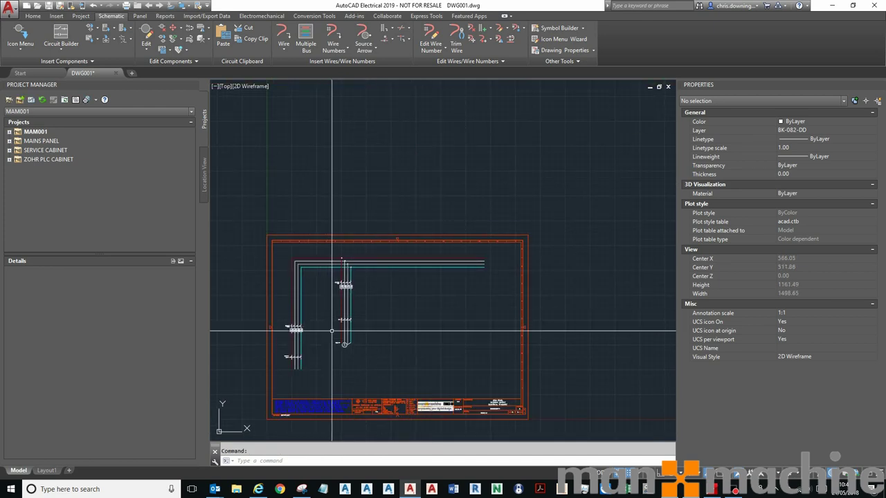
pyautogui.scroll(5, 349, 346)
pyautogui.scroll(4, 406, 306)
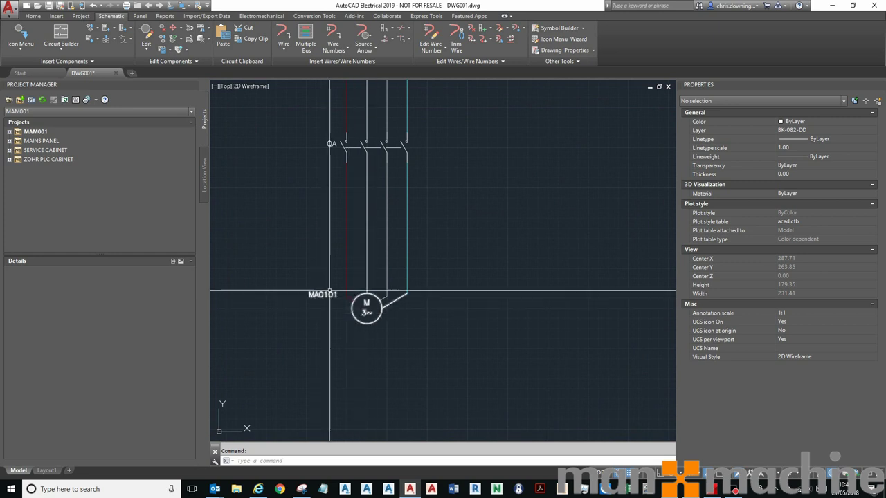
pyautogui.scroll(-1, 406, 291)
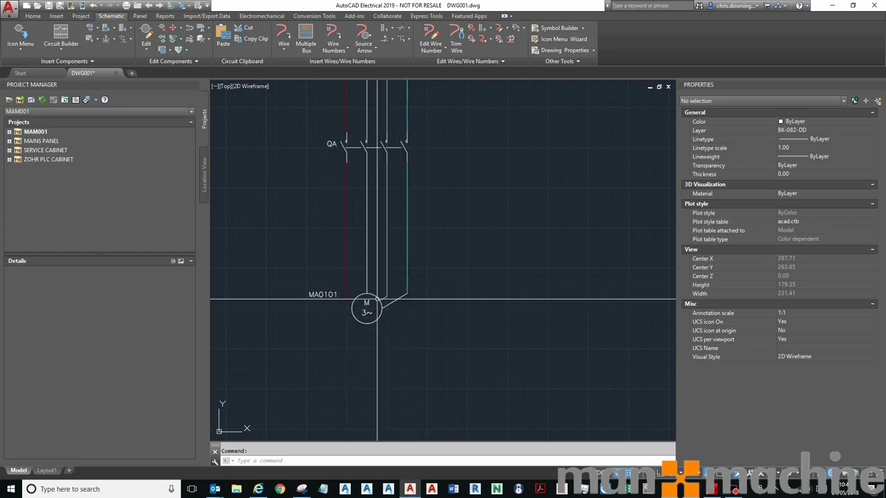
pyautogui.scroll(-4, 343, 303)
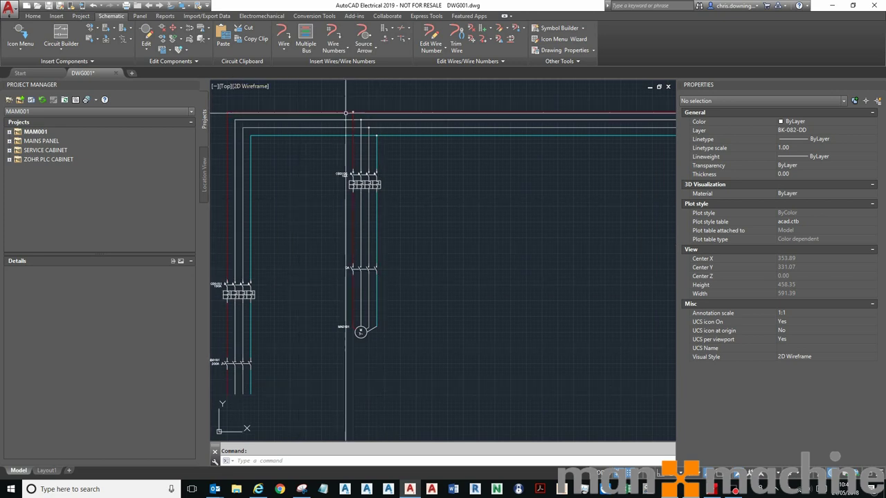
# - Select the whole breaker, starter and motor circuit and set its copy base point
pyautogui.click(161, 50)
pyautogui.moveTo(306, 99); pyautogui.dragTo(414, 355)
pyautogui.rightClick(352, 89)
pyautogui.scroll(5, 353, 114)
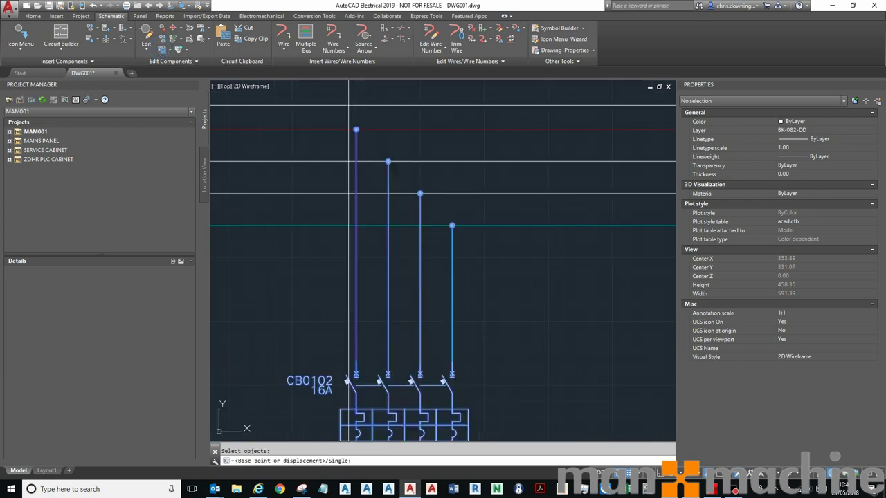
pyautogui.click(356, 129)
pyautogui.scroll(-4, 291, 132)
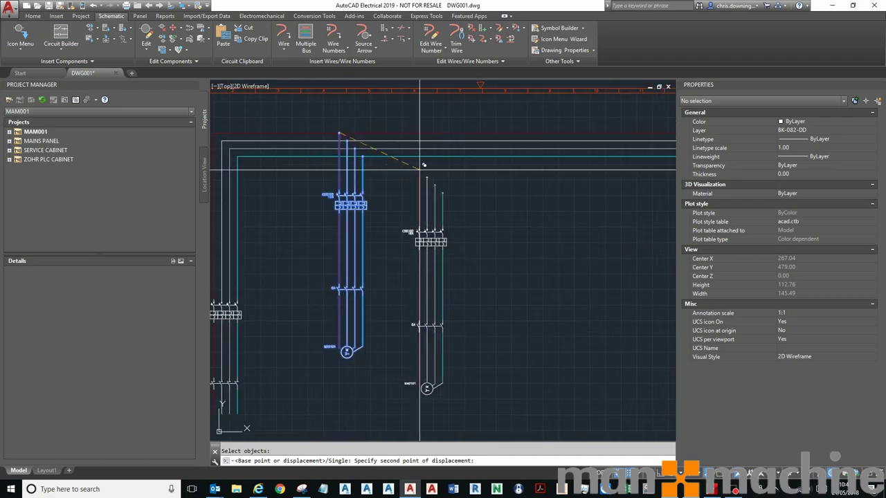
# - Place three copies along the bus, giving four 16A feeders with motors MA0101–MA0104
pyautogui.click(435, 127)
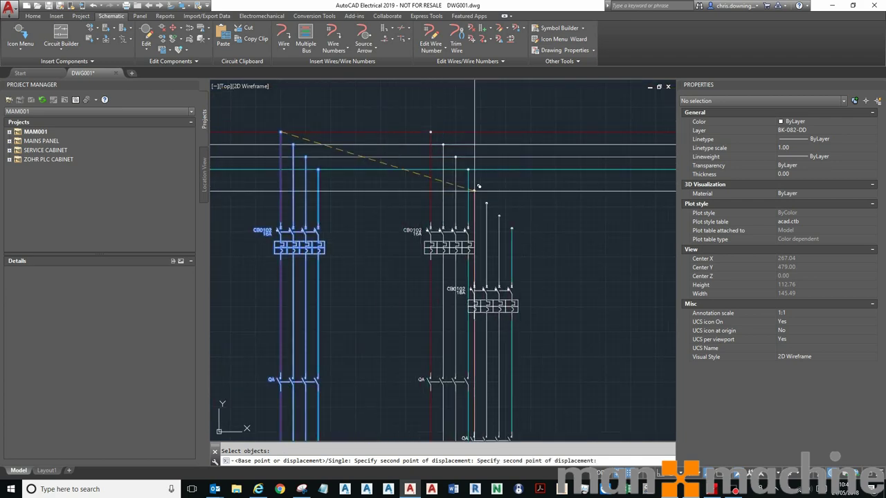
pyautogui.scroll(-3, 475, 187)
pyautogui.scroll(3, 497, 158)
pyautogui.scroll(-2, 498, 155)
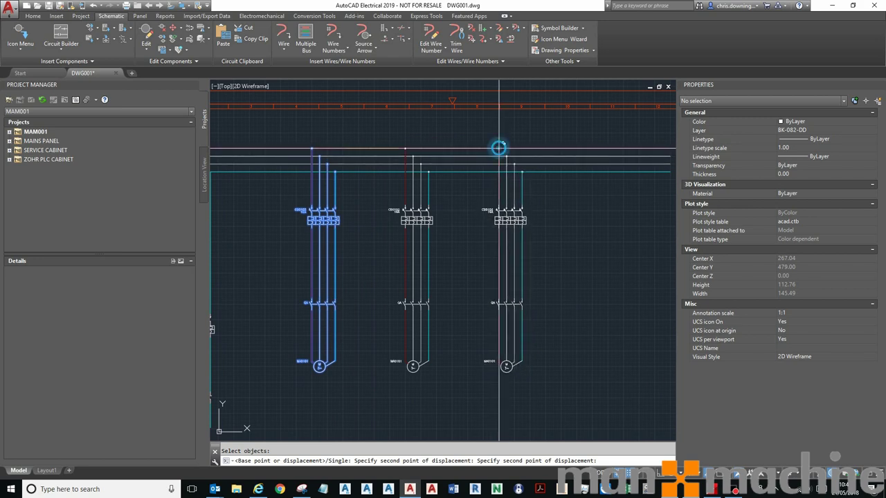
pyautogui.click(498, 147)
pyautogui.scroll(-3, 485, 170)
pyautogui.scroll(3, 518, 173)
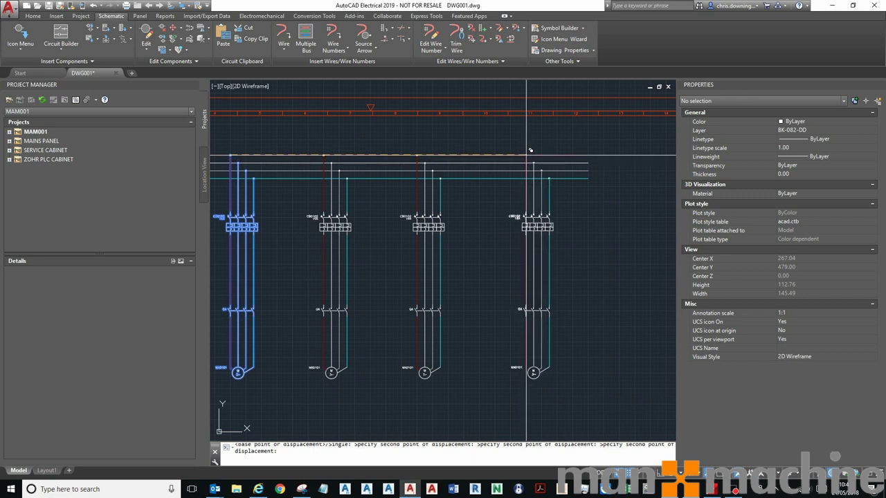
pyautogui.click(552, 193)
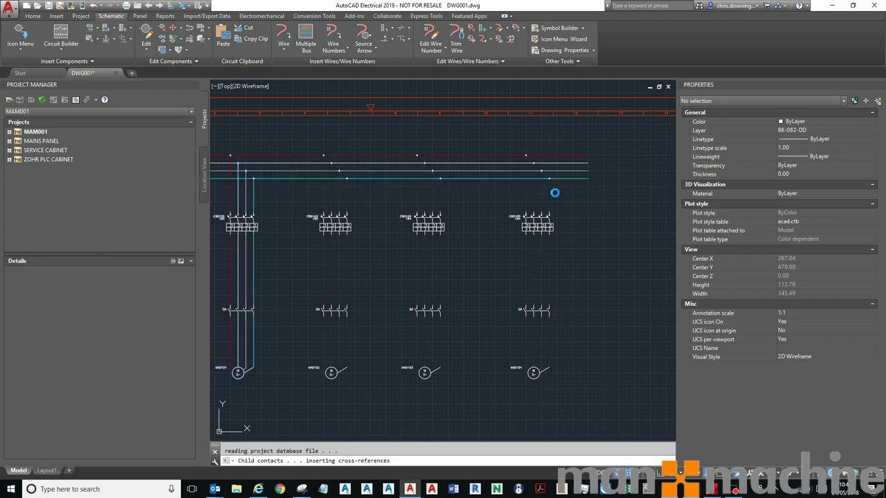
pyautogui.scroll(4, 339, 237)
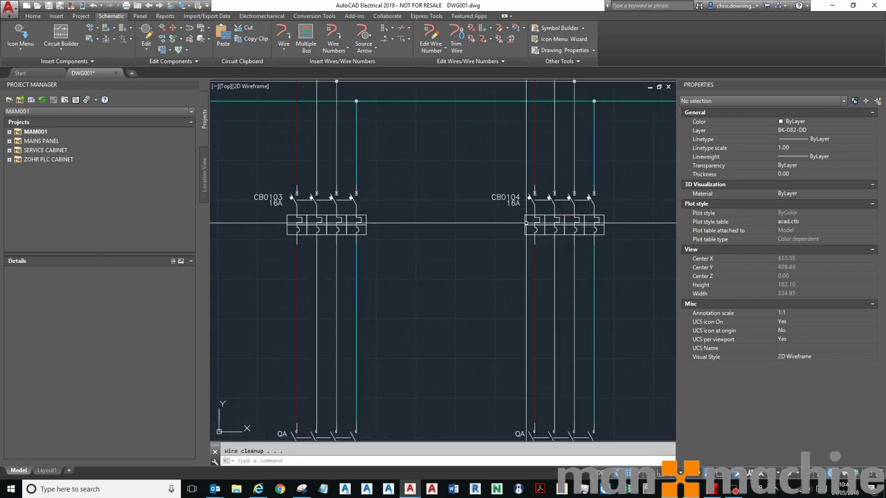
pyautogui.scroll(-4, 460, 225)
pyautogui.scroll(3, 607, 204)
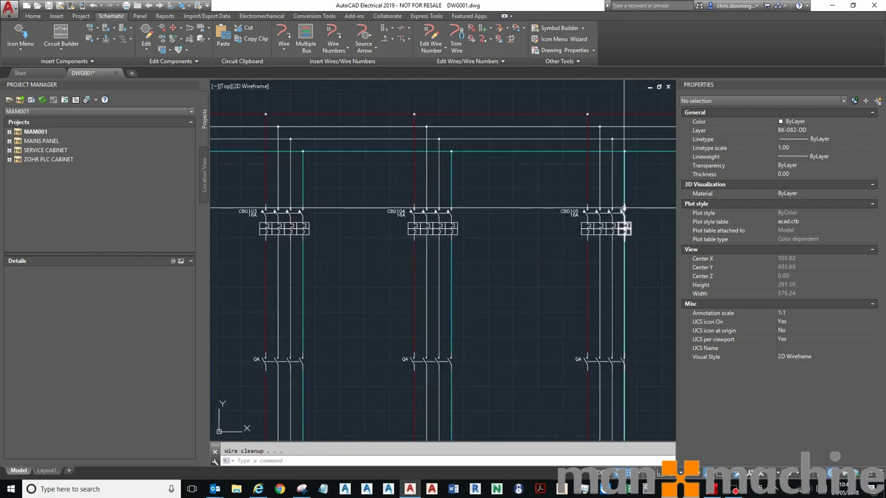
pyautogui.scroll(-3, 560, 220)
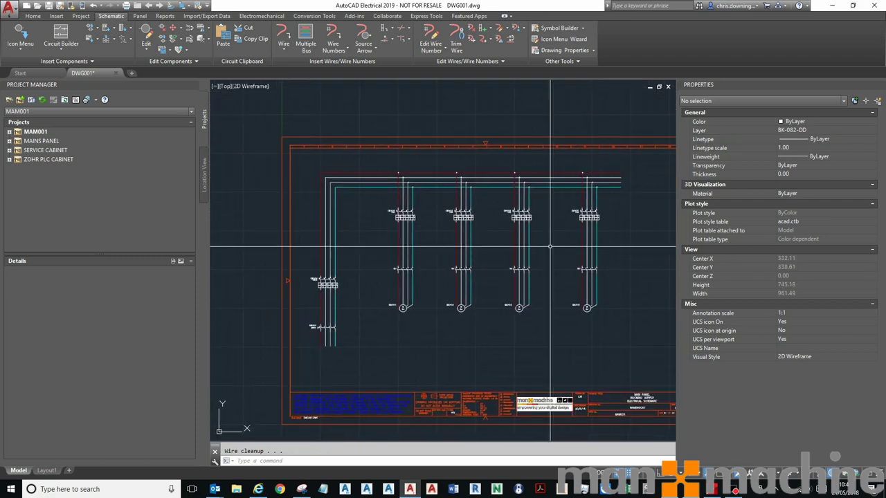
pyautogui.scroll(2, 583, 277)
pyautogui.scroll(-2, 576, 282)
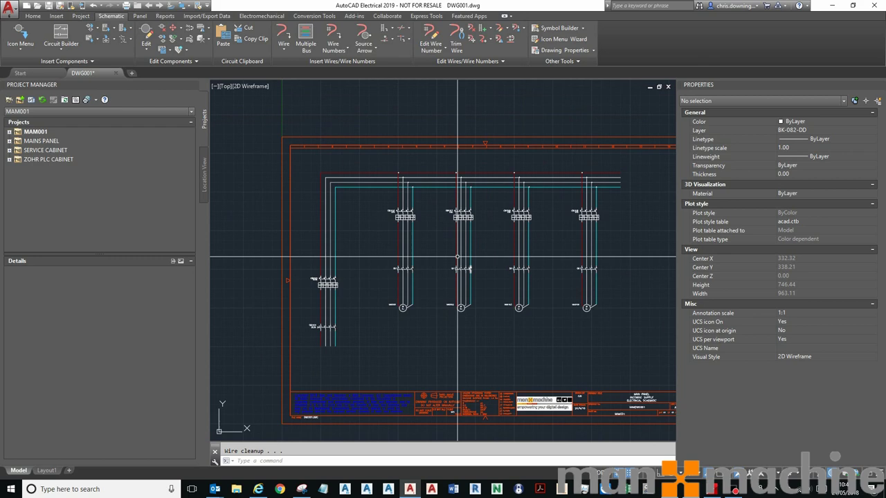
# - Start Multiple Insert and pick the Round terminal with wire number from Terminals/Connectors
pyautogui.click(100, 30)
pyautogui.press('Escape')
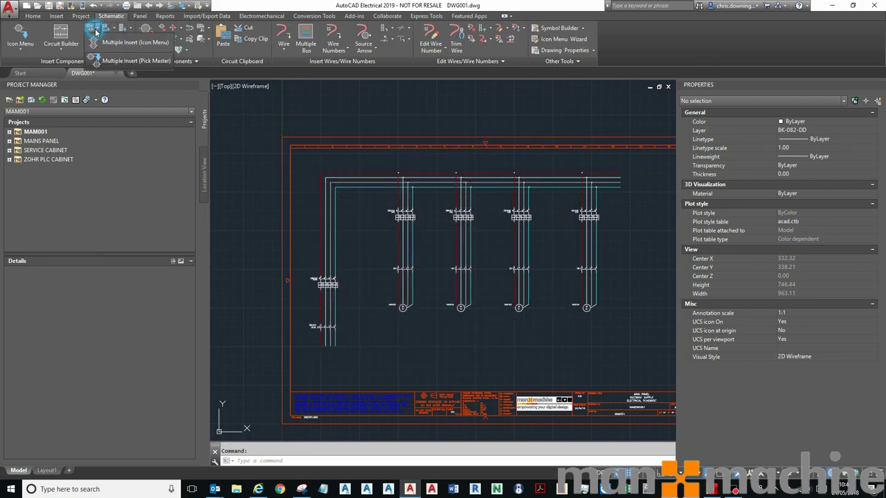
pyautogui.press('Return')
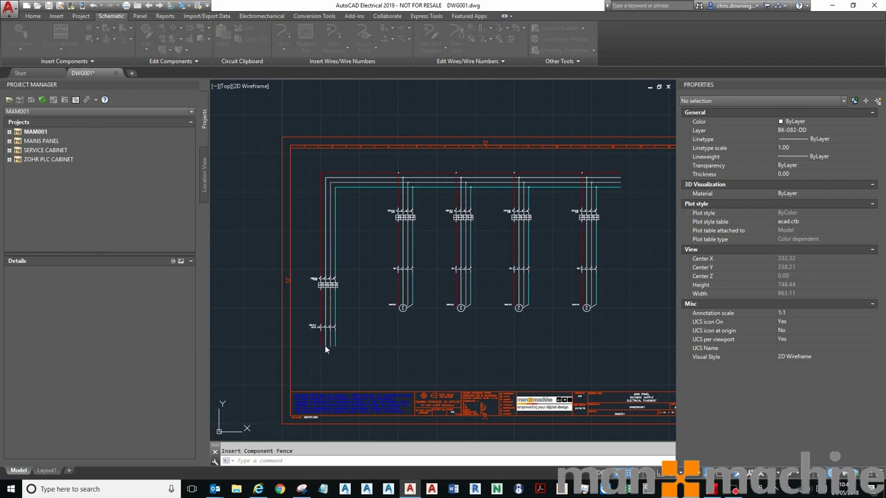
pyautogui.click(260, 204)
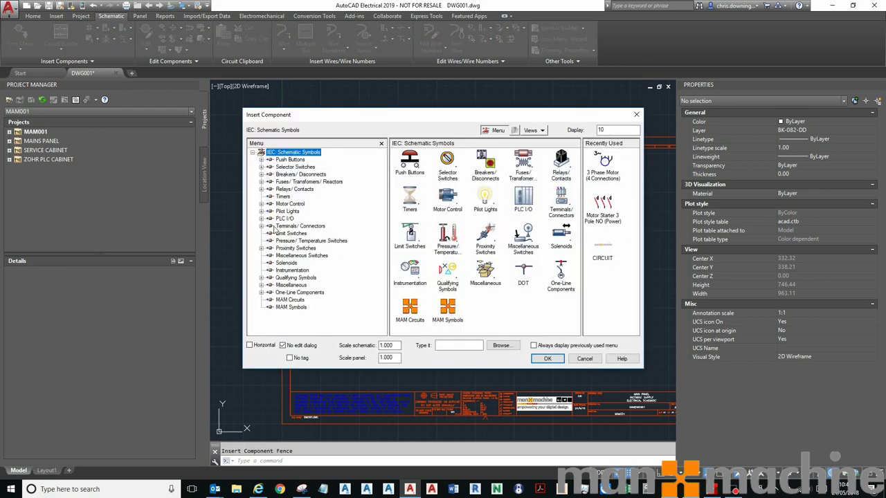
pyautogui.click(260, 227)
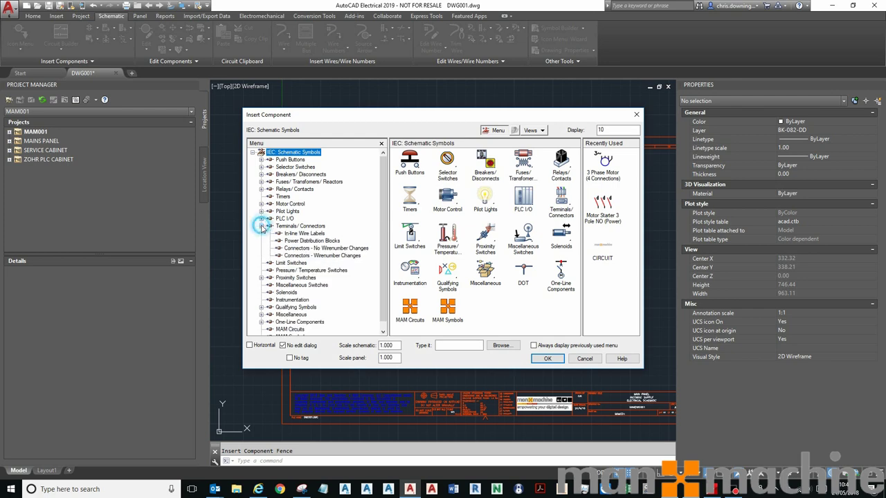
pyautogui.click(297, 227)
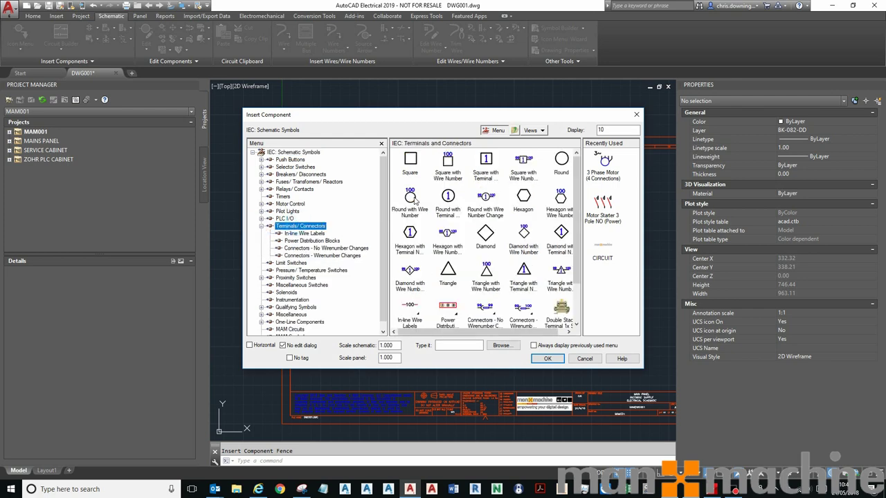
pyautogui.click(412, 198)
pyautogui.scroll(5, 339, 320)
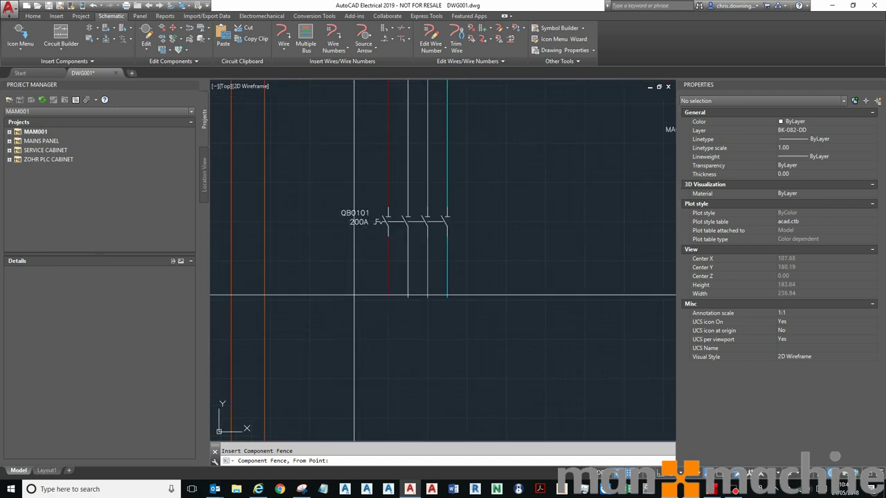
# - Fence across QB0101's four poles and keep all XD terminals as TERMINAL SAK 4/35
pyautogui.click(354, 296)
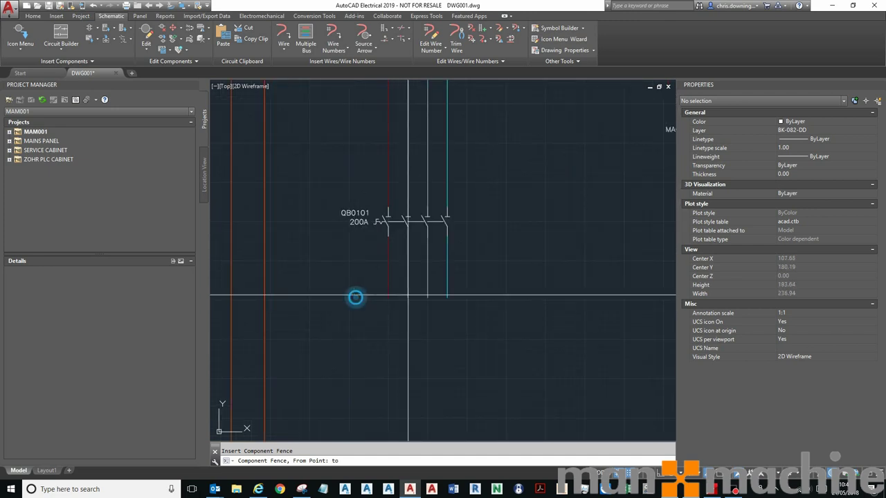
pyautogui.click(467, 296)
pyautogui.press('Return')
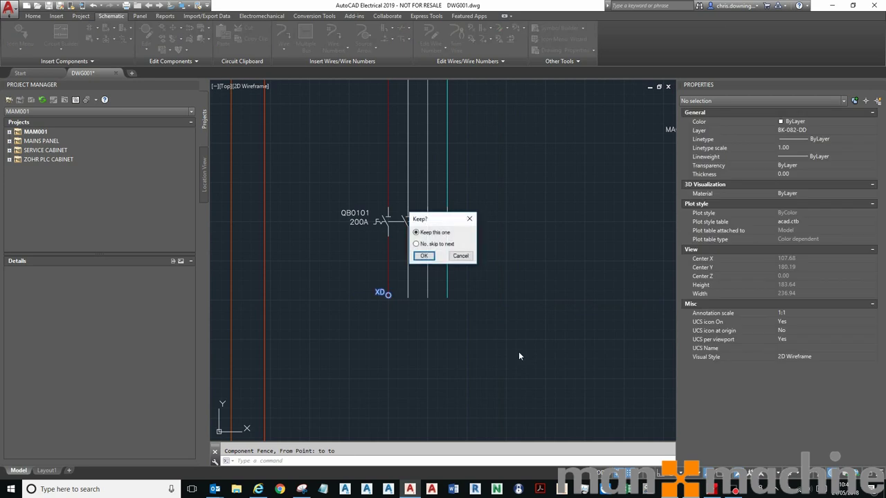
pyautogui.click(426, 256)
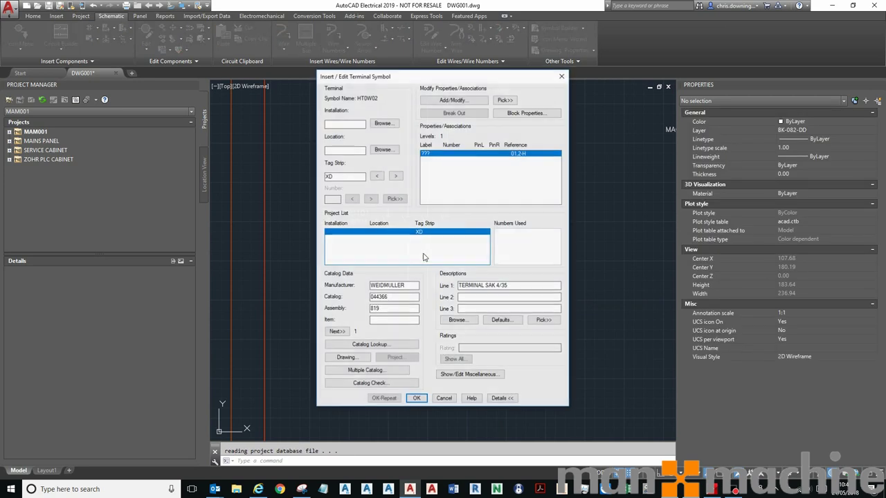
pyautogui.click(415, 397)
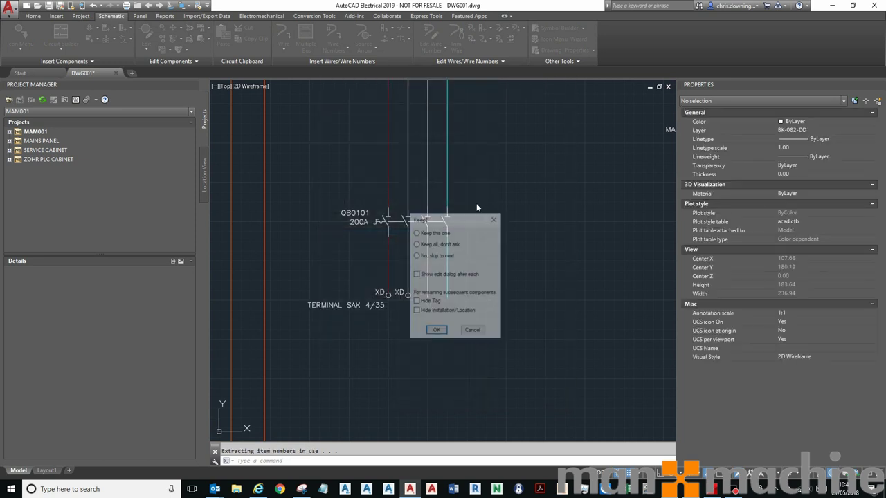
pyautogui.click(416, 275)
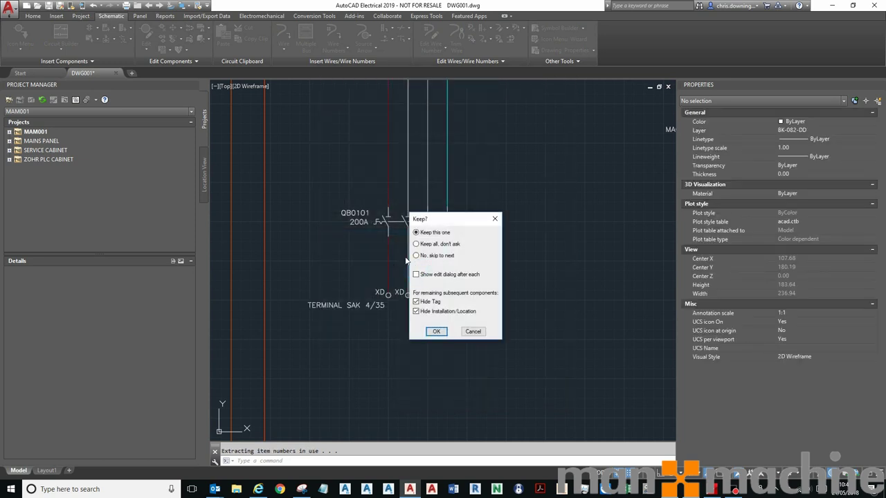
pyautogui.click(439, 245)
pyautogui.click(435, 332)
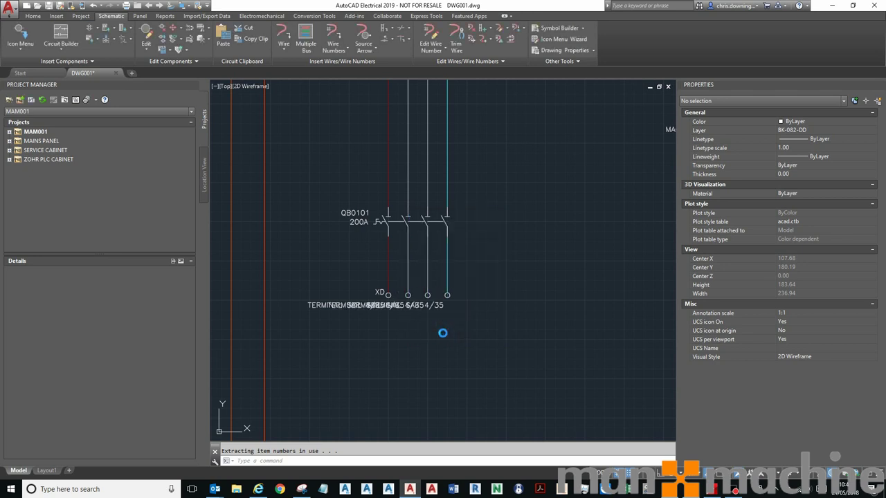
pyautogui.scroll(-2, 324, 296)
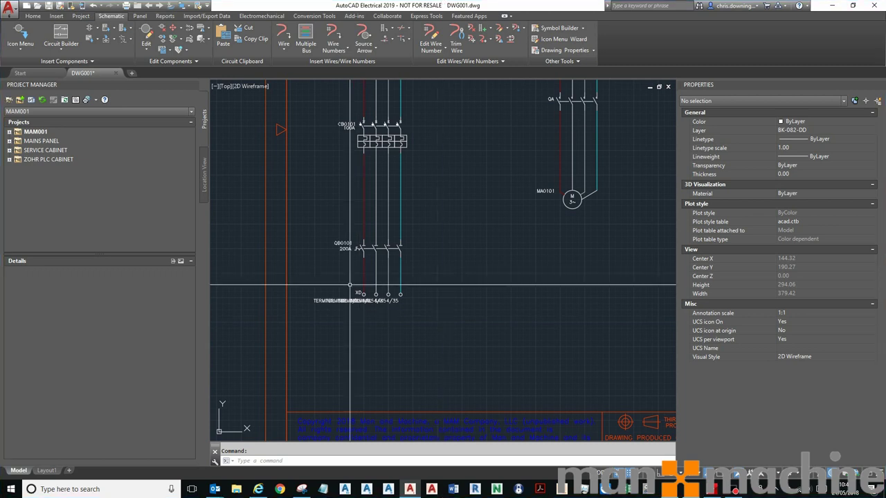
# - Window the four XD terminals and make all their description attributes invisible
pyautogui.click(188, 51)
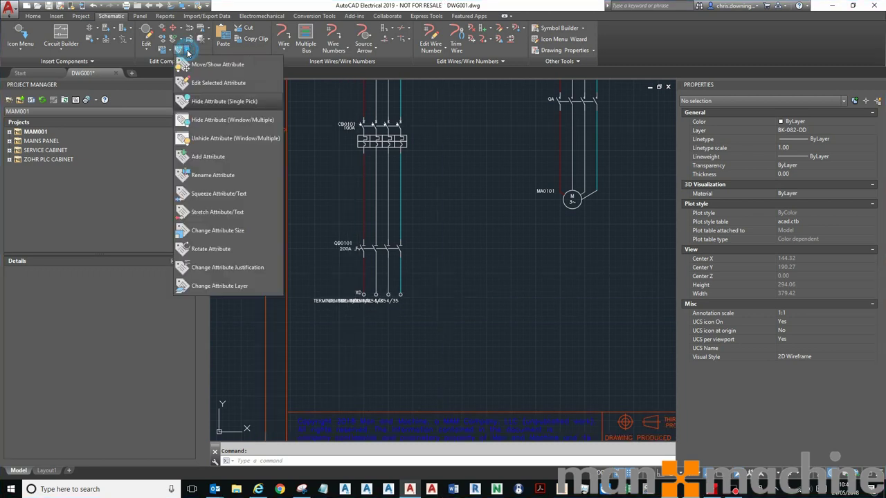
pyautogui.click(232, 120)
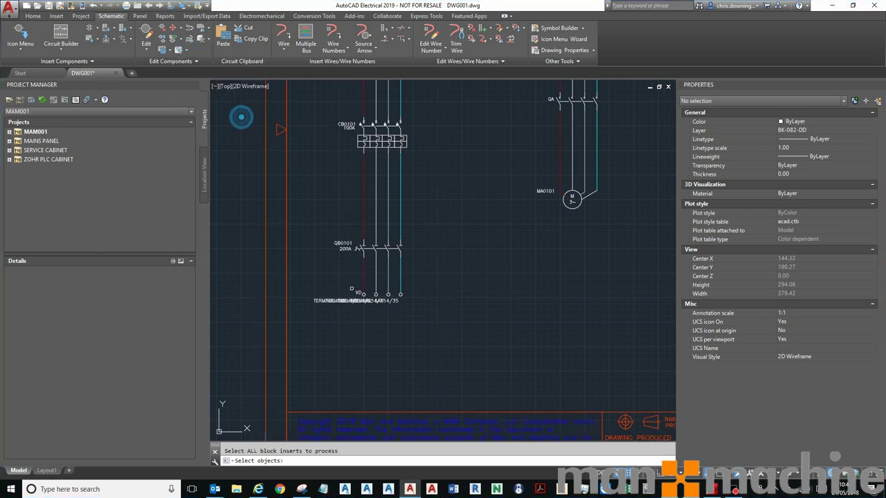
pyautogui.click(295, 282)
pyautogui.click(451, 305)
pyautogui.press('Return')
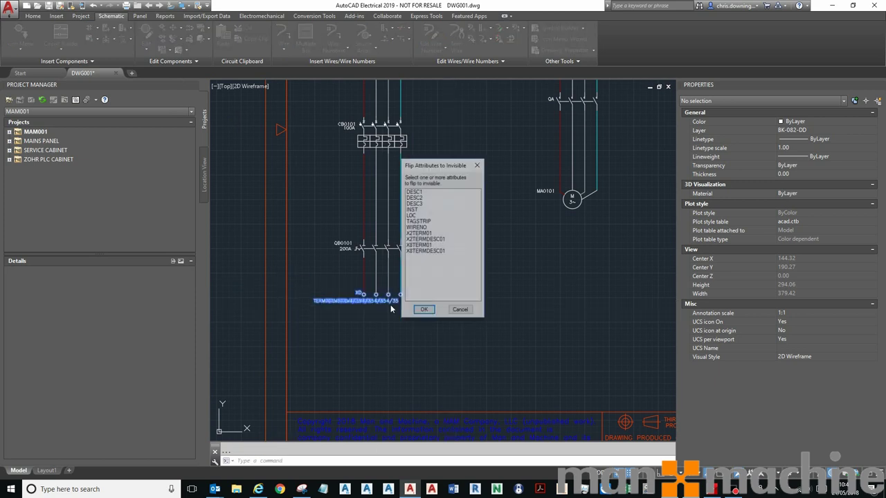
pyautogui.moveTo(415, 192); pyautogui.dragTo(423, 300)
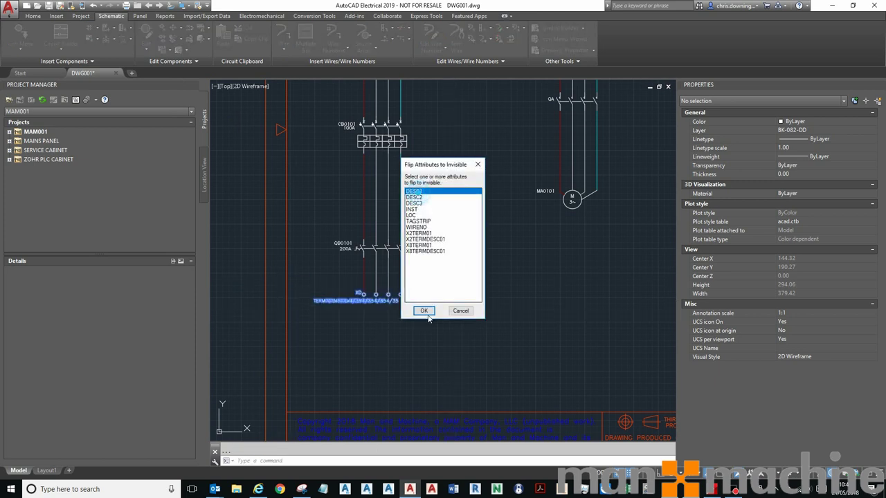
pyautogui.click(424, 310)
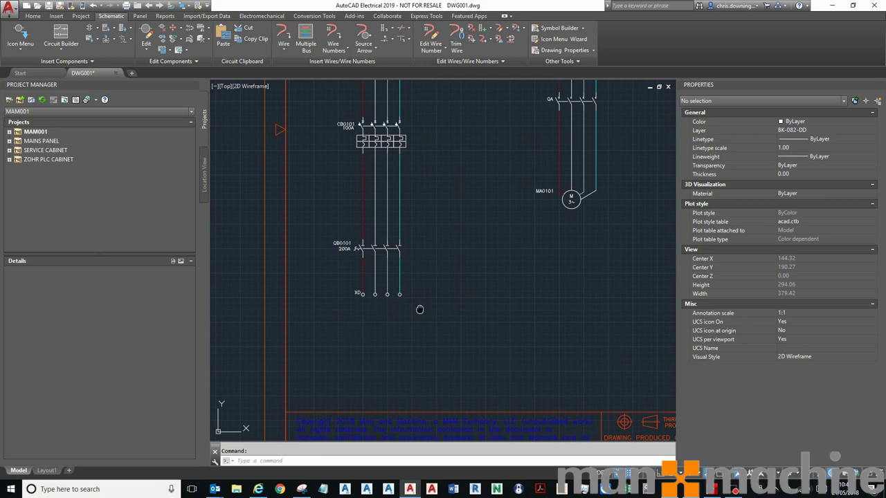
pyautogui.scroll(-5, 419, 307)
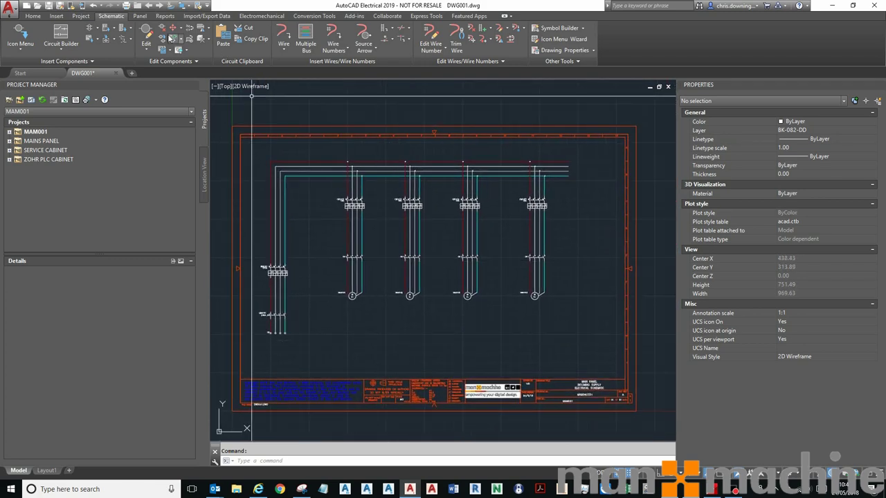
# - Copy the XD terminal across the other three motor circuits in one fence pass, keeping all copies
pyautogui.click(104, 29)
pyautogui.click(135, 61)
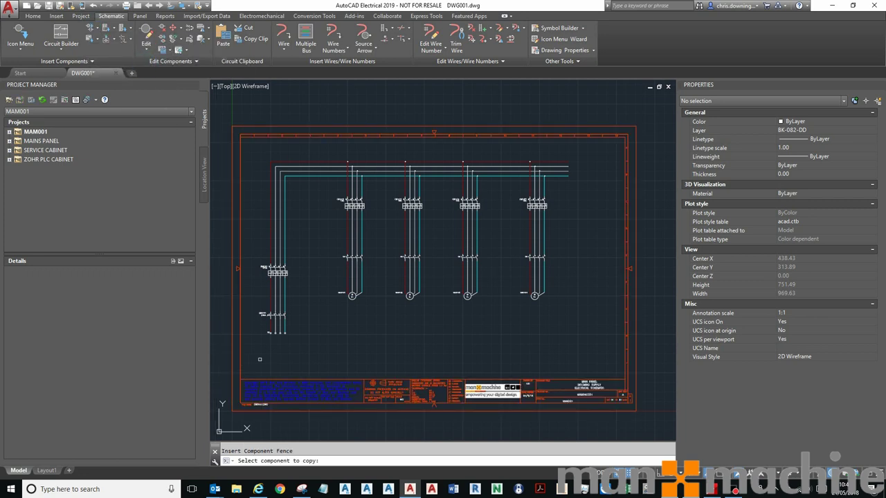
pyautogui.click(269, 333)
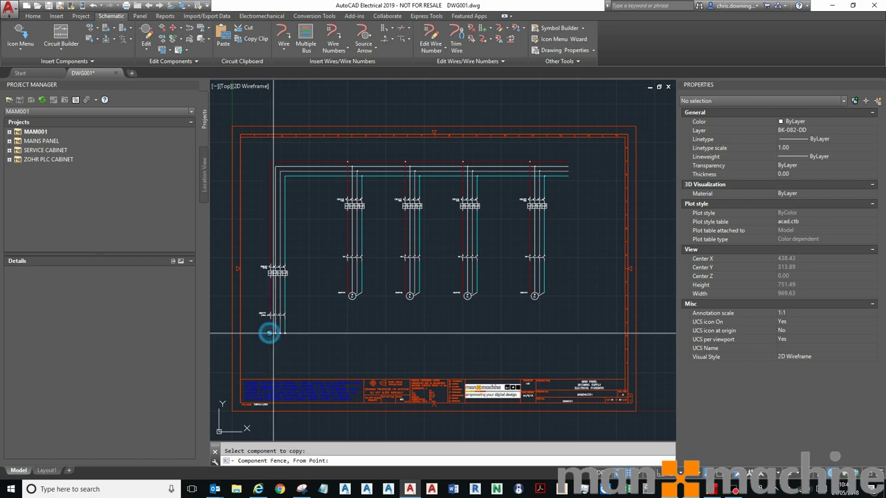
pyautogui.scroll(2, 325, 280)
pyautogui.click(336, 278)
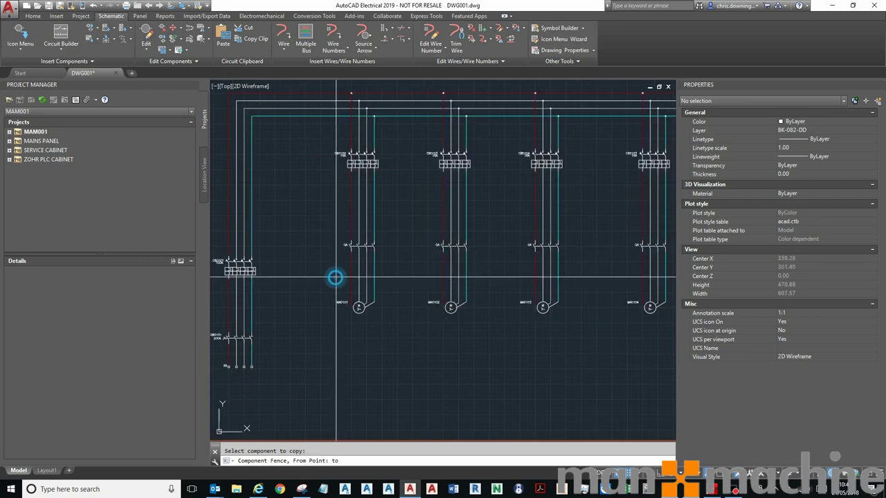
pyautogui.scroll(-4, 475, 282)
pyautogui.scroll(4, 484, 281)
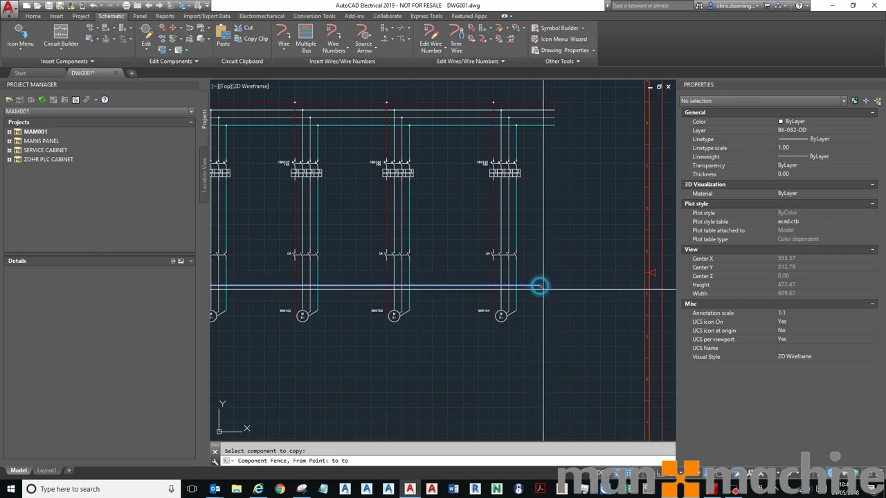
pyautogui.click(538, 286)
pyautogui.scroll(-2, 599, 348)
pyautogui.press('Return')
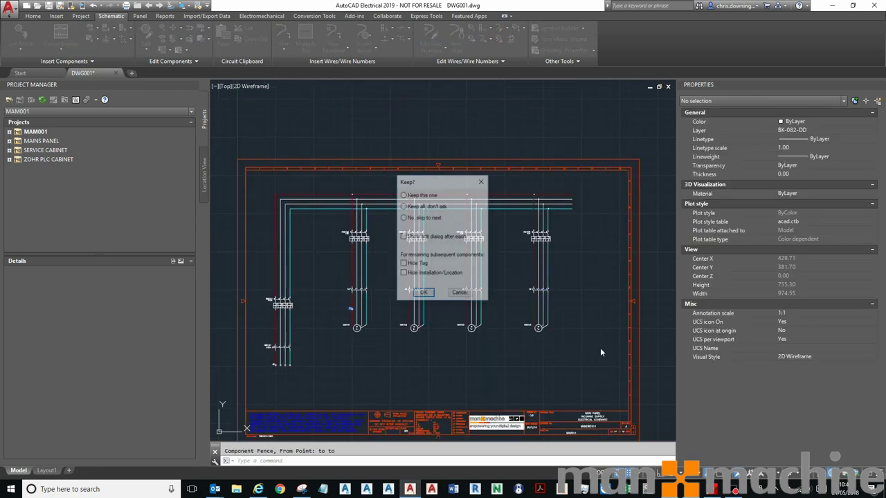
pyautogui.click(442, 206)
pyautogui.click(445, 237)
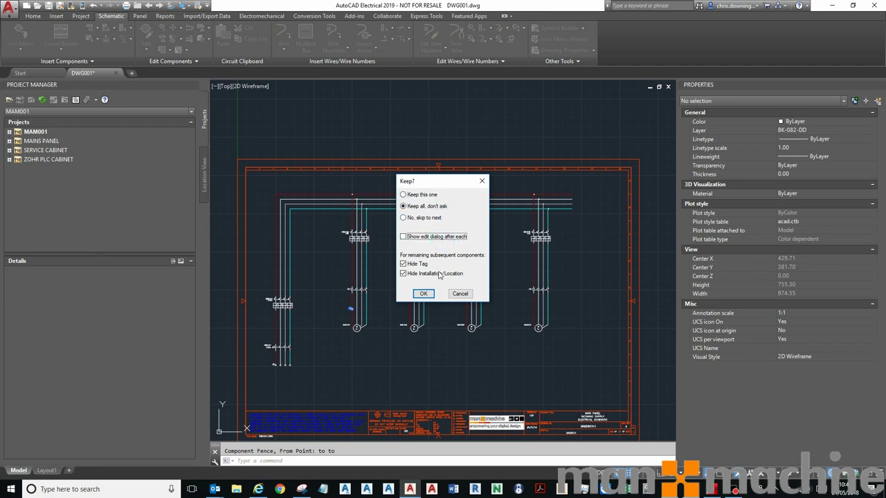
pyautogui.click(425, 293)
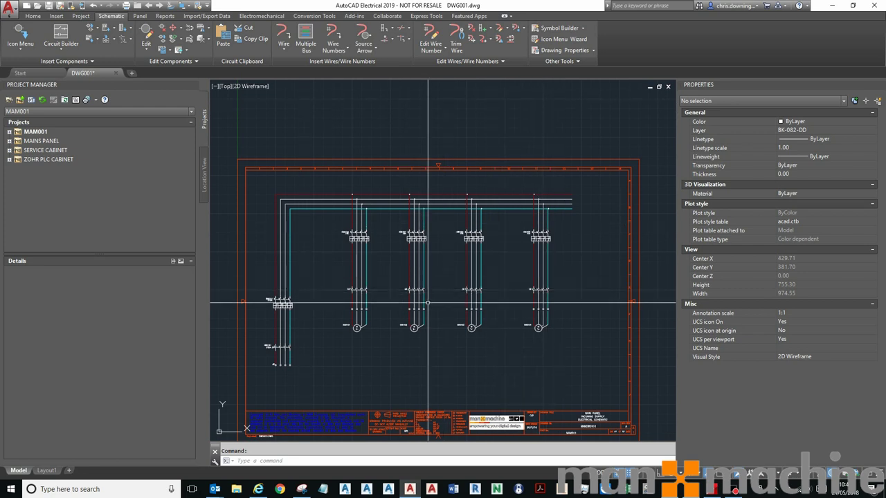
# - Convert the motor-row wires below the terminals to the EXTERNAL wire type
pyautogui.rightClick(353, 322)
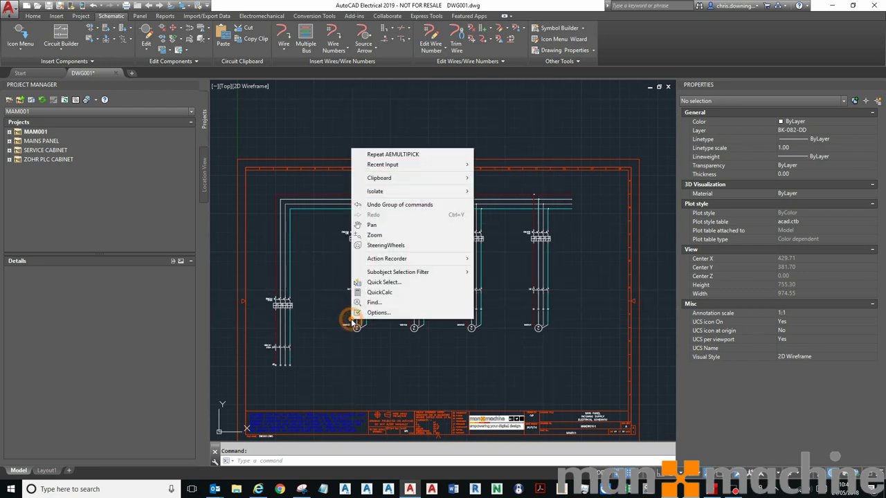
pyautogui.click(316, 302)
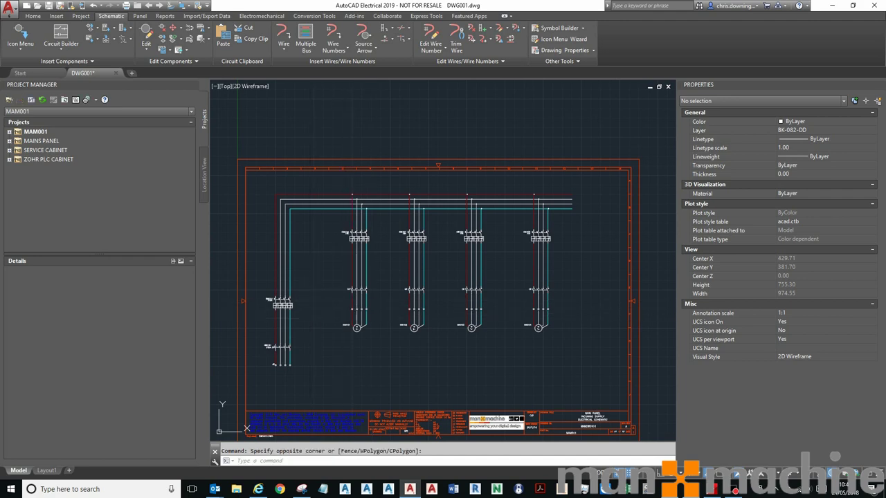
pyautogui.rightClick(350, 317)
pyautogui.click(376, 284)
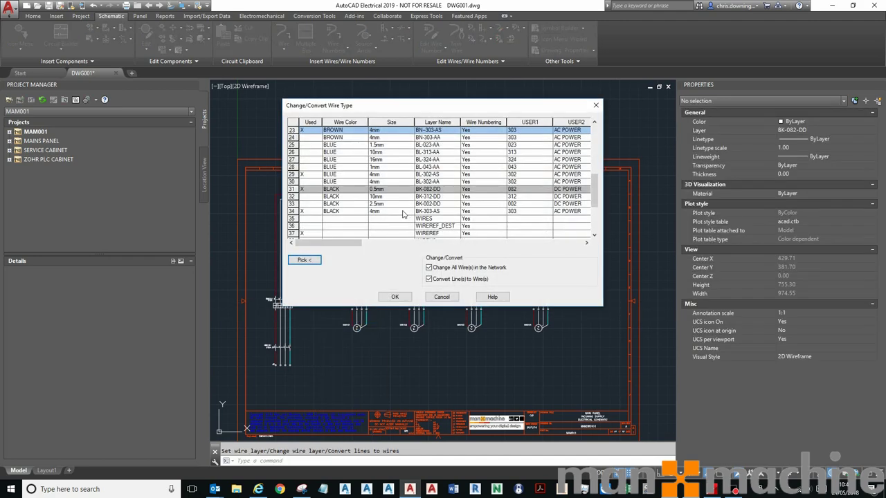
pyautogui.scroll(-4, 436, 186)
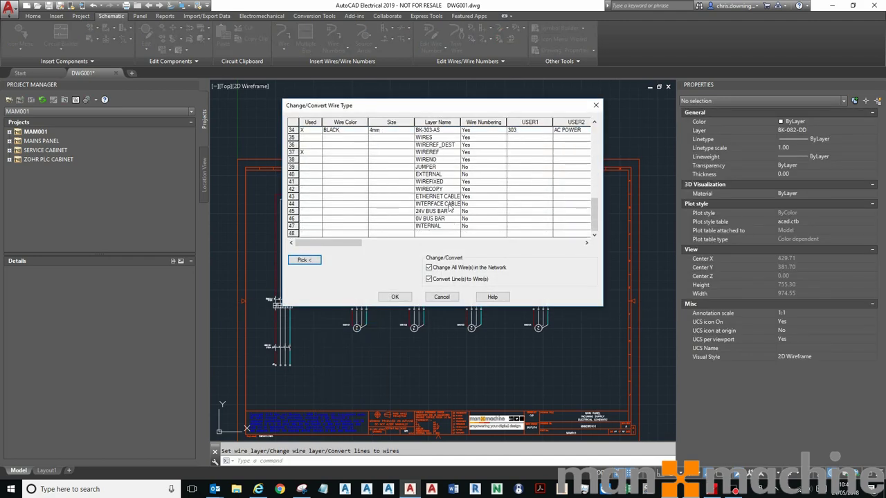
pyautogui.click(424, 174)
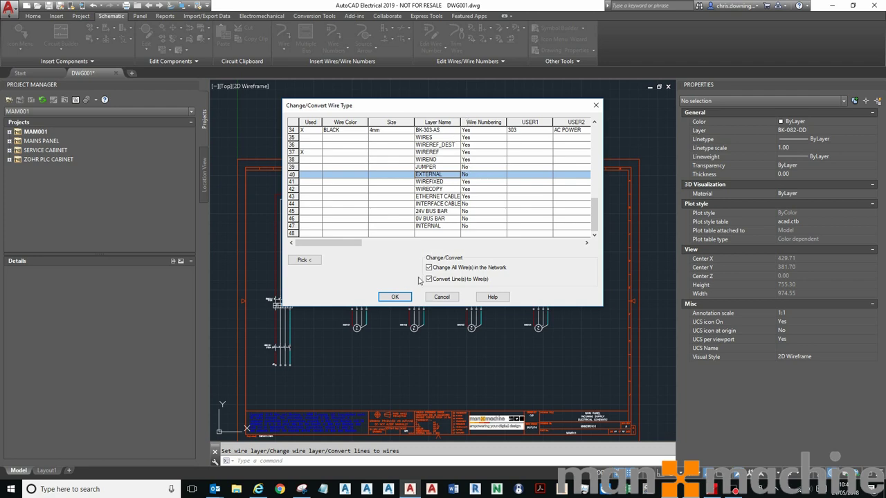
pyautogui.click(394, 296)
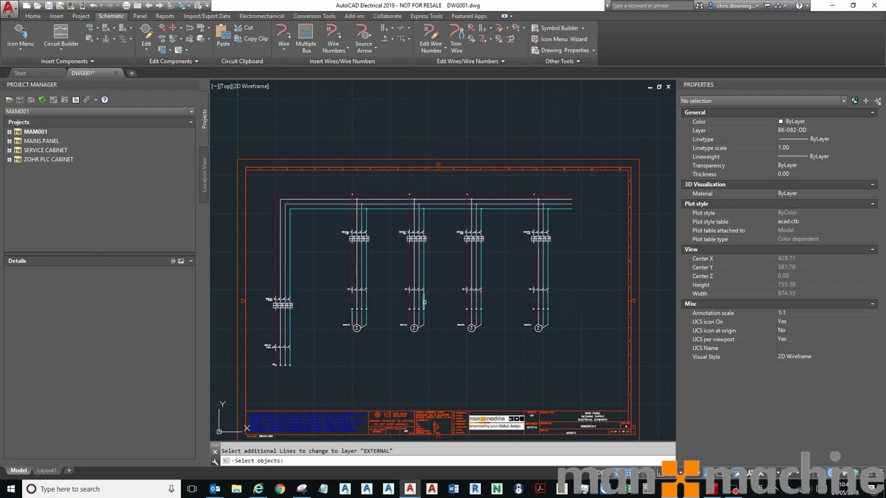
pyautogui.click(267, 306)
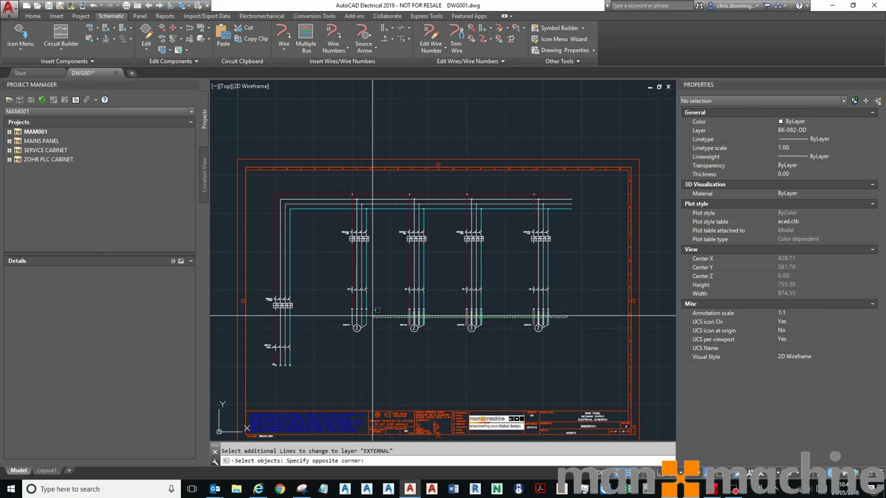
pyautogui.click(336, 312)
pyautogui.press('Return')
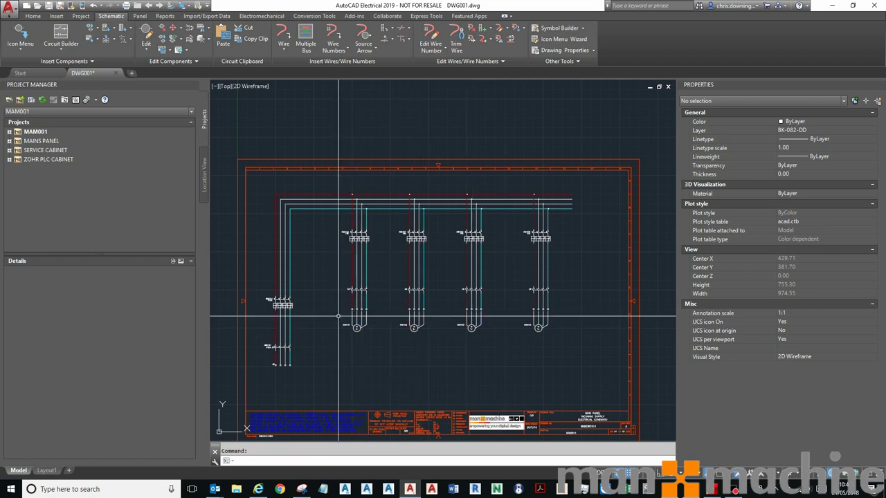
pyautogui.scroll(6, 325, 300)
pyautogui.scroll(-5, 346, 273)
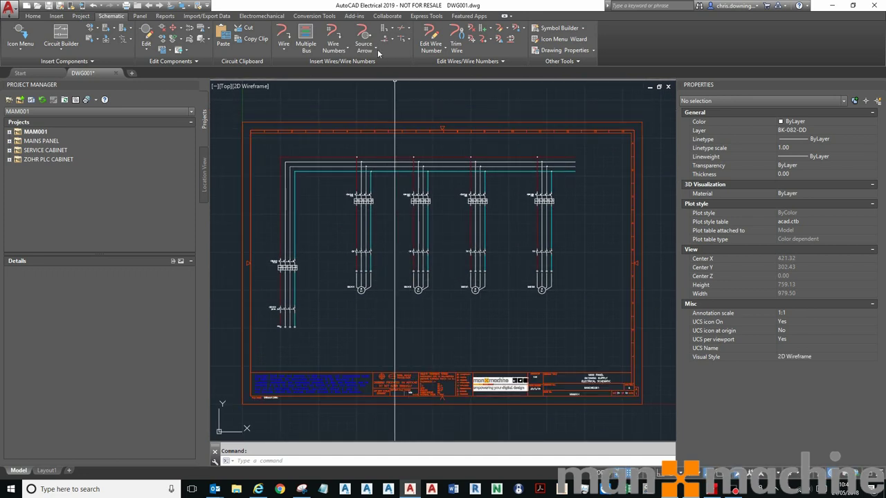
# - Place source arrow SIG000 on the top wire end with its matching destination arrow and wire layer
pyautogui.click(363, 35)
pyautogui.scroll(3, 575, 166)
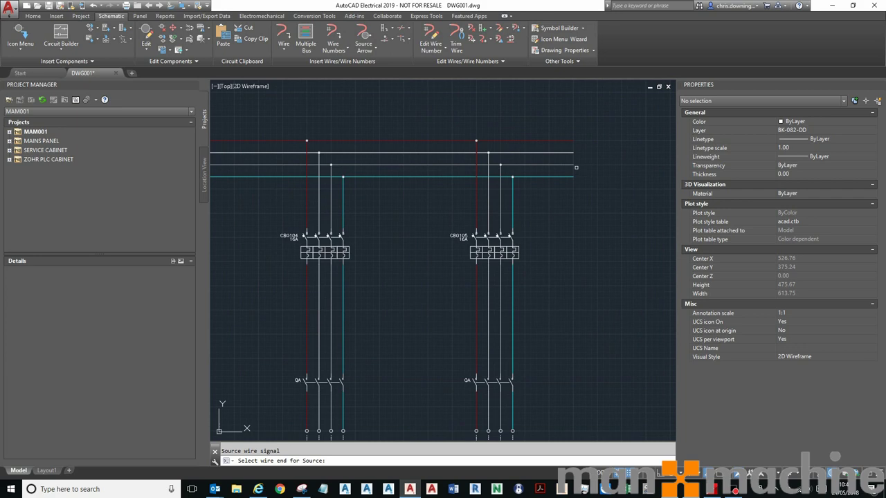
pyautogui.click(573, 143)
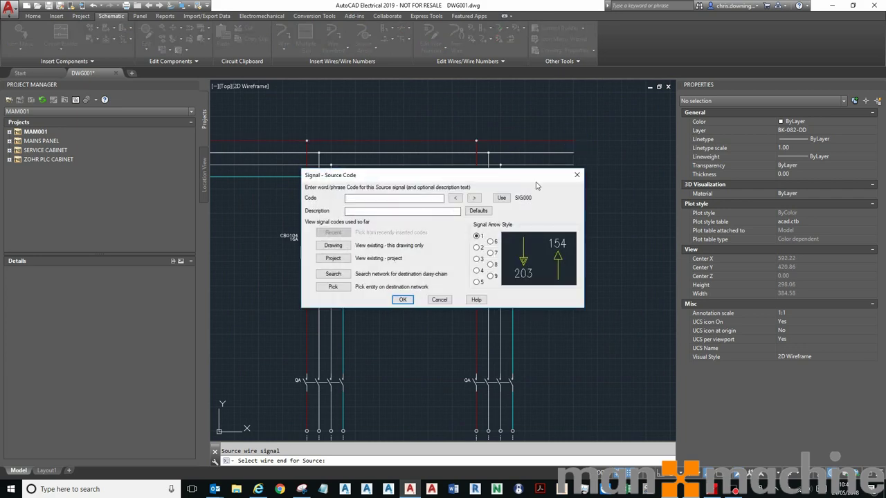
pyautogui.click(501, 197)
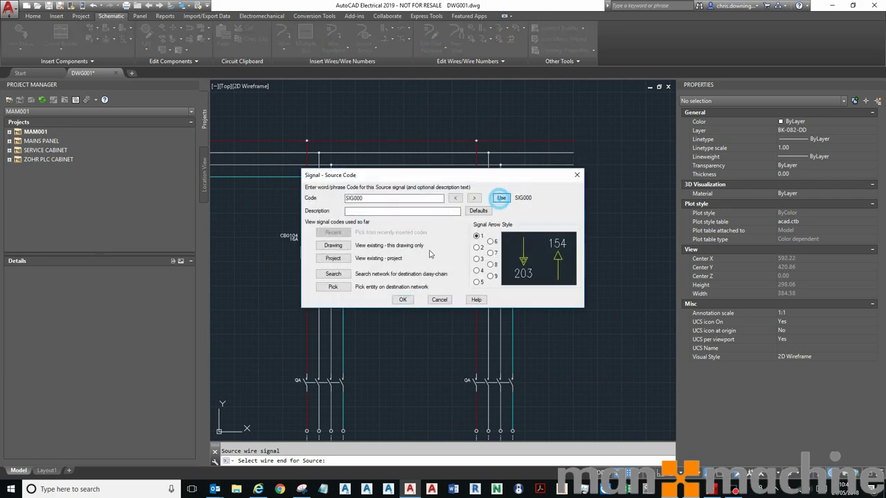
pyautogui.click(402, 299)
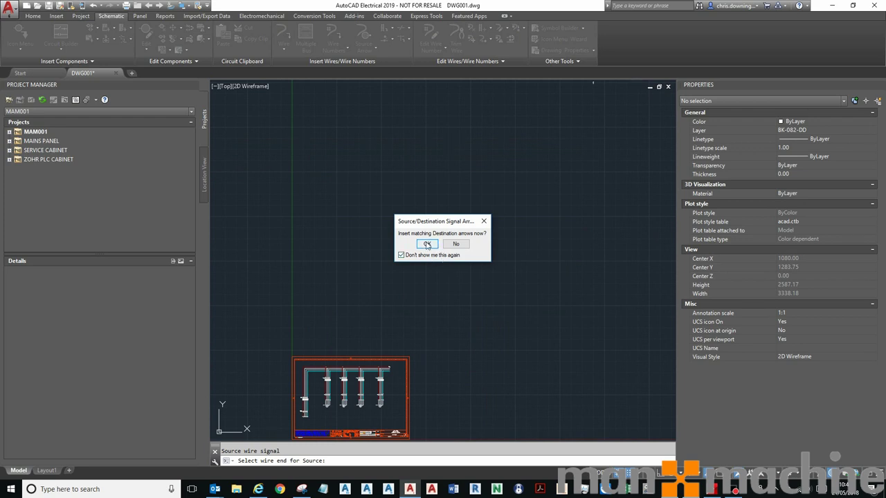
pyautogui.click(426, 245)
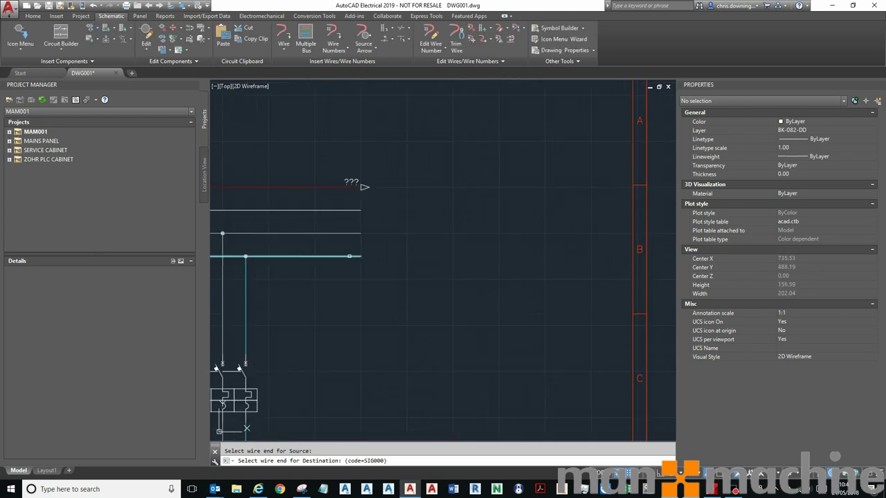
pyautogui.click(423, 198)
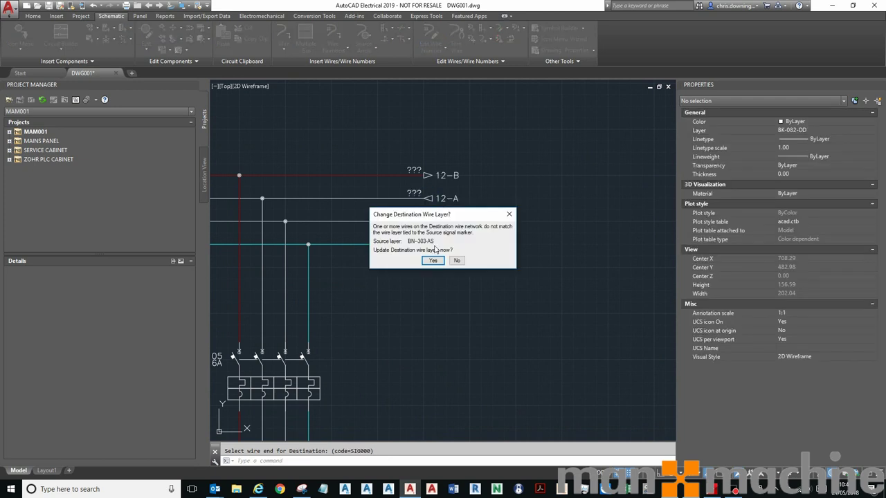
pyautogui.click(454, 261)
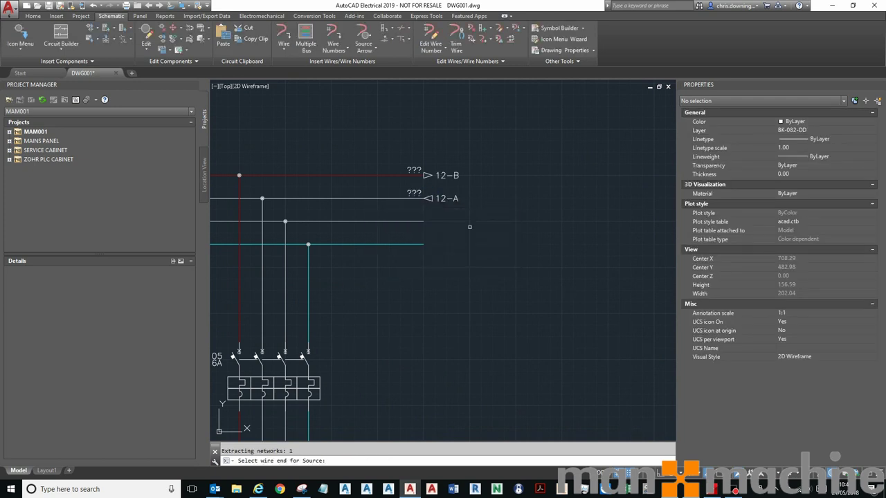
# - Delete the 12-A destination arrow and update the remaining 12-B arrow's reference
pyautogui.rightClick(450, 198)
pyautogui.click(464, 188)
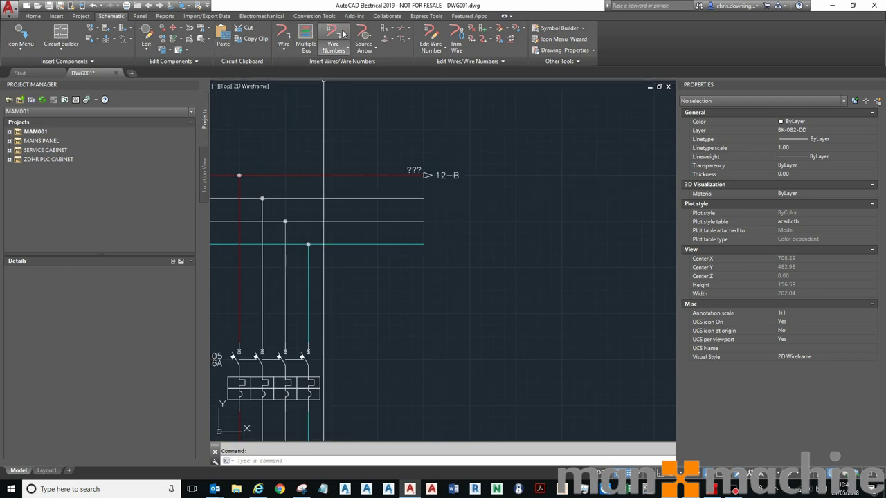
pyautogui.rightClick(429, 173)
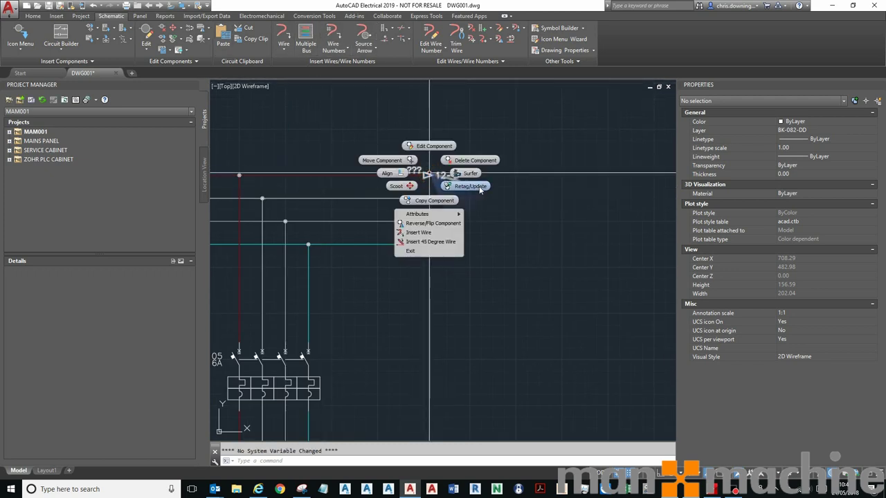
pyautogui.click(469, 185)
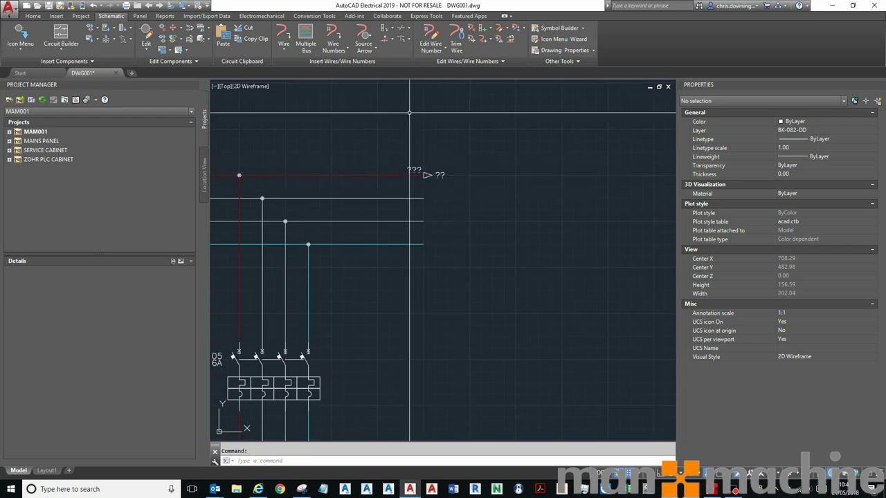
# - Add source signal arrows SIG001, SIG002 and SIG003 on the next three wire ends
pyautogui.click(364, 38)
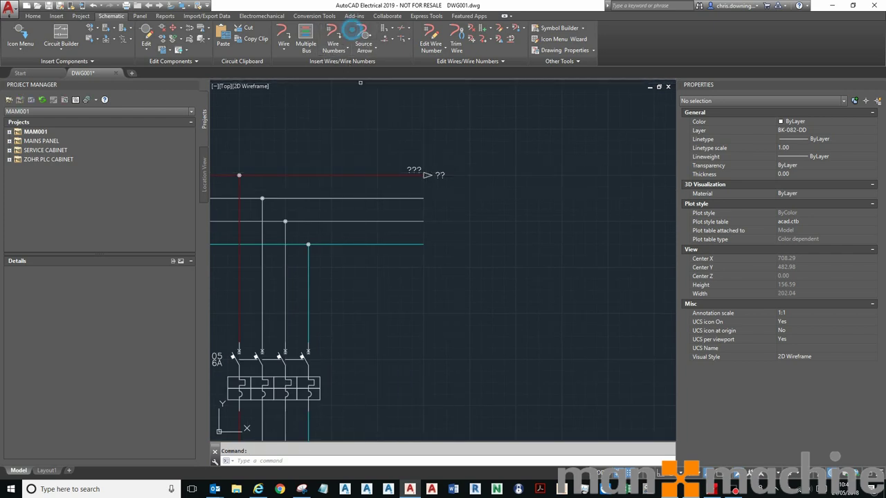
pyautogui.click(424, 197)
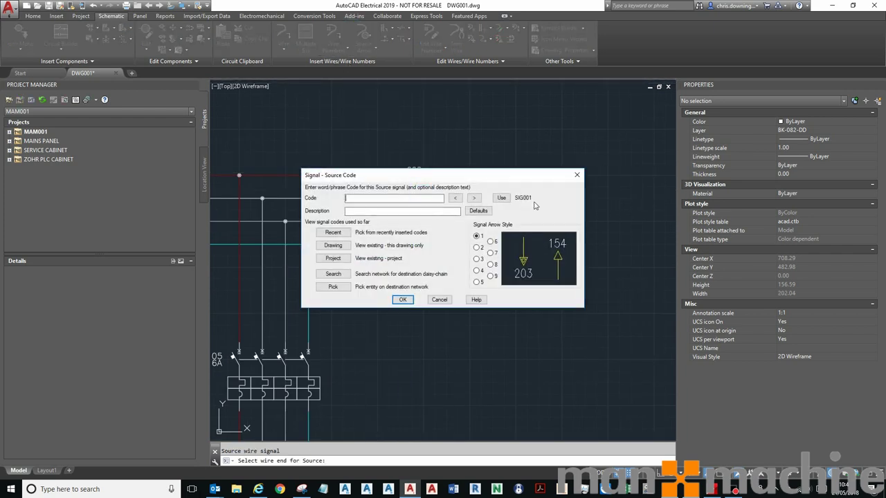
pyautogui.click(501, 199)
pyautogui.click(402, 300)
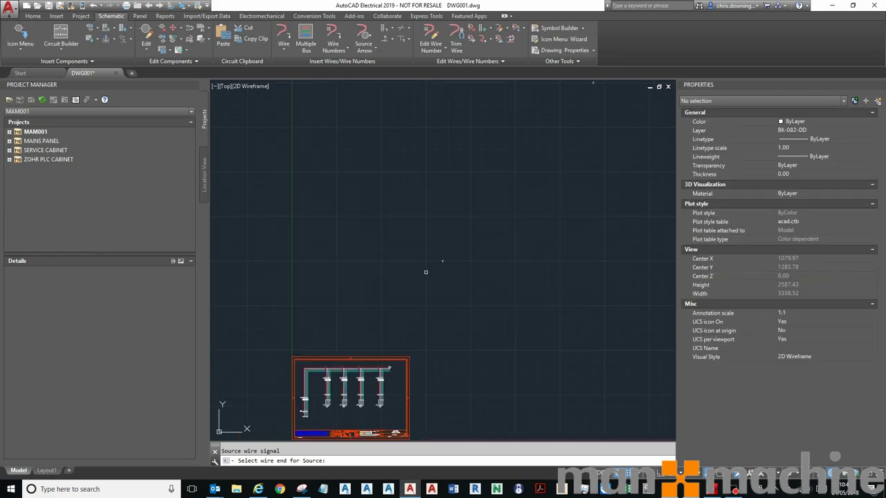
pyautogui.scroll(5, 421, 364)
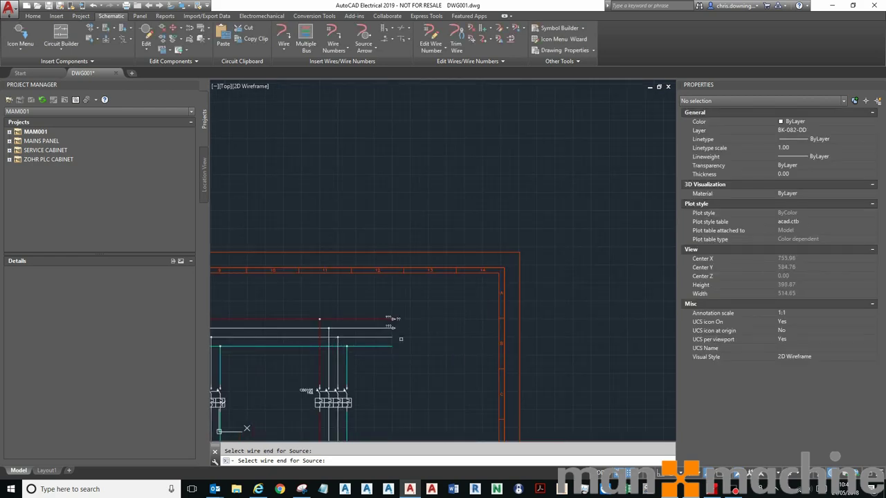
pyautogui.scroll(-4, 401, 339)
pyautogui.scroll(4, 411, 294)
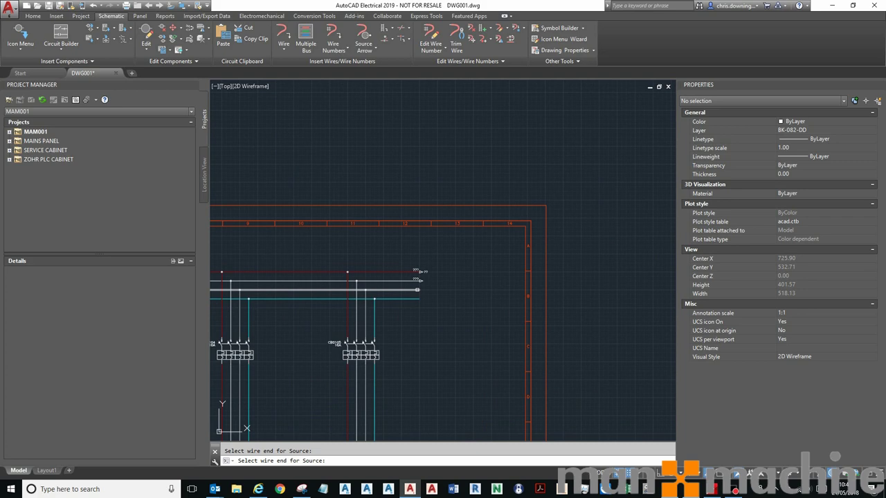
pyautogui.click(418, 290)
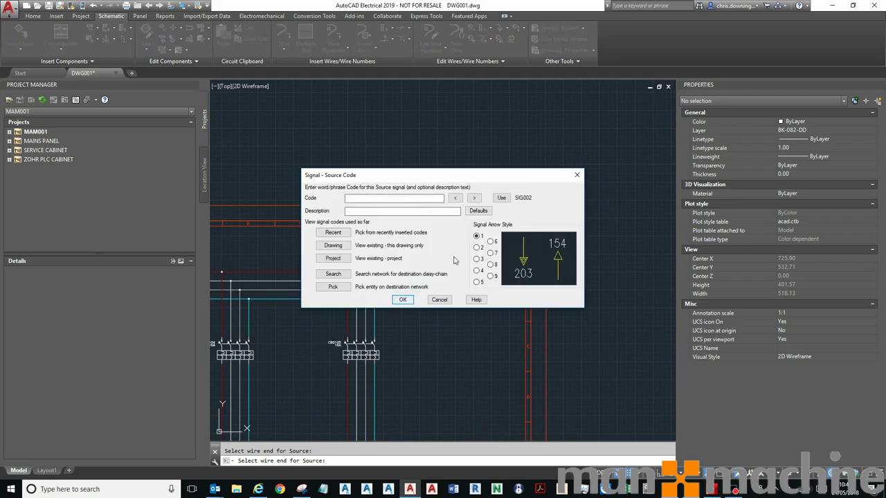
pyautogui.click(501, 198)
pyautogui.click(402, 300)
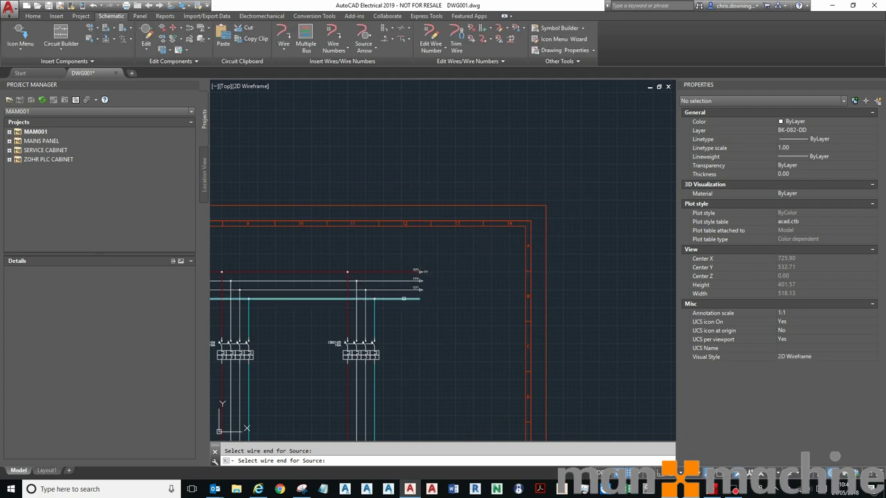
pyautogui.click(419, 299)
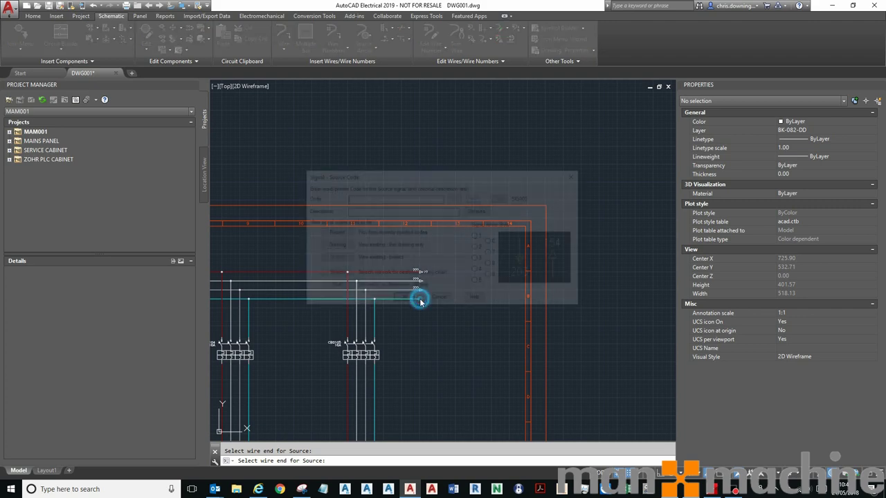
pyautogui.click(501, 198)
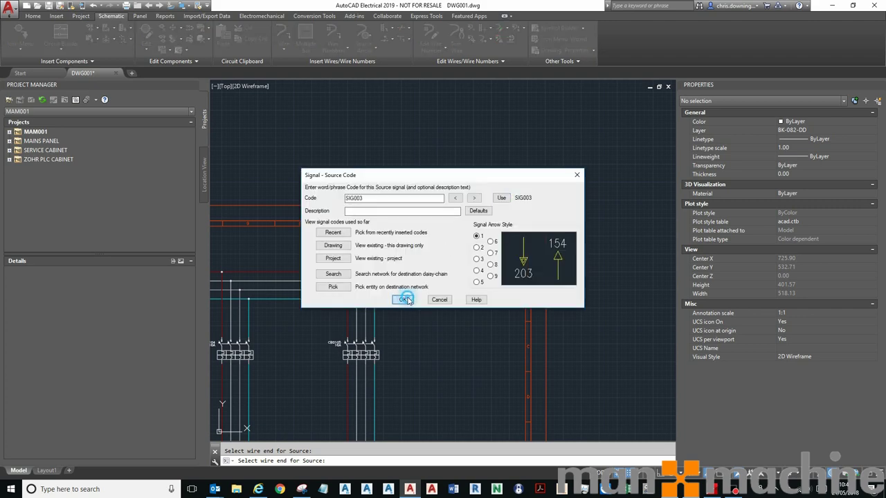
pyautogui.click(402, 300)
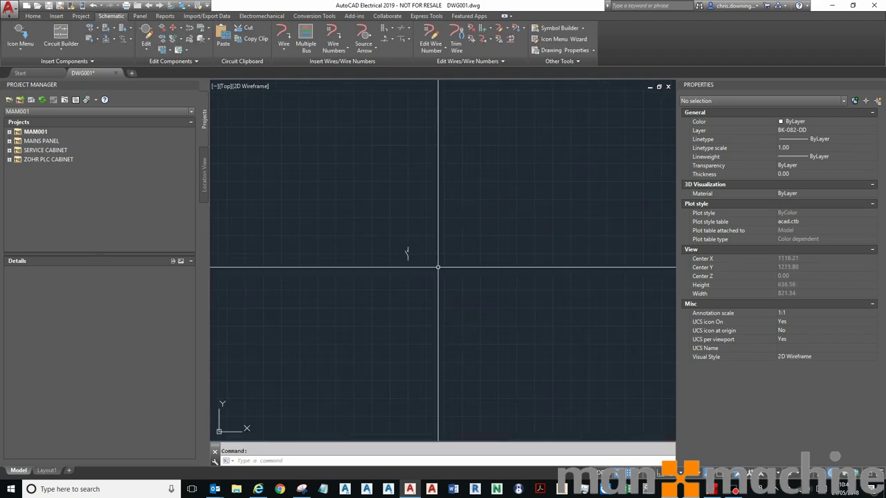
# - Crossing-window select the two stray points outside the sheet for deletion
pyautogui.scroll(-2, 425, 267)
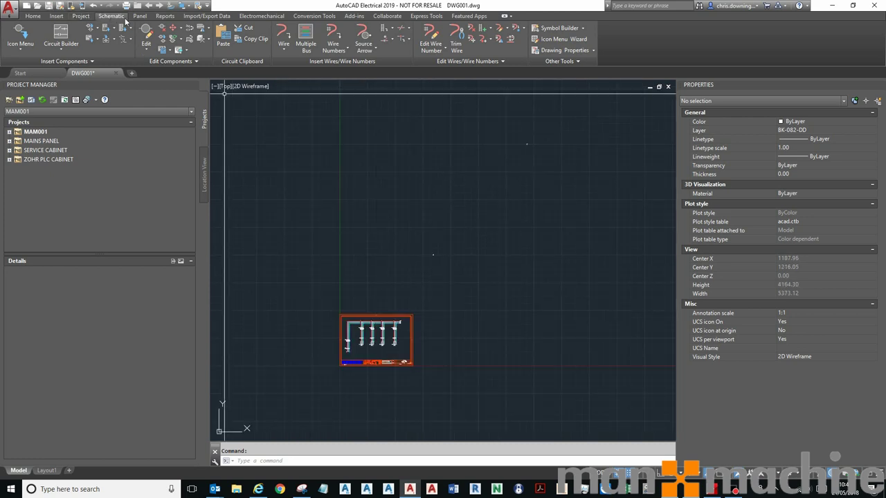
pyautogui.click(162, 29)
pyautogui.click(554, 122)
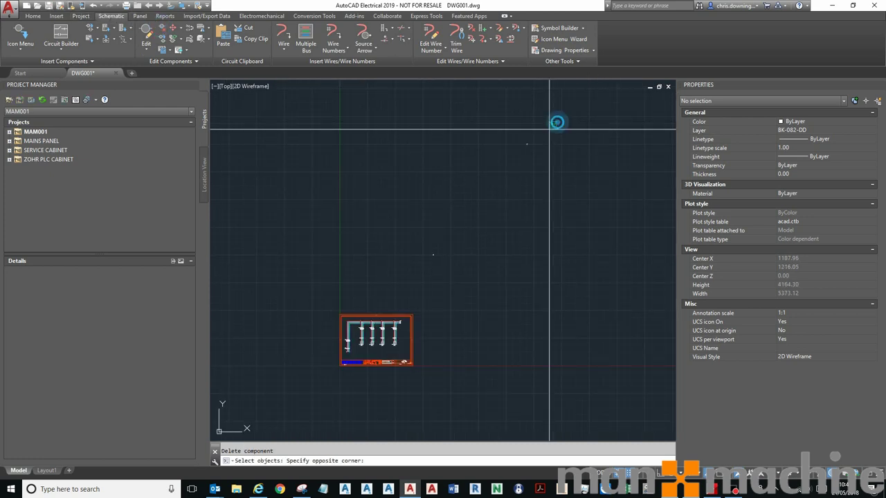
pyautogui.click(337, 288)
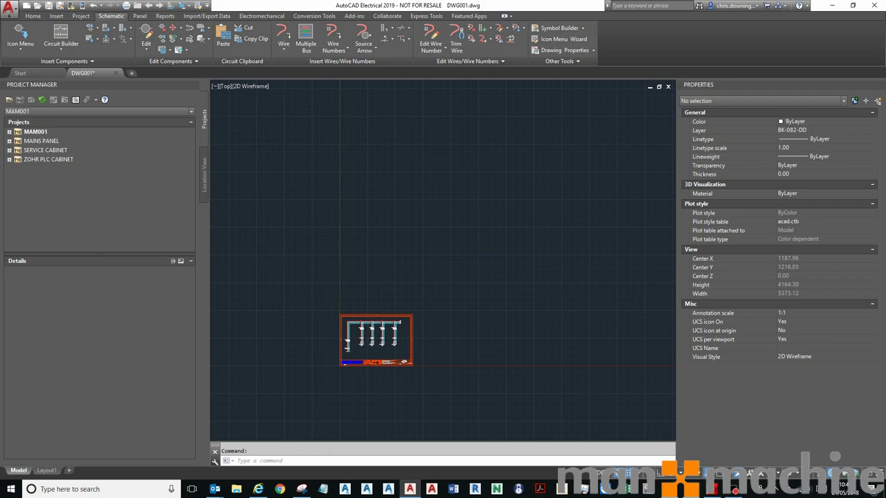
# - Finish erasing the stray points, fit the whole schematic in view, and save DWG001
pyautogui.press('Return')
pyautogui.middleClick(311, 295)
pyautogui.middleClick(312, 295)
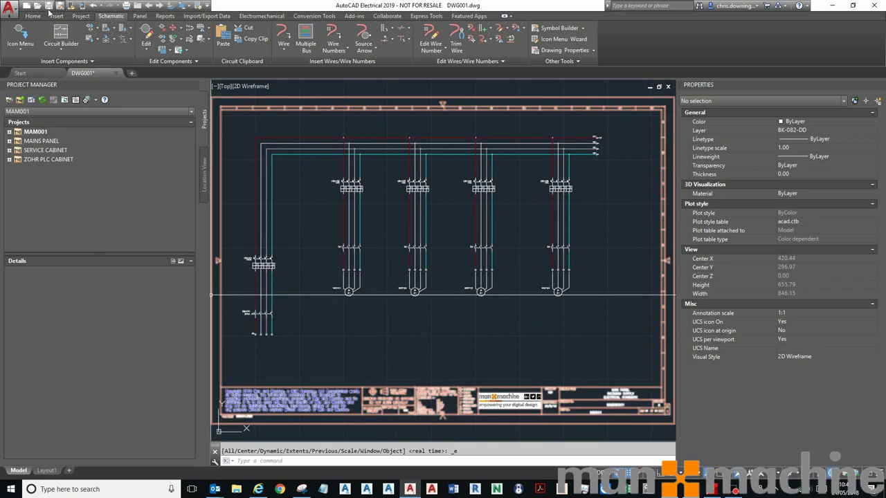
pyautogui.click(49, 6)
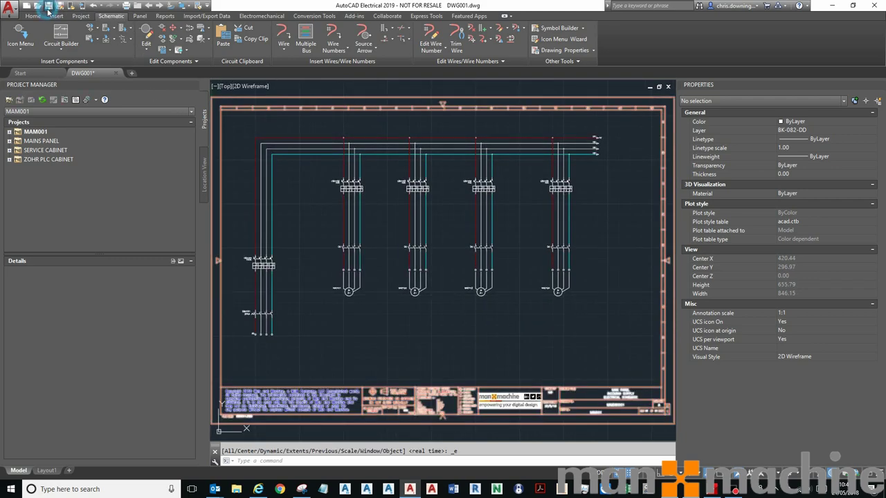
# - Add DWG002 to MAM001: MAIN PANEL / CONTROL CIRCUIT / ELECTRICAL SCHEMATIC, sheet 02, project defaults
pyautogui.click(9, 132)
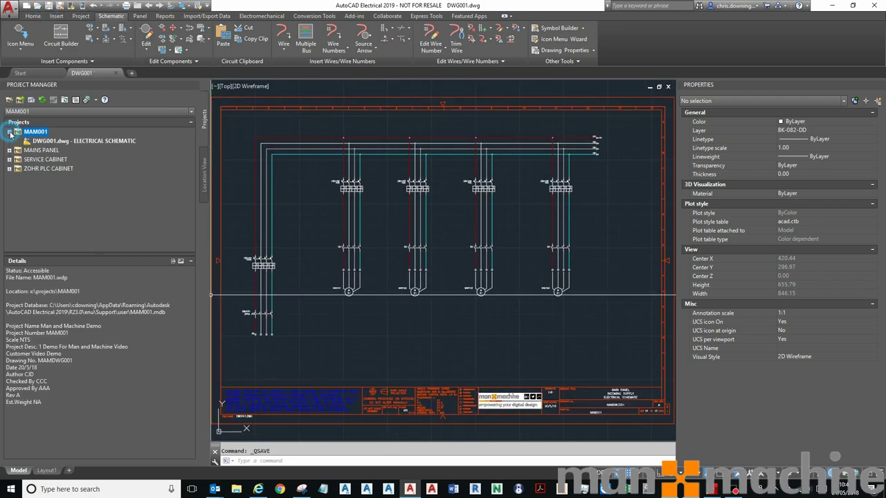
pyautogui.click(31, 99)
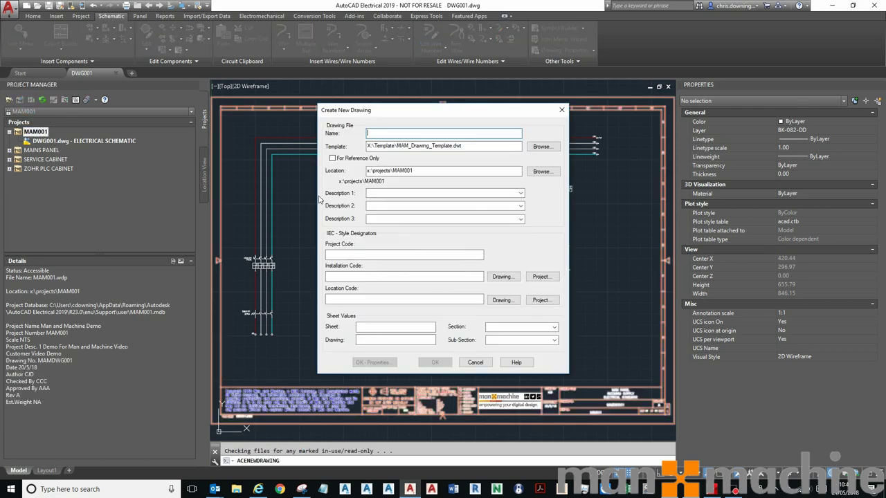
pyautogui.write('DWG002')
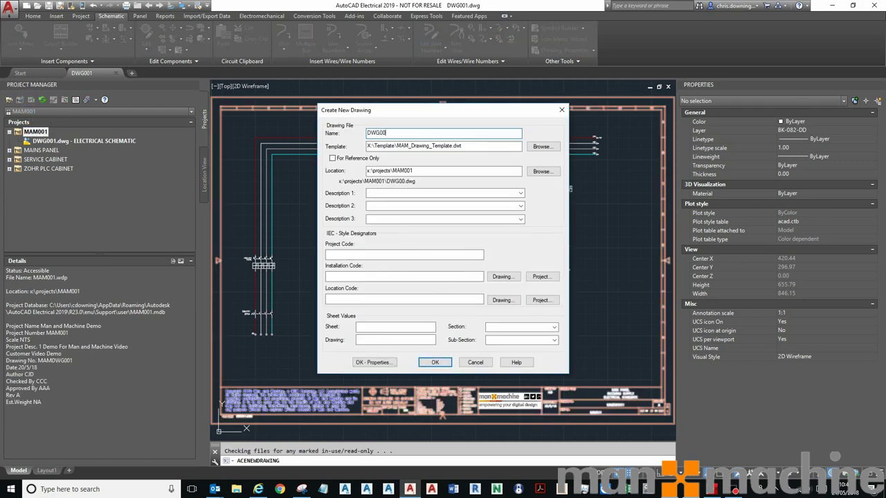
pyautogui.click(520, 193)
pyautogui.click(410, 213)
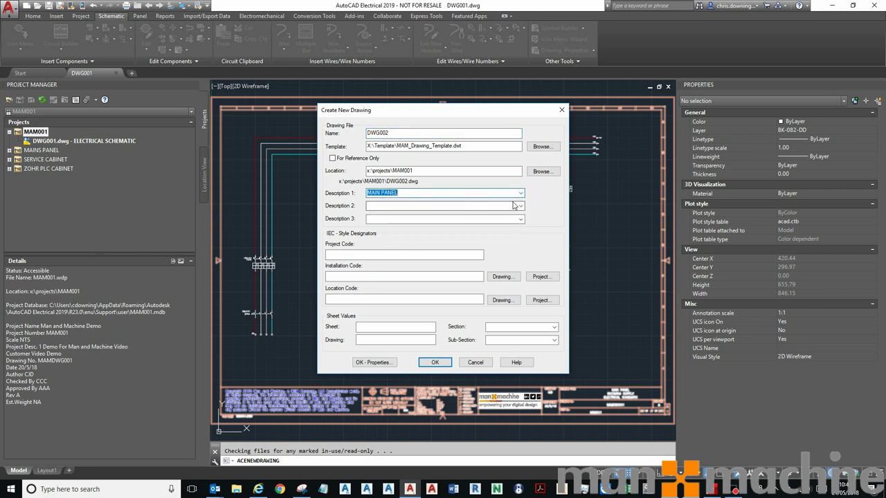
pyautogui.click(521, 205)
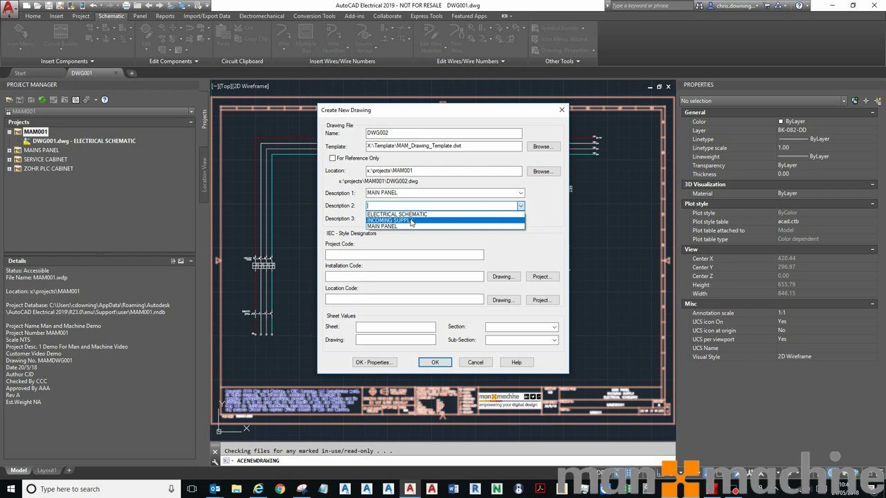
pyautogui.write('CONTROL CIRCUIT')
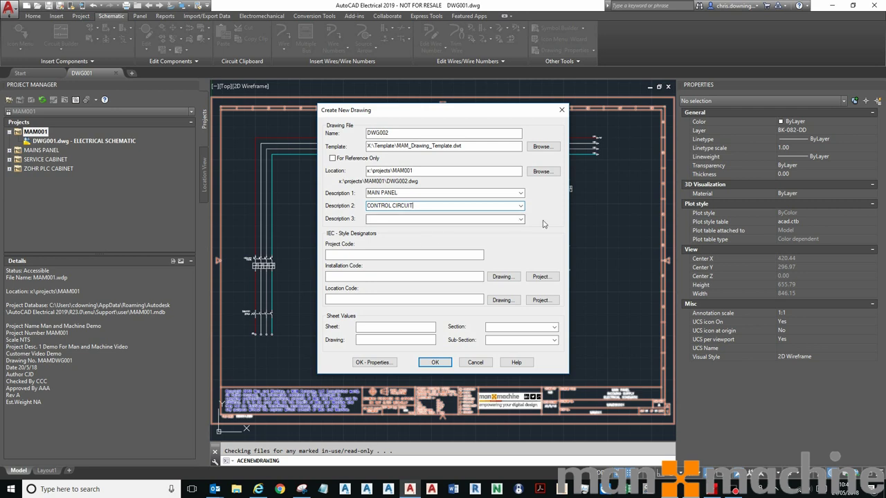
pyautogui.click(519, 219)
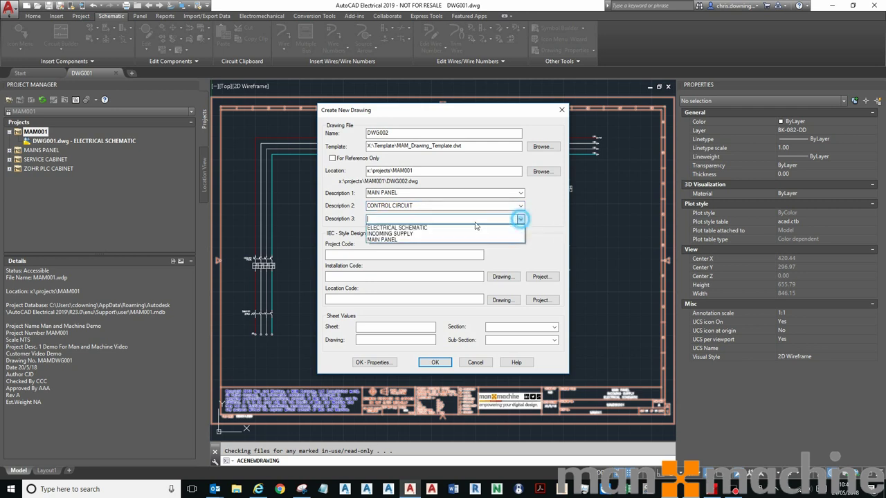
pyautogui.click(405, 228)
pyautogui.click(392, 327)
pyautogui.write('02')
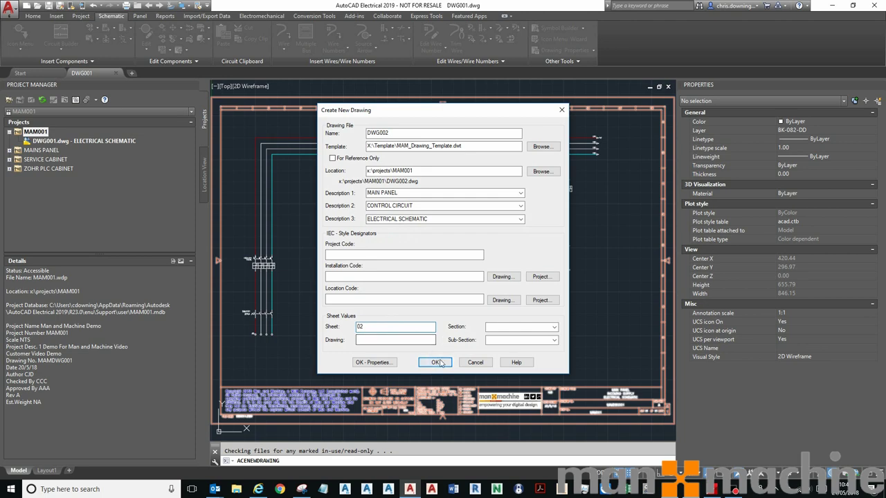
pyautogui.click(436, 362)
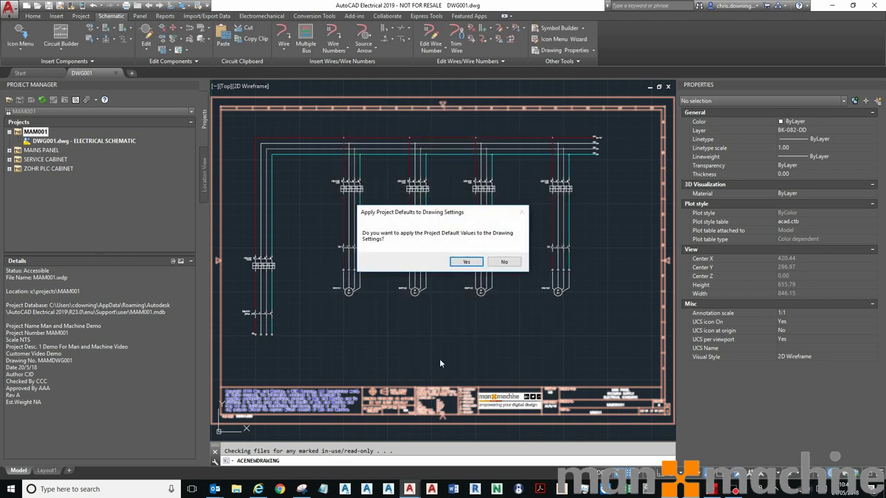
pyautogui.click(466, 261)
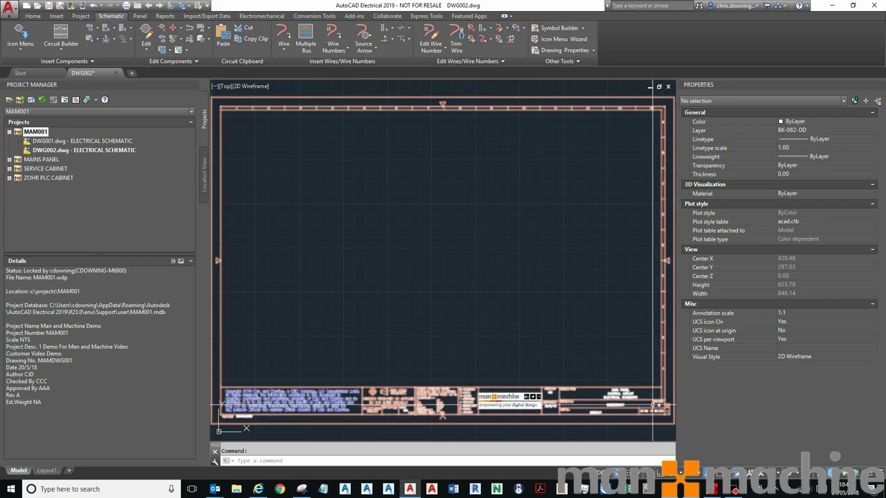
# - Draw a four-wire horizontal bus from the top-left of DWG002 to near the right border
pyautogui.scroll(4, 576, 403)
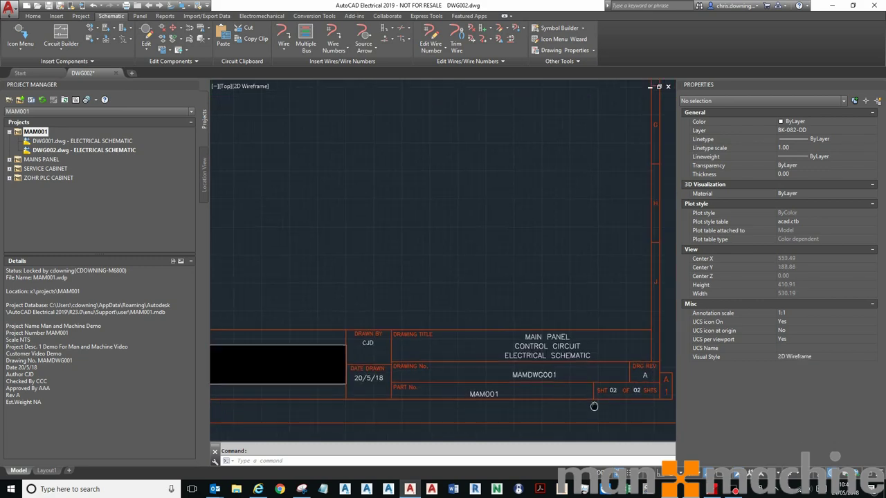
pyautogui.middleClick(485, 276)
pyautogui.middleClick(484, 277)
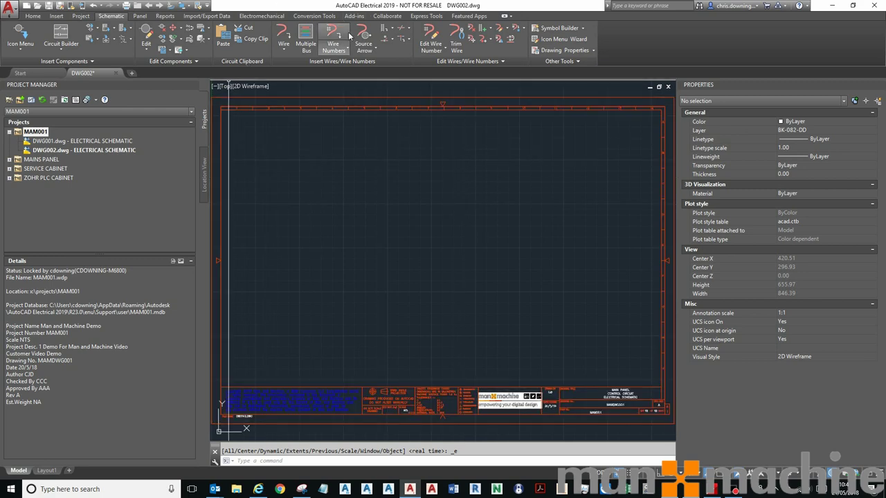
pyautogui.click(305, 39)
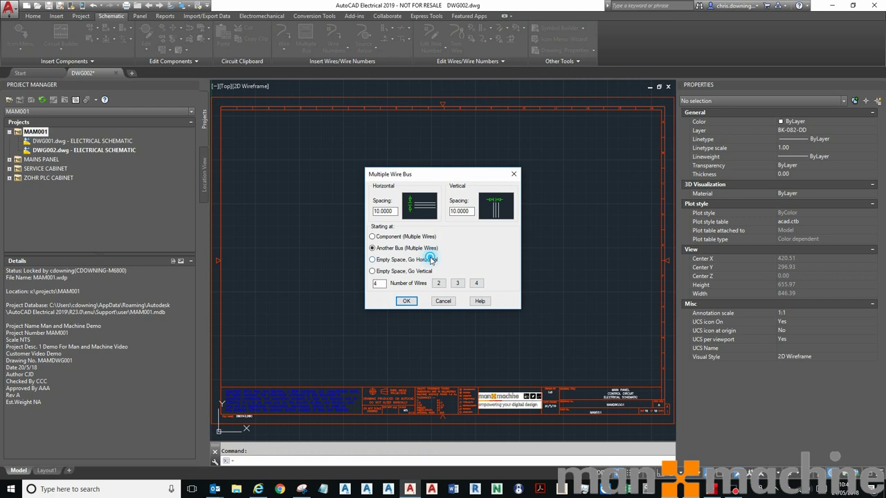
pyautogui.click(405, 302)
pyautogui.scroll(6, 257, 150)
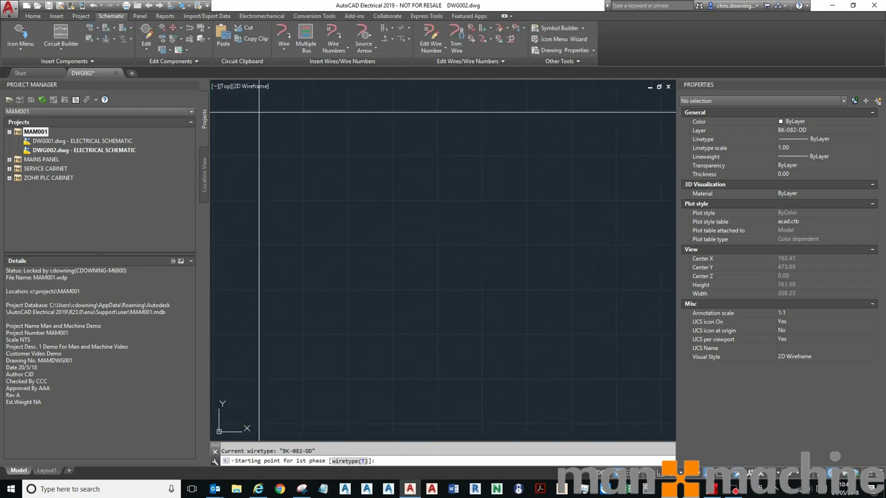
pyautogui.press('F9')
pyautogui.click(258, 103)
pyautogui.scroll(-6, 375, 129)
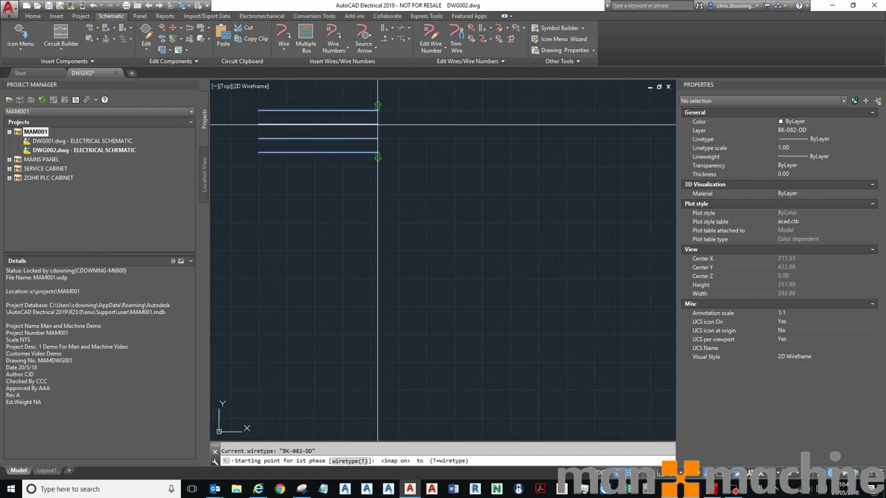
pyautogui.moveTo(505, 126)
pyautogui.mouseDown(button='middle')
pyautogui.moveTo(460, 148)
pyautogui.moveTo(435, 145)
pyautogui.mouseUp(button='middle')
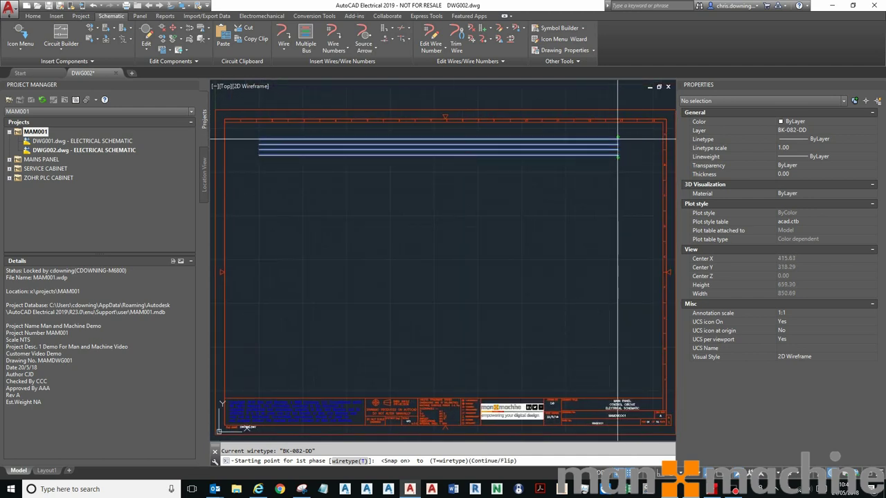
pyautogui.click(608, 145)
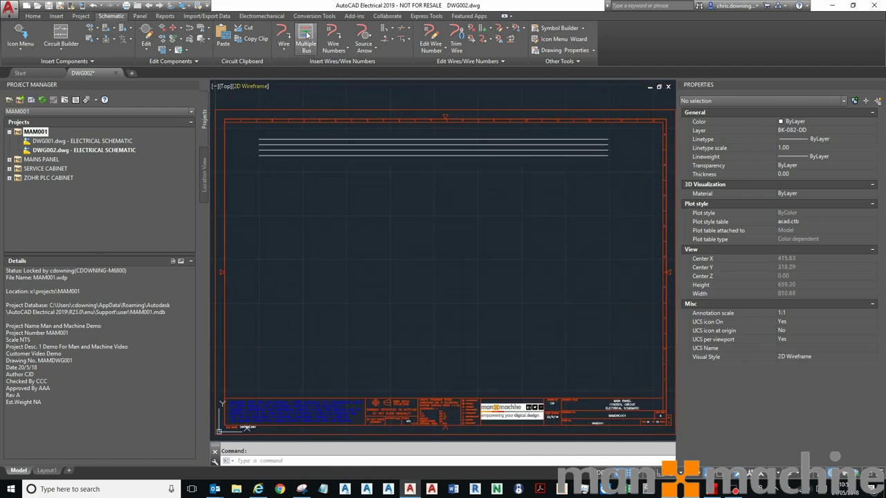
# - Choose the Destination Arrow signal option and zoom back to the whole sheet
pyautogui.click(377, 51)
pyautogui.click(386, 86)
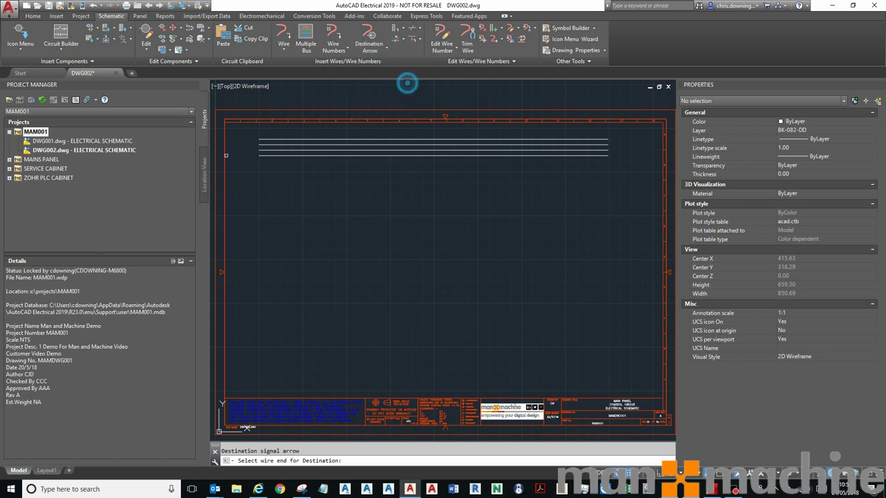
pyautogui.scroll(6, 243, 139)
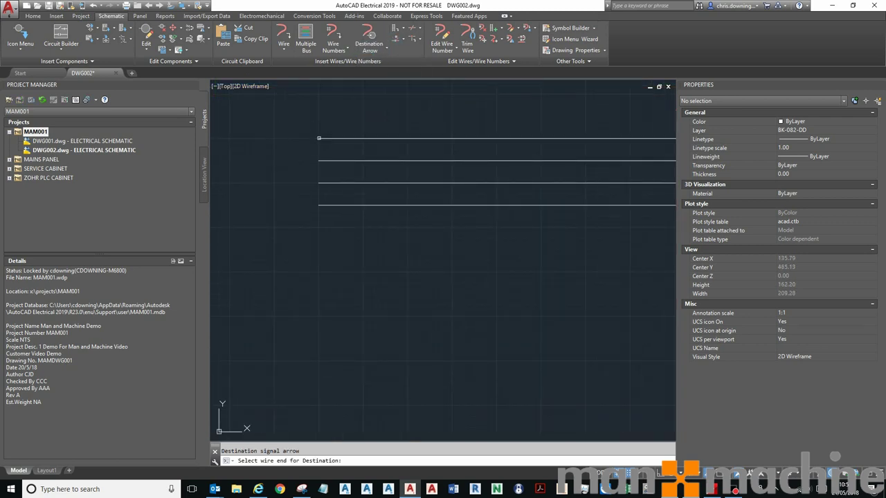
pyautogui.scroll(-2, 319, 138)
pyautogui.middleClick(479, 308)
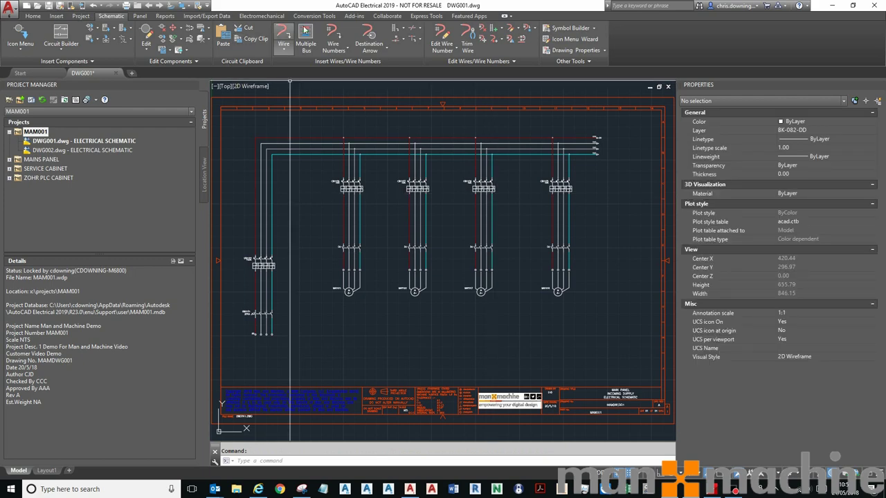
# - Tag all DWG001 wires drawing-wide with signal cross-referencing, then check numbers like 0157–0160
pyautogui.click(332, 30)
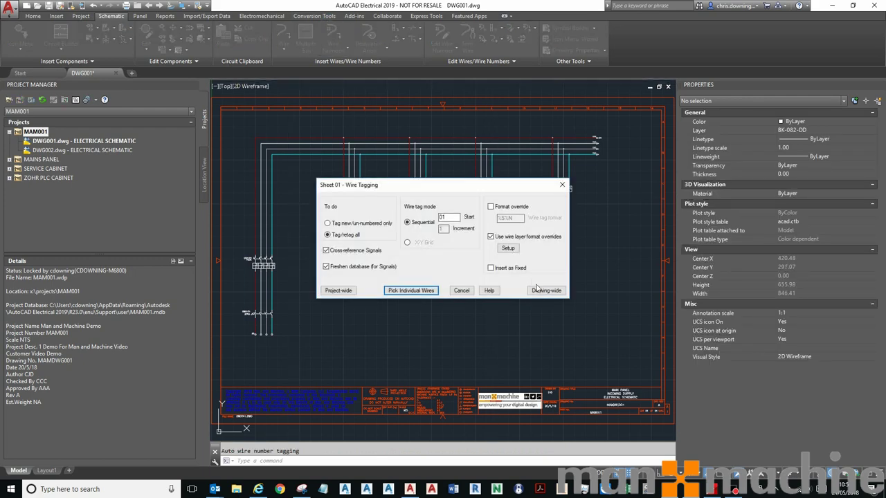
pyautogui.click(540, 292)
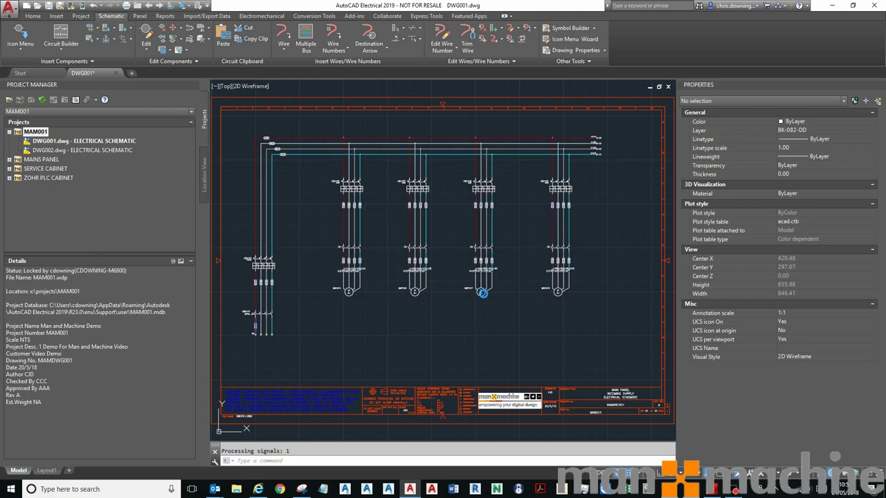
pyautogui.scroll(6, 297, 354)
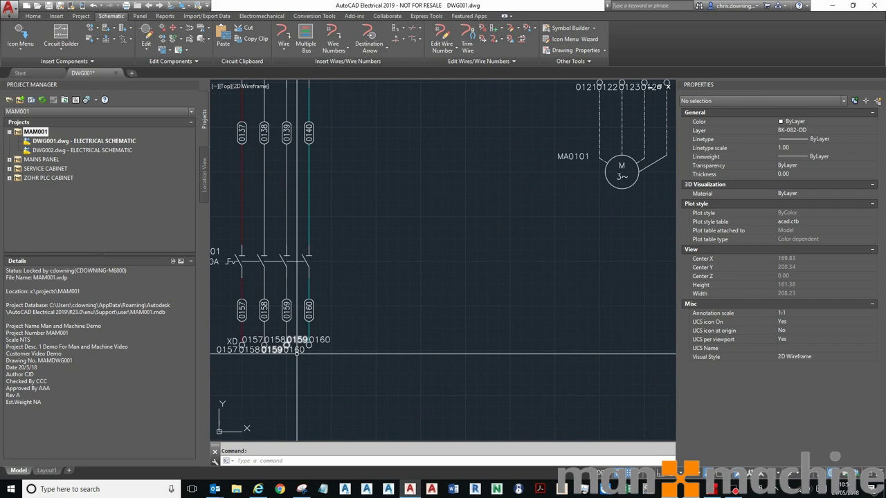
pyautogui.scroll(-4, 297, 353)
pyautogui.moveTo(500, 238); pyautogui.dragTo(438, 278, button='middle')
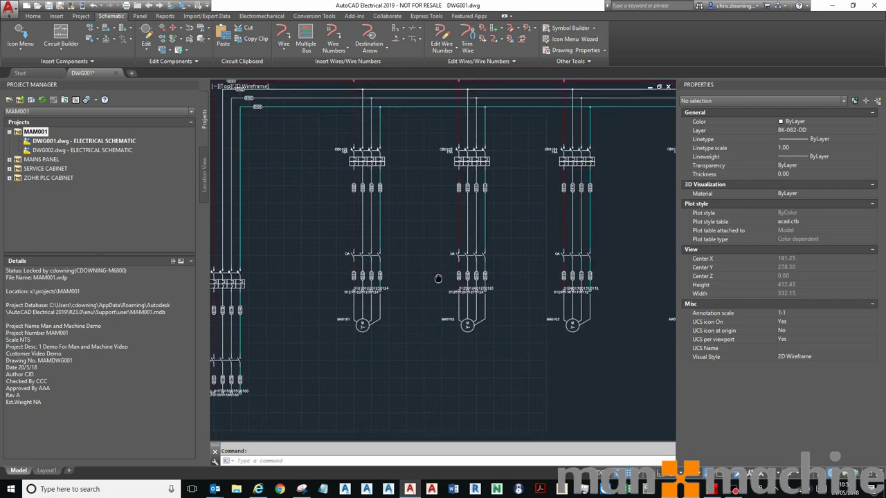
pyautogui.scroll(4, 494, 266)
pyautogui.scroll(-4, 499, 254)
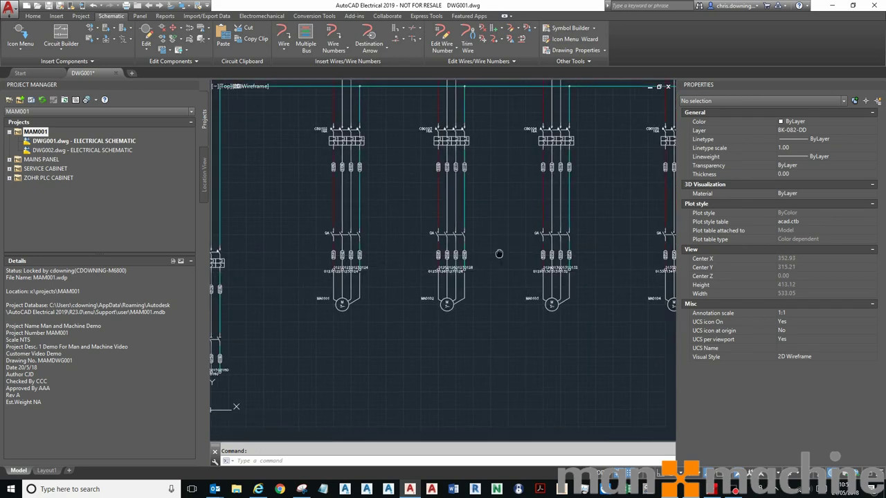
pyautogui.scroll(-2, 499, 254)
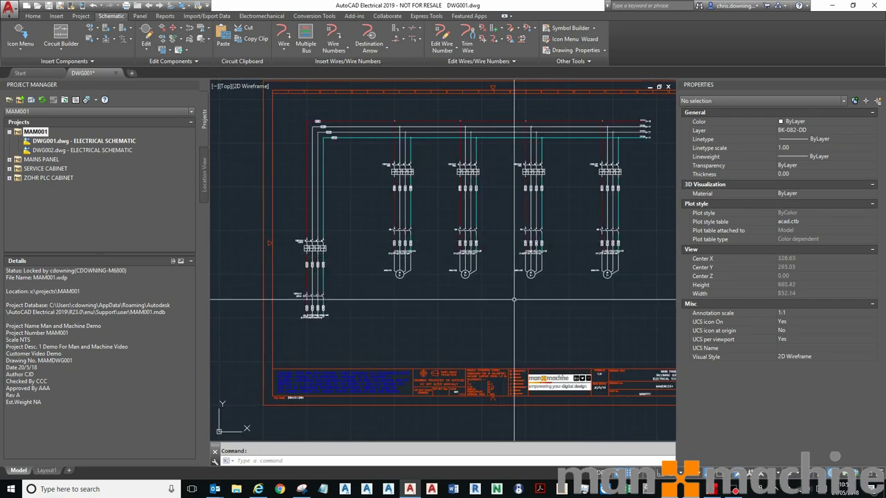
# - Make the X2TERM01 attribute invisible on the QB0101 terminals and the motor-row components
pyautogui.click(178, 49)
pyautogui.scroll(2, 294, 312)
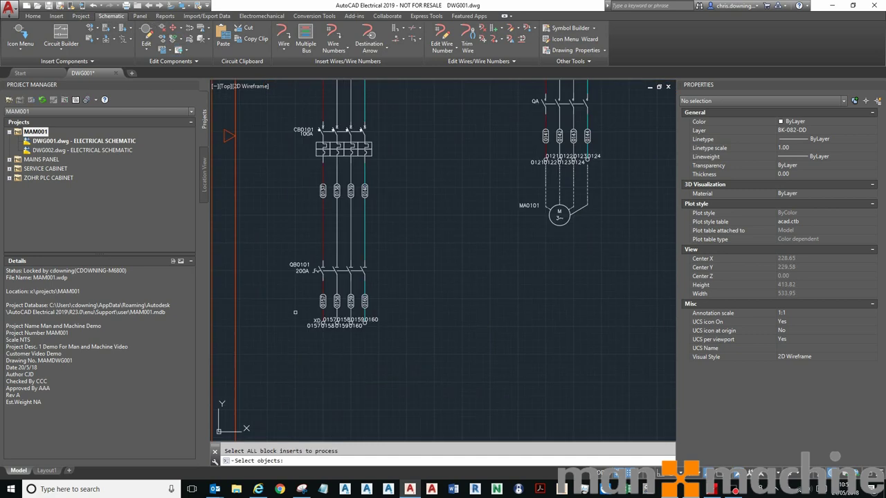
pyautogui.click(283, 300)
pyautogui.click(391, 322)
pyautogui.moveTo(499, 298); pyautogui.dragTo(315, 404, button='middle')
pyautogui.scroll(-2, 285, 290)
pyautogui.click(230, 294)
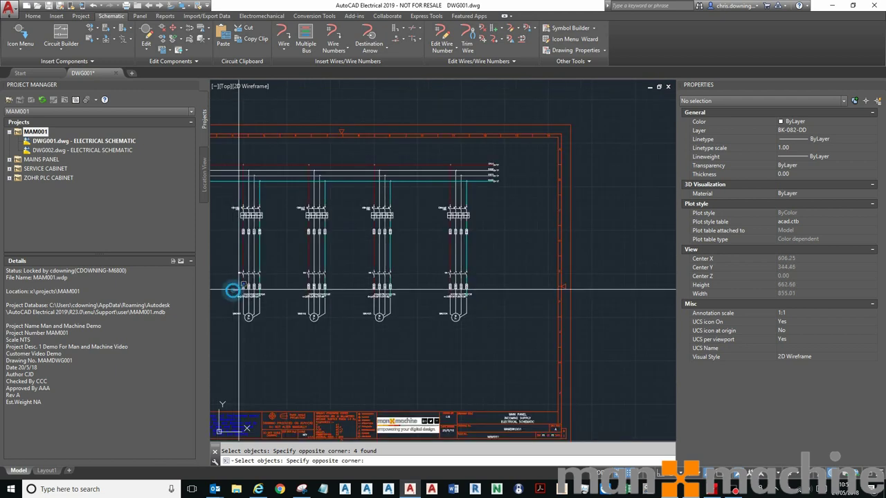
pyautogui.click(503, 300)
pyautogui.press('Return')
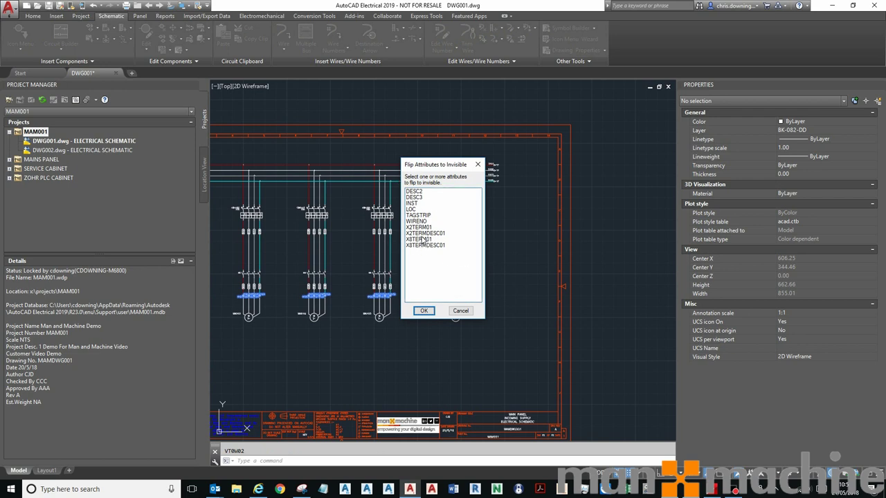
pyautogui.click(425, 310)
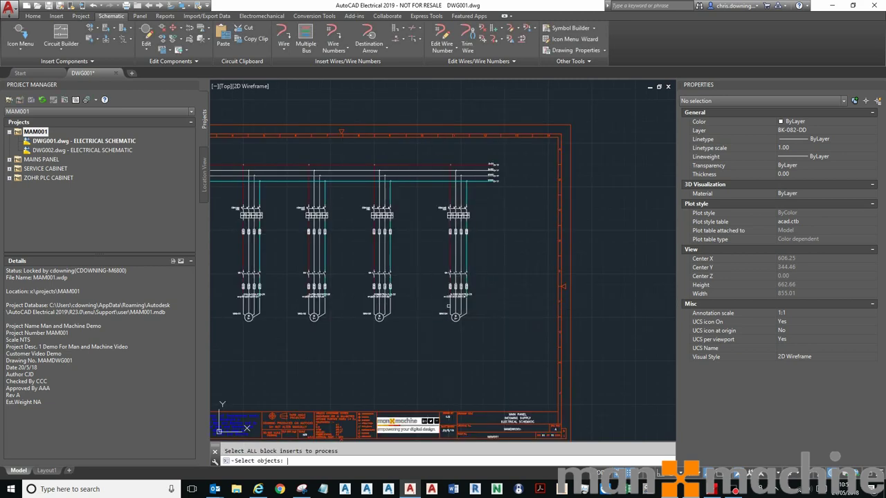
# - Inspect the attributes of wire number 0157 and the XD 0157 terminal block
pyautogui.scroll(-2, 387, 276)
pyautogui.scroll(10, 361, 150)
pyautogui.press('Escape')
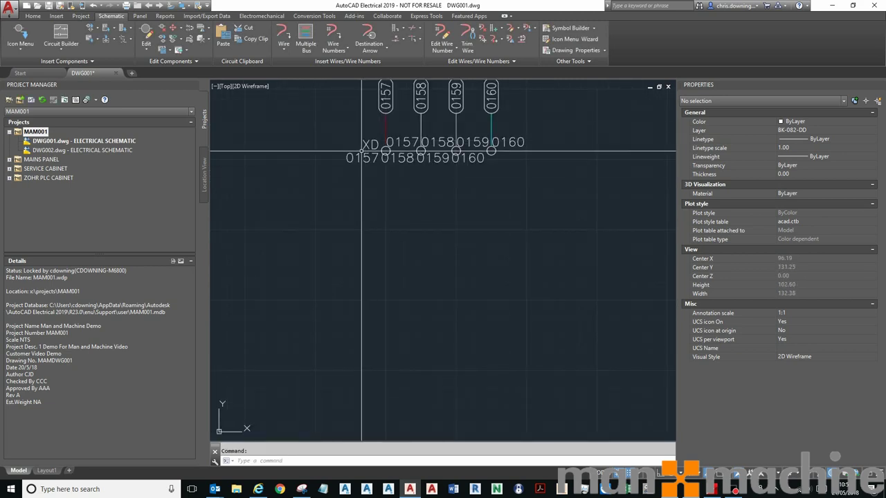
pyautogui.doubleClick(371, 160)
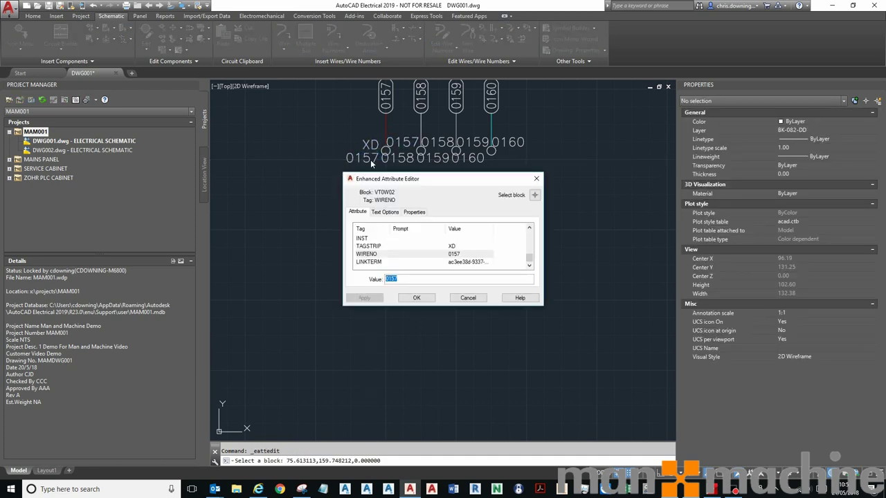
pyautogui.click(534, 194)
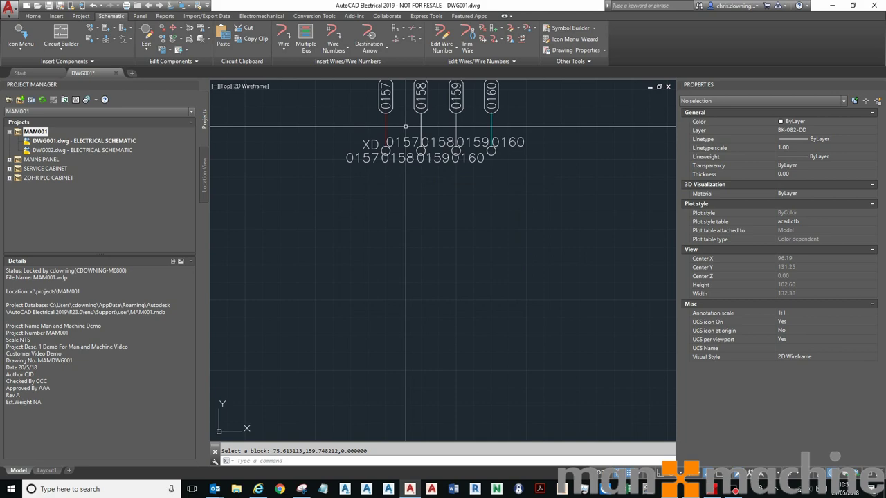
pyautogui.click(393, 143)
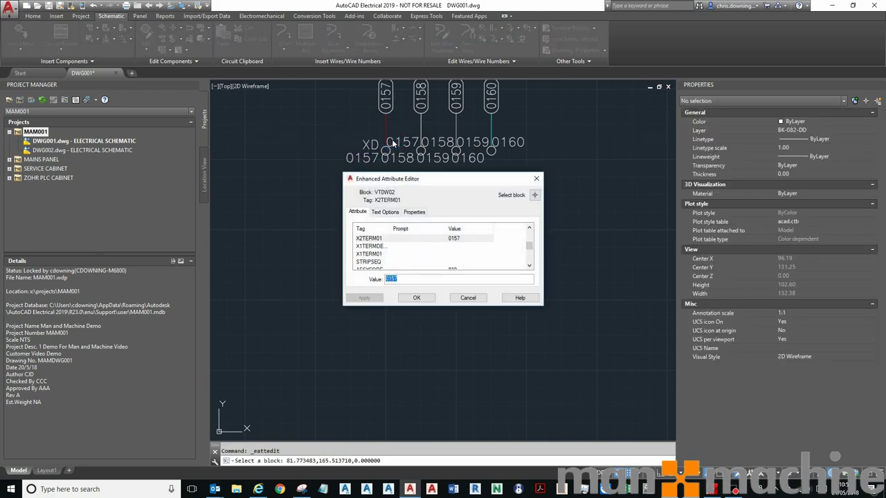
pyautogui.press('Return')
pyautogui.scroll(-10, 415, 332)
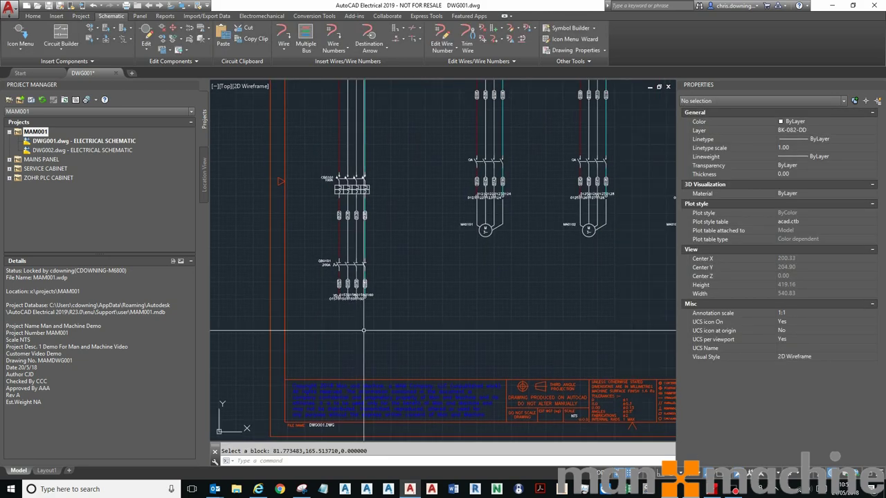
pyautogui.scroll(3, 356, 332)
pyautogui.scroll(4, 331, 291)
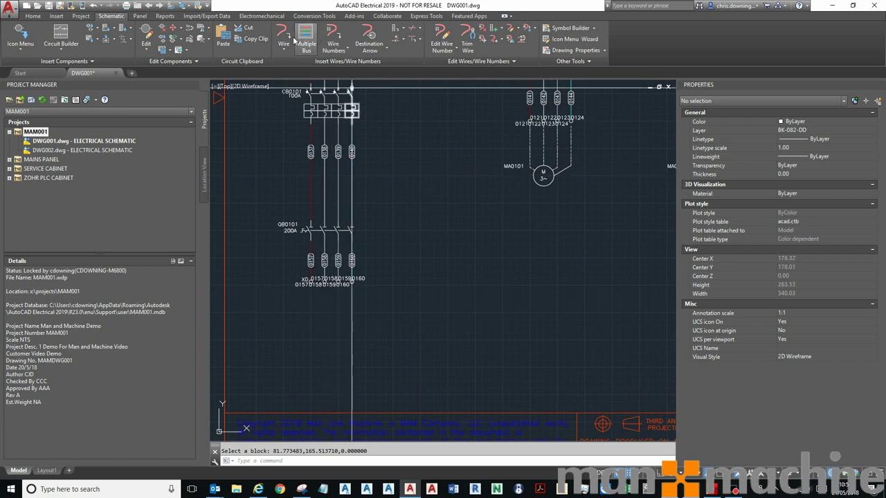
# - Hide the duplicate attributes on the four breaker terminal blocks and four motor terminal strips
pyautogui.click(179, 50)
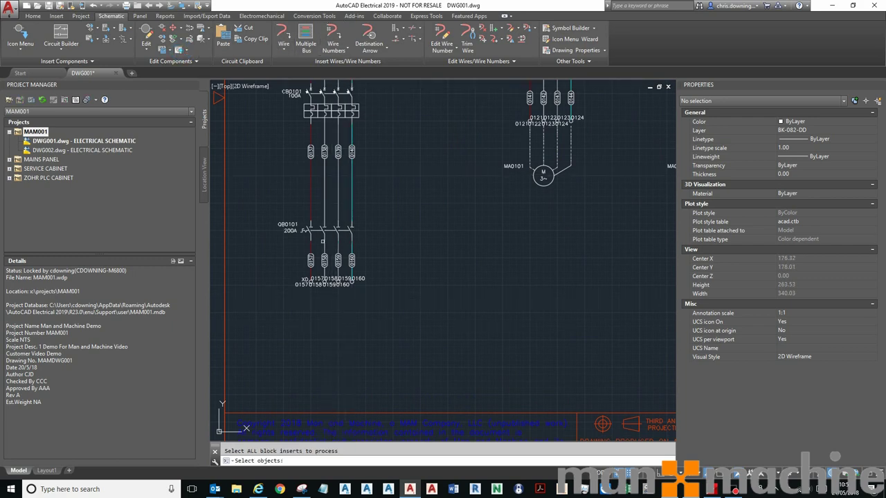
pyautogui.click(270, 267)
pyautogui.click(373, 299)
pyautogui.scroll(-3, 373, 299)
pyautogui.moveTo(322, 263); pyautogui.dragTo(367, 267, button='middle')
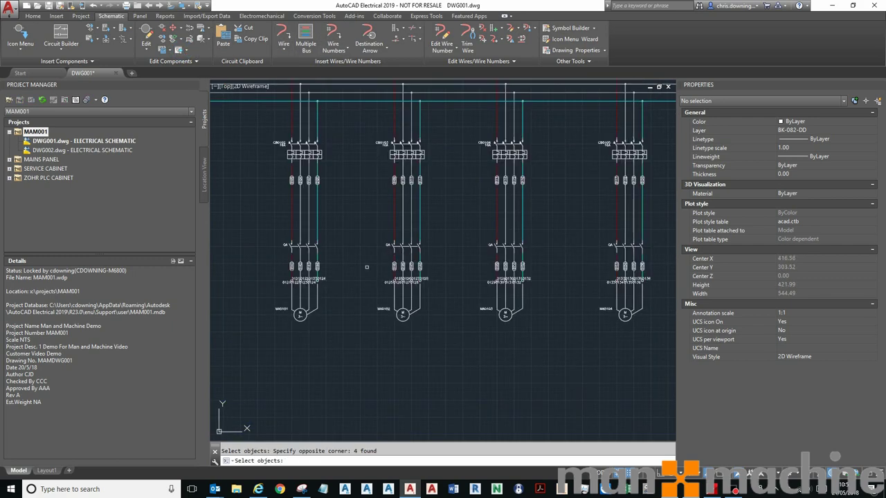
pyautogui.click(269, 274)
pyautogui.scroll(-2, 519, 277)
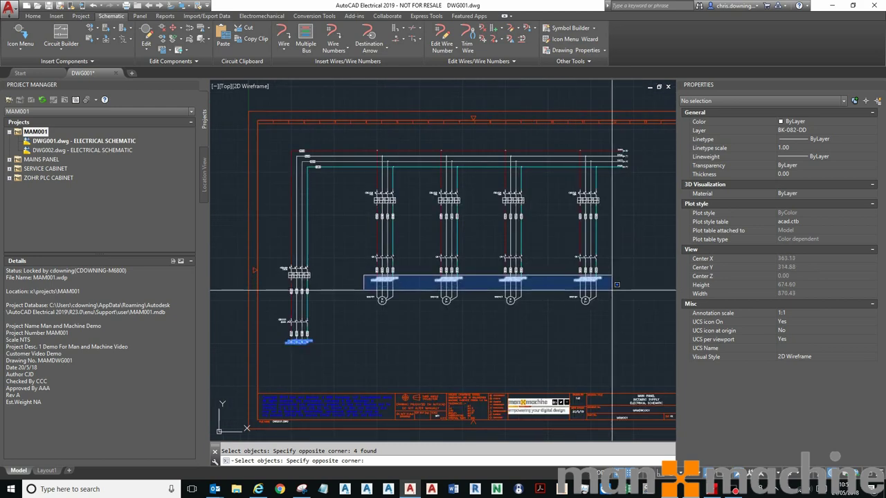
pyautogui.click(611, 291)
pyautogui.press('Return')
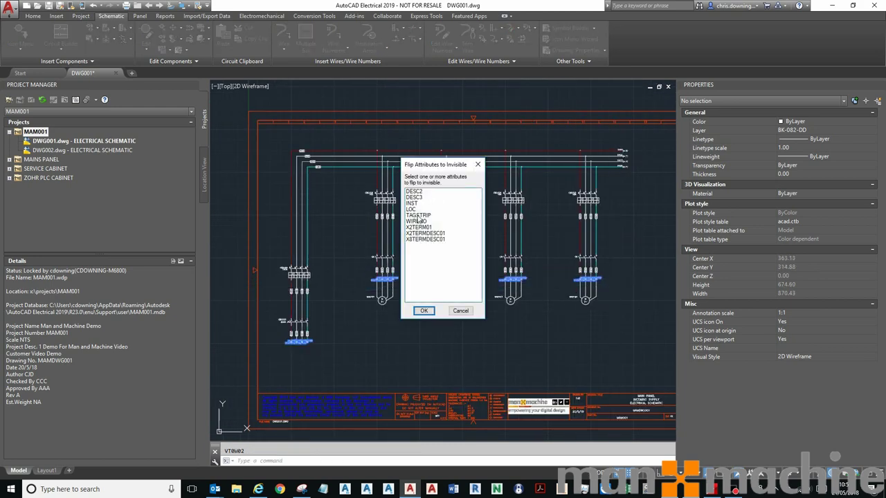
pyautogui.click(424, 311)
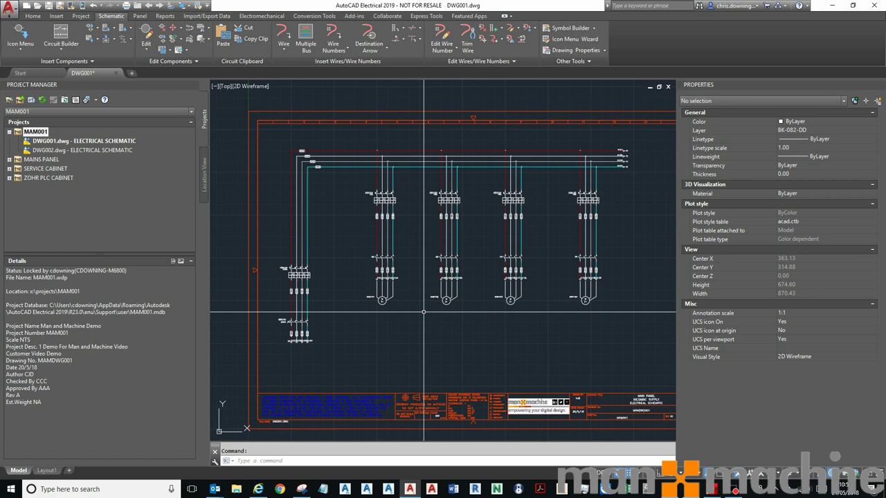
# - Move wire number 0101 onto the top bus wire
pyautogui.scroll(5, 374, 304)
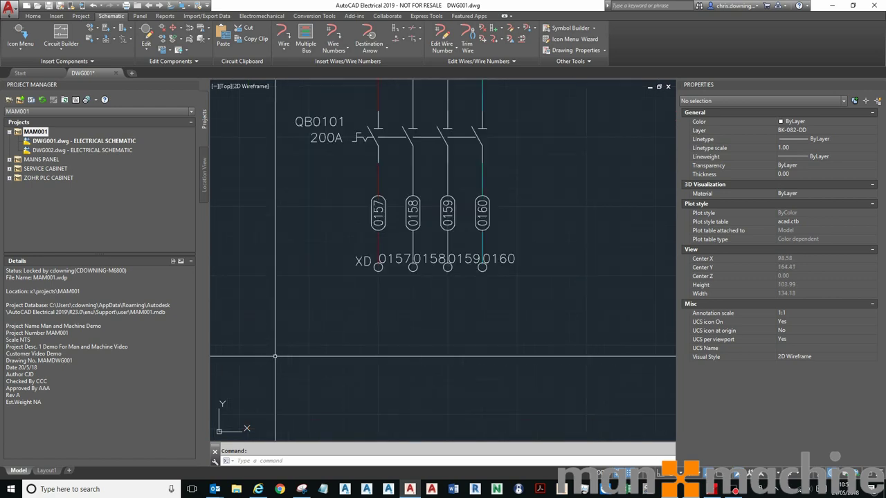
pyautogui.scroll(-5, 275, 356)
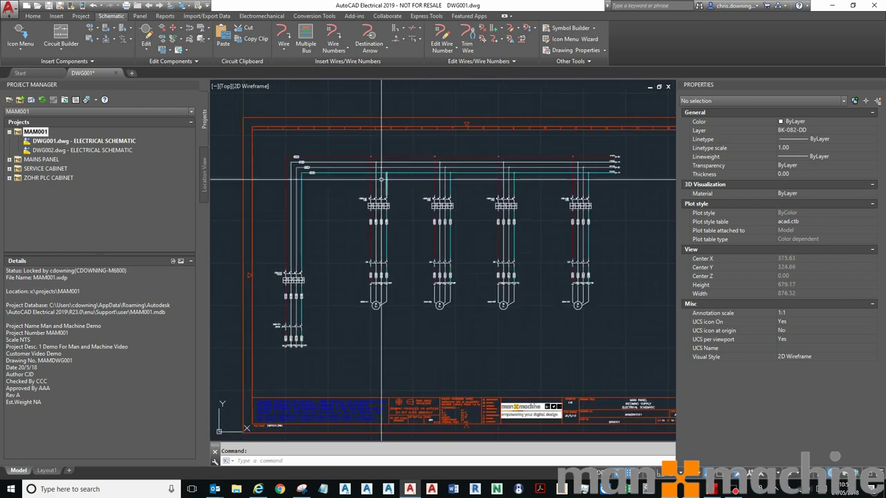
pyautogui.scroll(4, 455, 150)
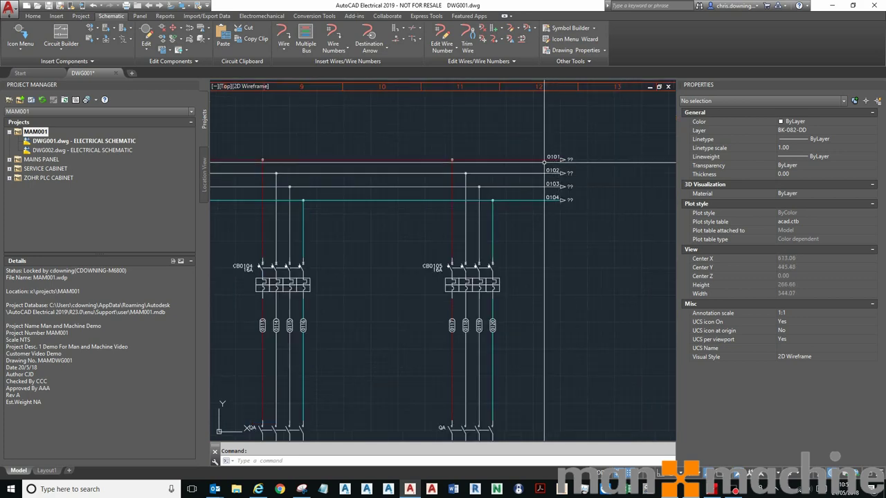
pyautogui.scroll(-3, 554, 205)
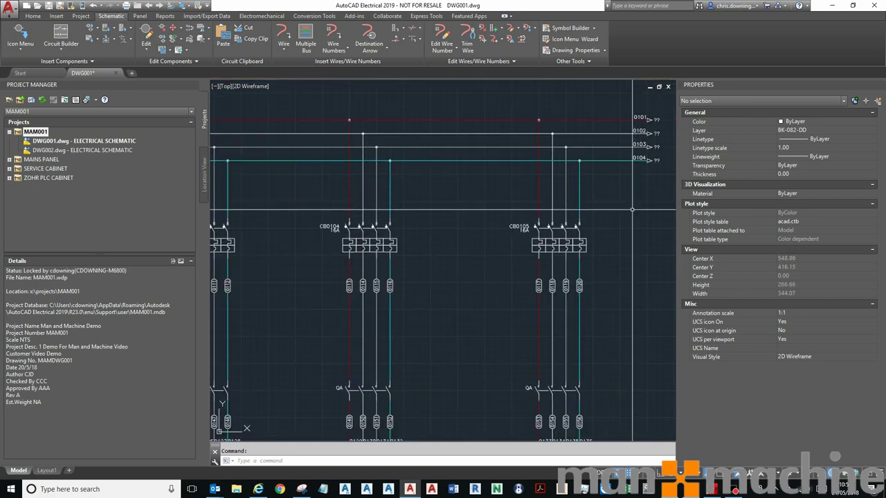
pyautogui.moveTo(429, 232); pyautogui.dragTo(517, 243, button='middle')
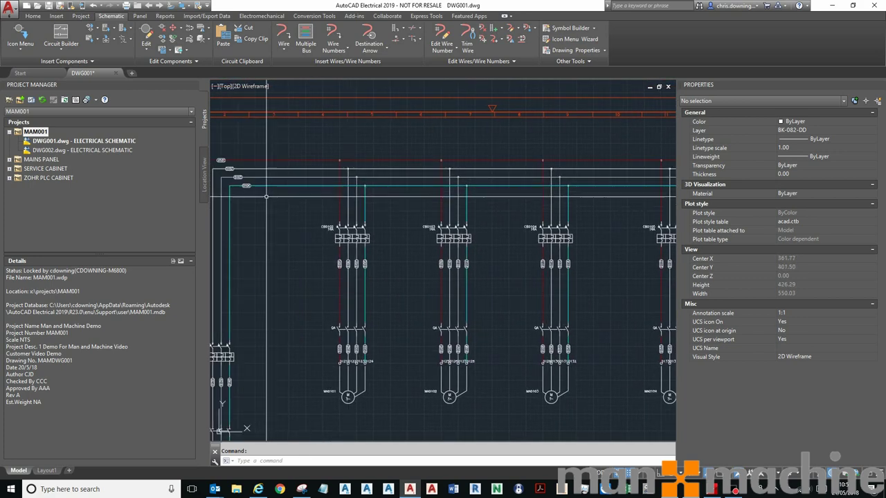
pyautogui.click(482, 41)
pyautogui.scroll(2, 388, 160)
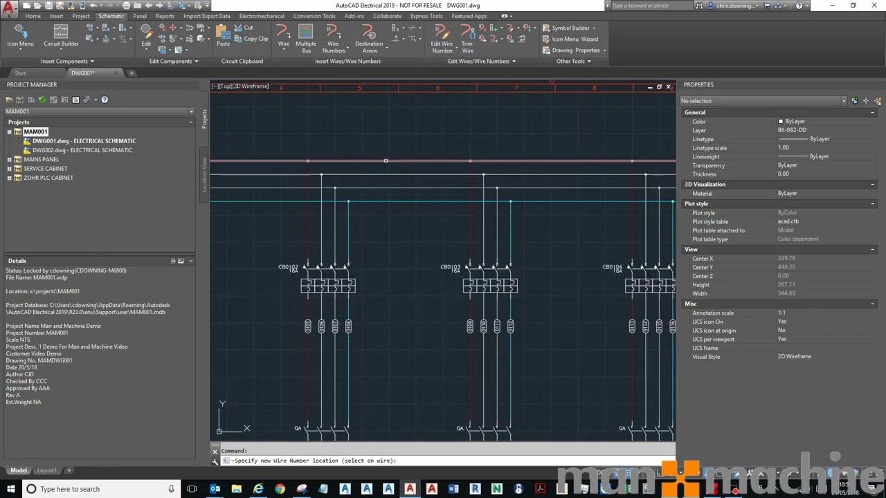
pyautogui.scroll(1, 592, 163)
pyautogui.moveTo(591, 162); pyautogui.dragTo(612, 158, button='middle')
pyautogui.click(378, 153)
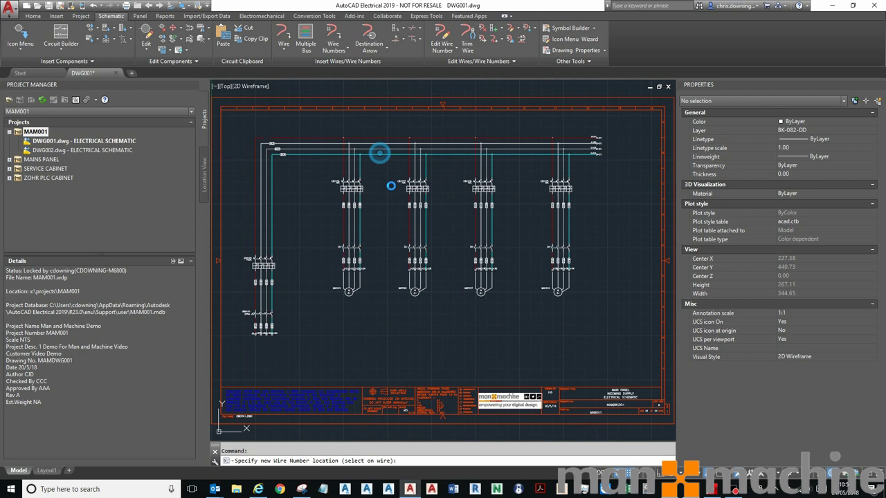
# - Align wire numbers 0102–0104 in a column beneath 0101
pyautogui.click(180, 32)
pyautogui.click(182, 60)
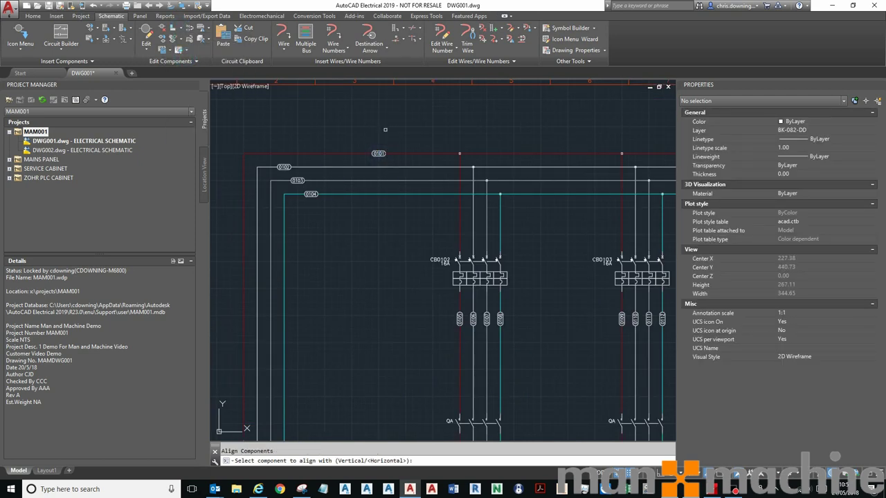
pyautogui.click(378, 152)
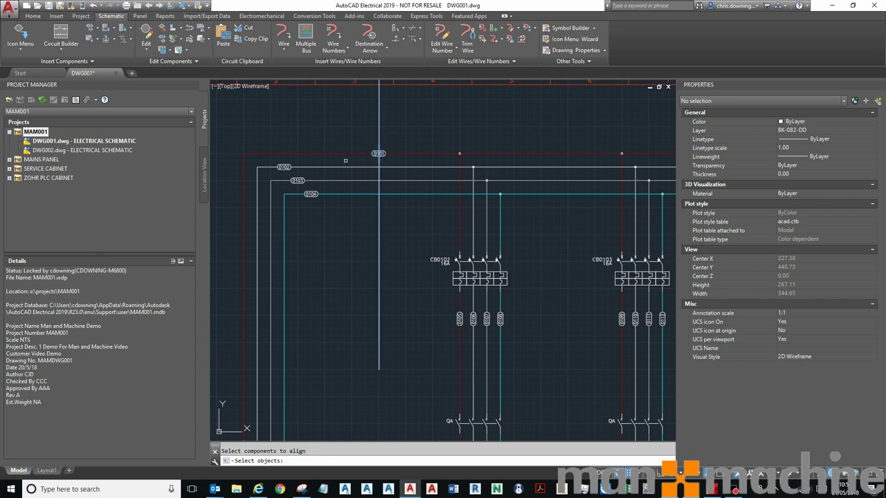
pyautogui.click(365, 150)
pyautogui.click(286, 211)
pyautogui.press('Return')
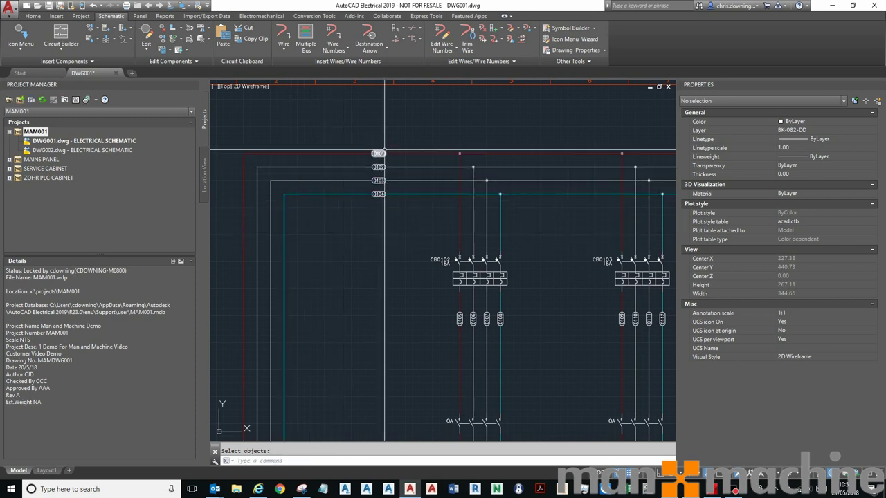
# - Window-select the four bus wires and their left ends, then cancel the selection
pyautogui.scroll(5, 389, 158)
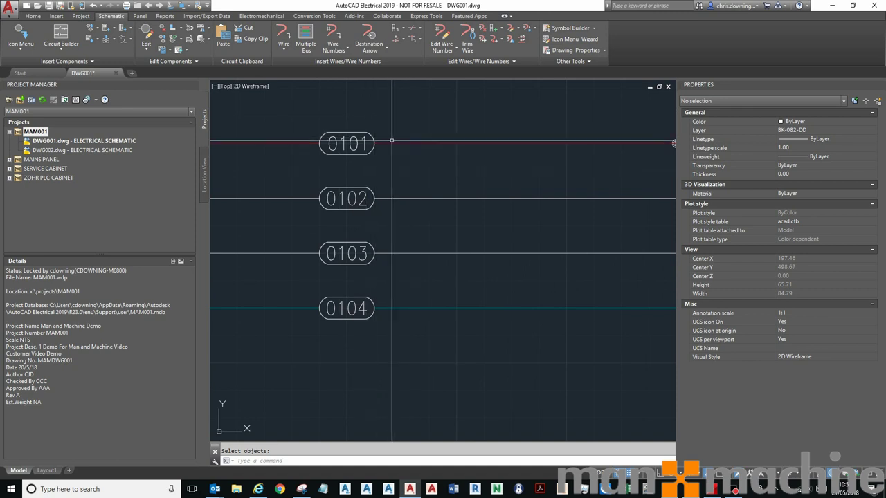
pyautogui.click(394, 135)
pyautogui.click(387, 318)
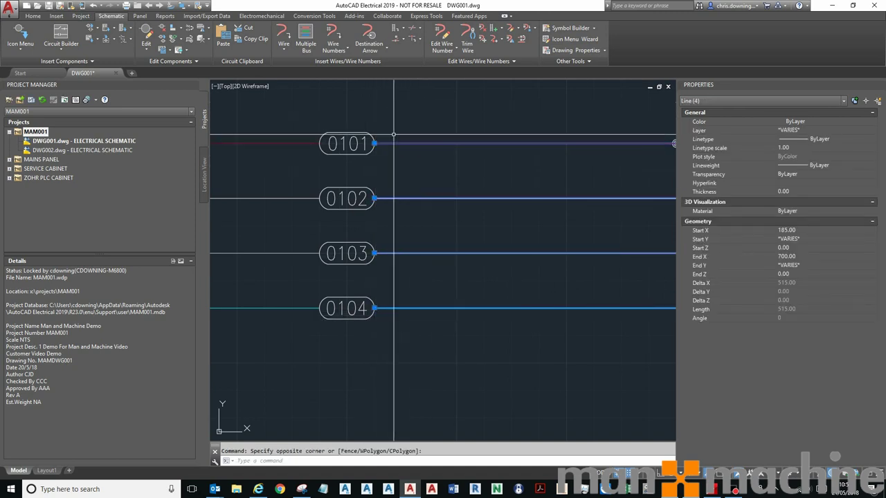
pyautogui.keyDown('shift'); pyautogui.click(312, 118); pyautogui.keyUp('shift')
pyautogui.keyDown('shift'); pyautogui.click(237, 323); pyautogui.keyUp('shift')
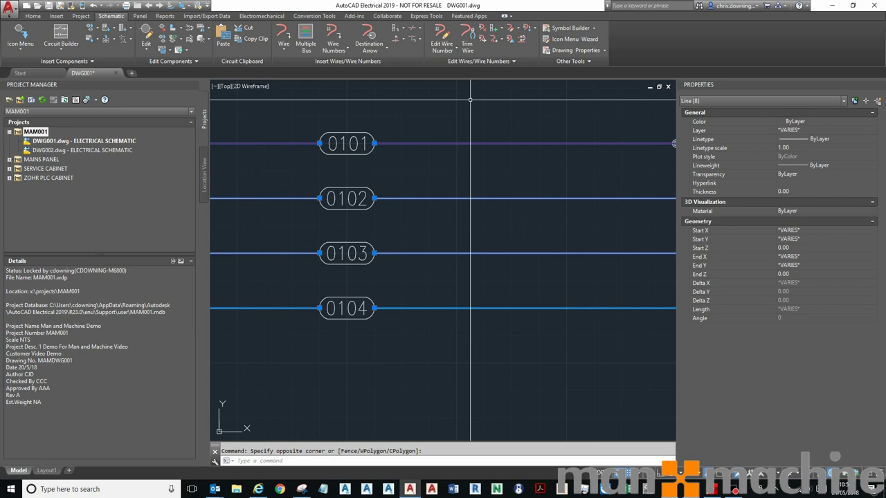
pyautogui.press('Escape')
pyautogui.scroll(-5, 467, 140)
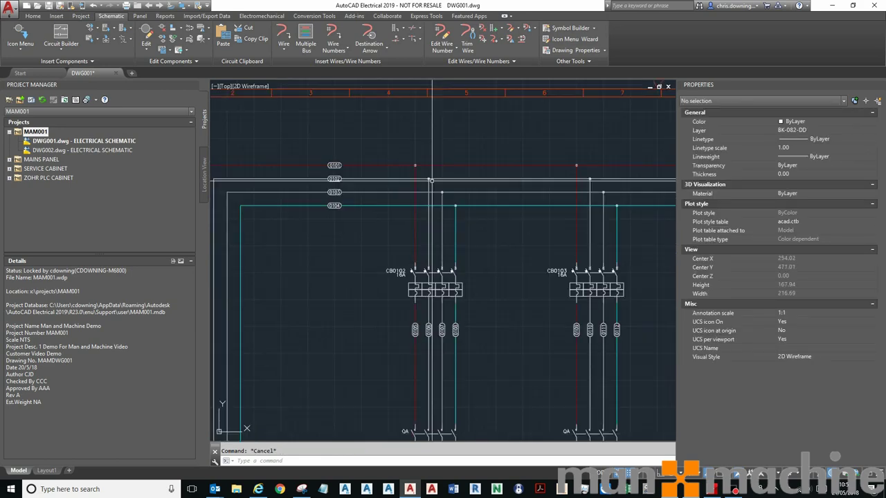
pyautogui.moveTo(590, 194); pyautogui.dragTo(463, 169, button='middle')
pyautogui.scroll(-5, 463, 168)
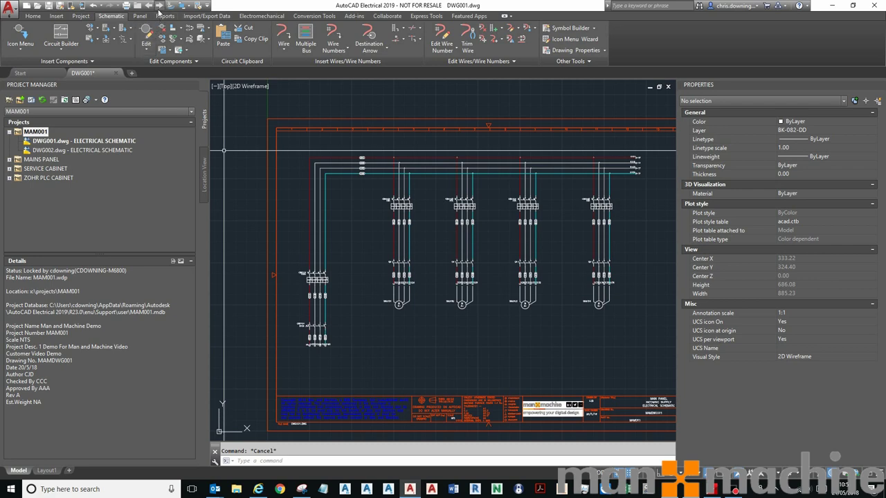
# - On DWG002, add a SIG000 destination arrow to the top wire end, matching the source wire layer
pyautogui.click(158, 7)
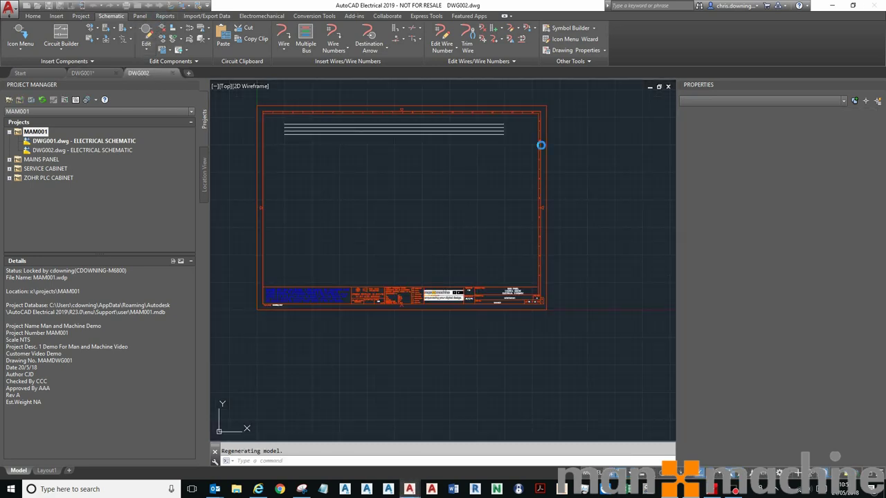
pyautogui.click(376, 33)
pyautogui.scroll(6, 247, 123)
pyautogui.click(281, 132)
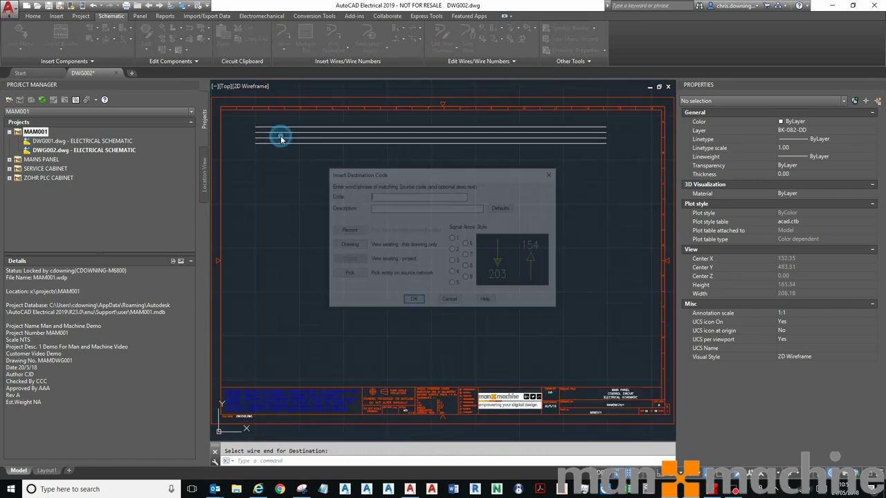
pyautogui.click(347, 261)
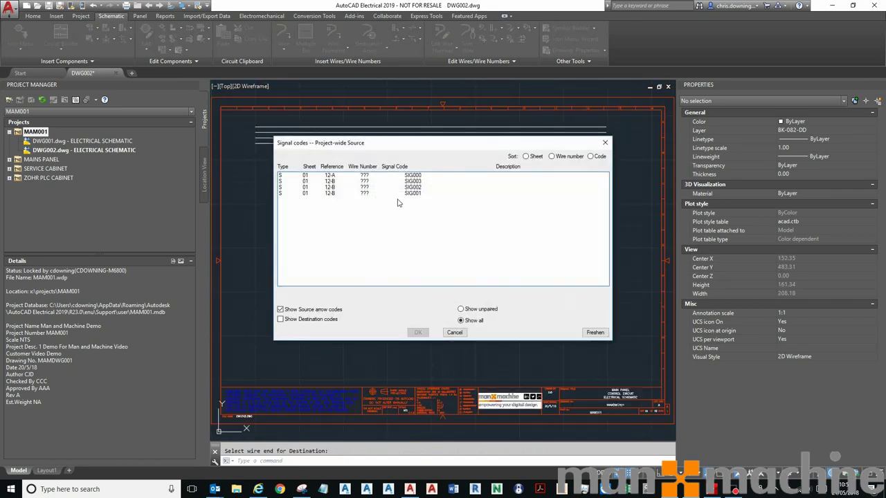
pyautogui.click(414, 176)
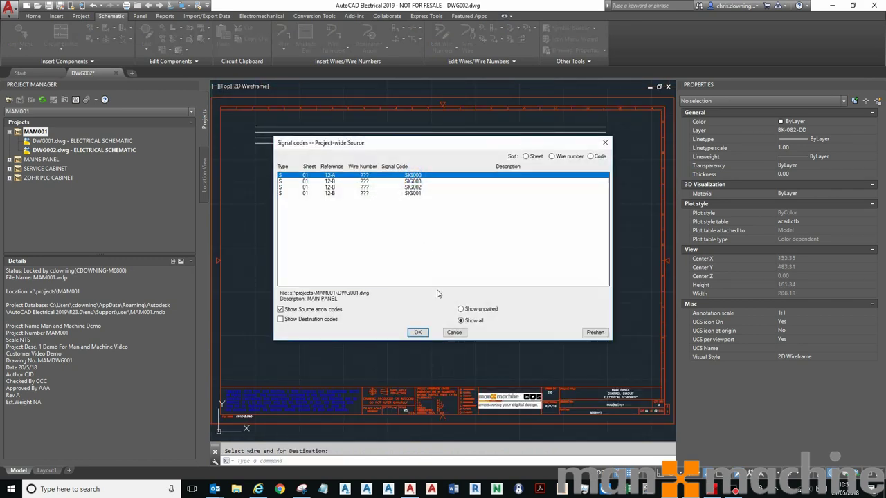
pyautogui.click(418, 334)
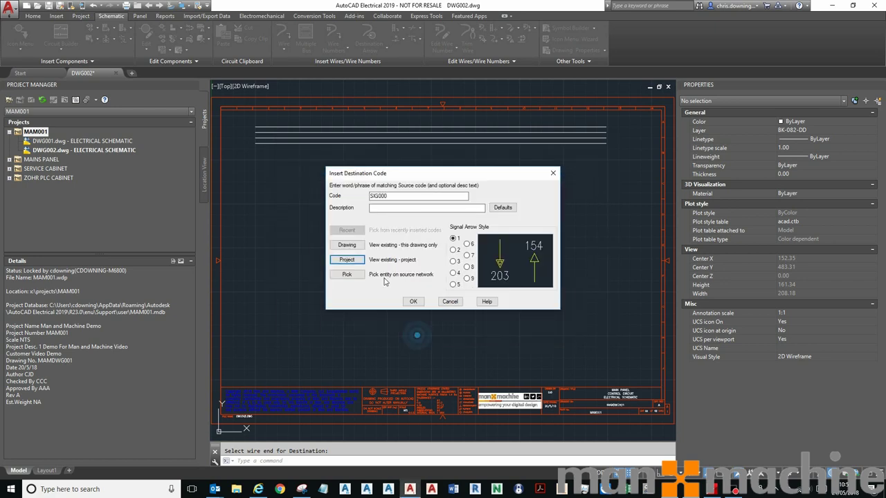
pyautogui.click(413, 301)
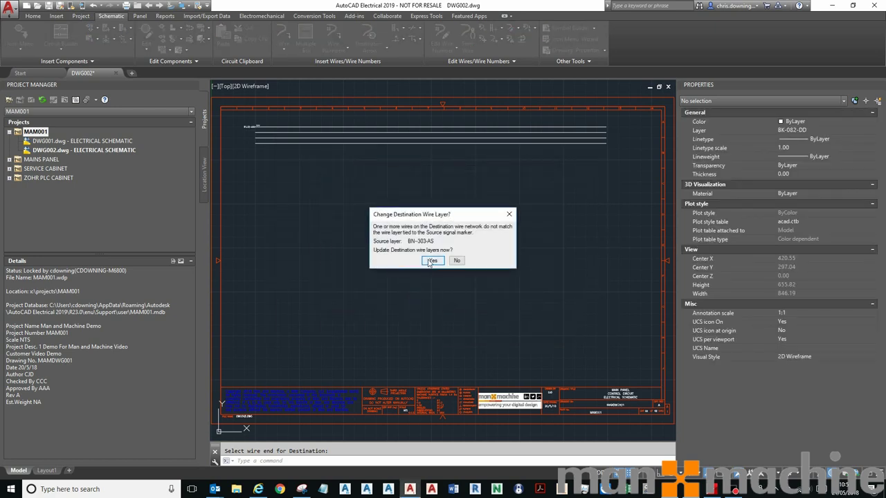
pyautogui.click(434, 260)
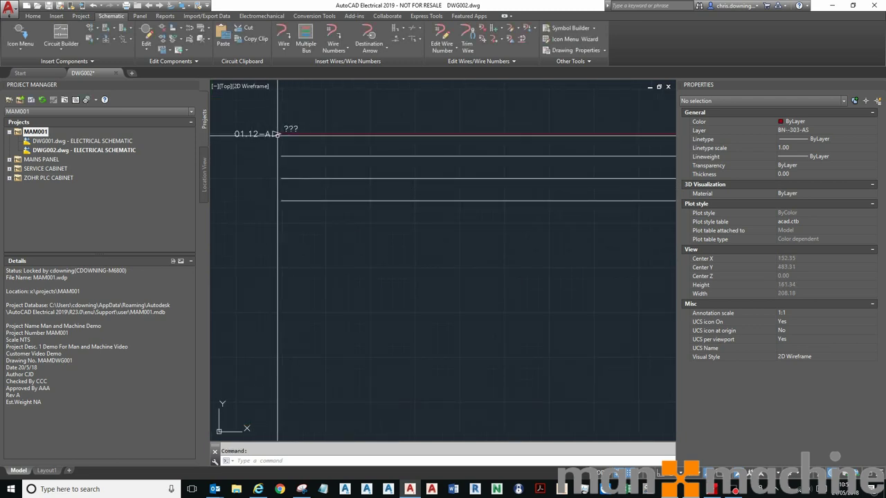
pyautogui.rightClick(297, 151)
pyautogui.click(298, 150)
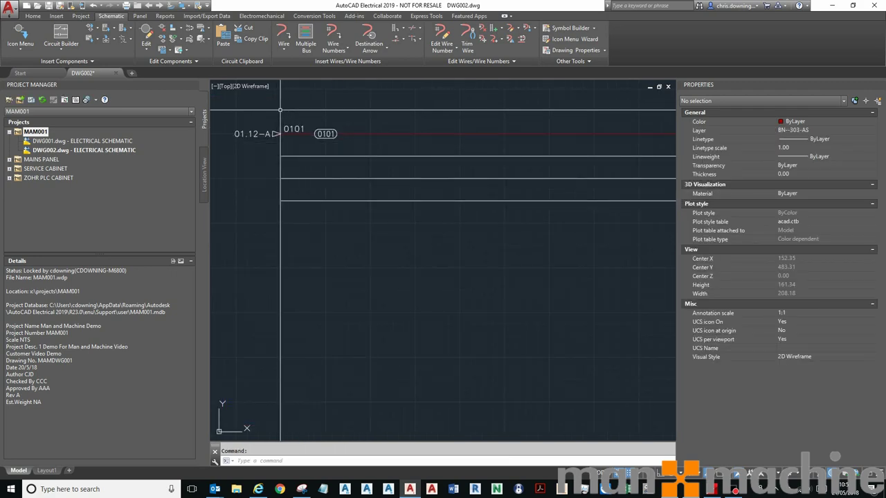
pyautogui.click(369, 34)
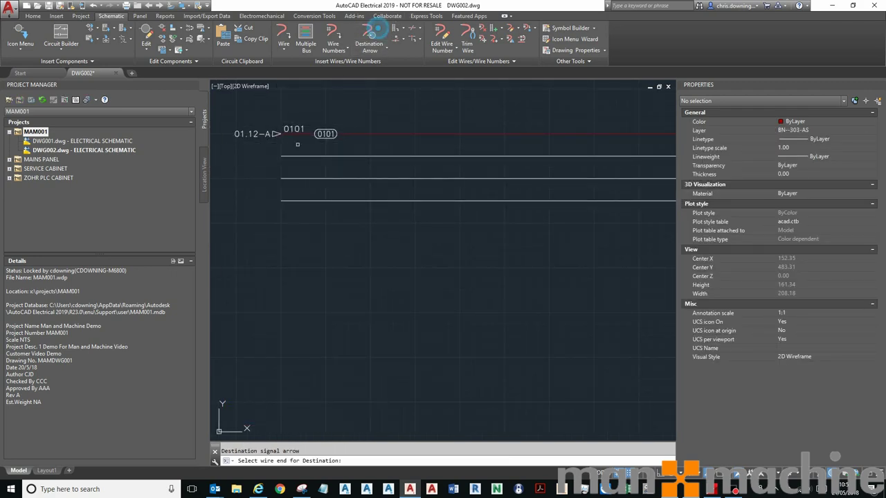
# - Link the second wire to source signal SIG001 so it carries wire number 0102
pyautogui.click(281, 156)
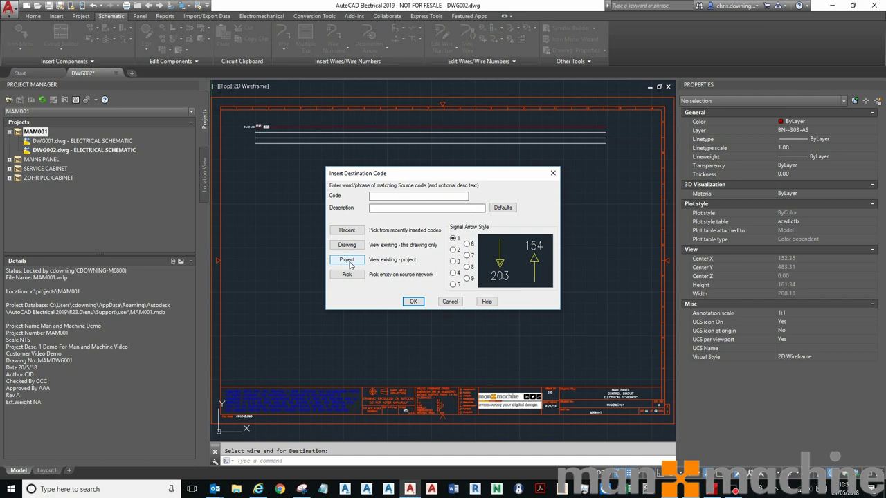
pyautogui.click(346, 260)
pyautogui.click(594, 332)
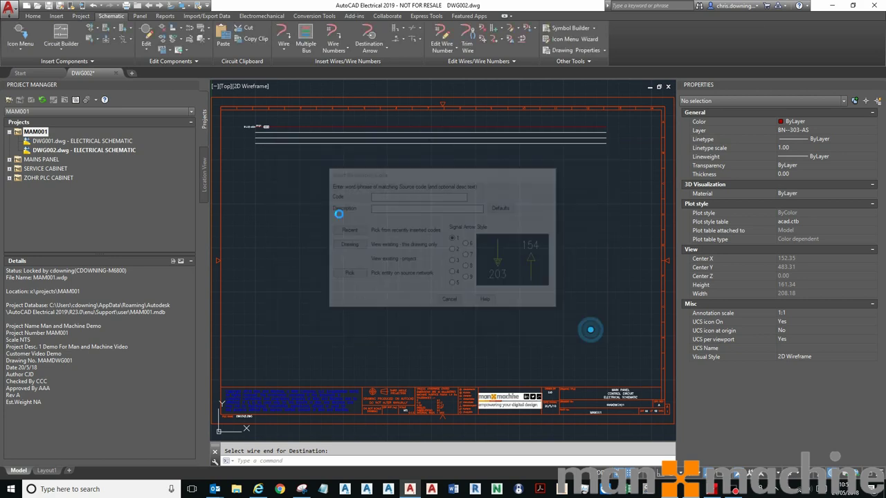
pyautogui.click(419, 249)
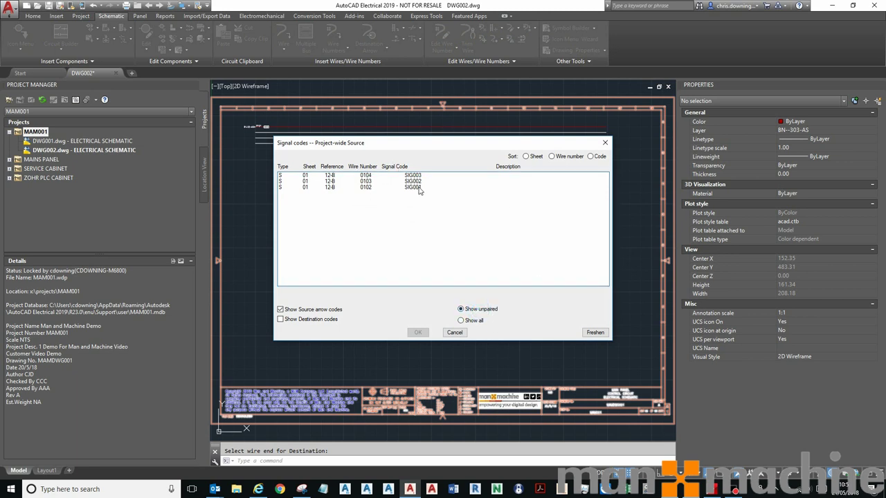
pyautogui.click(418, 188)
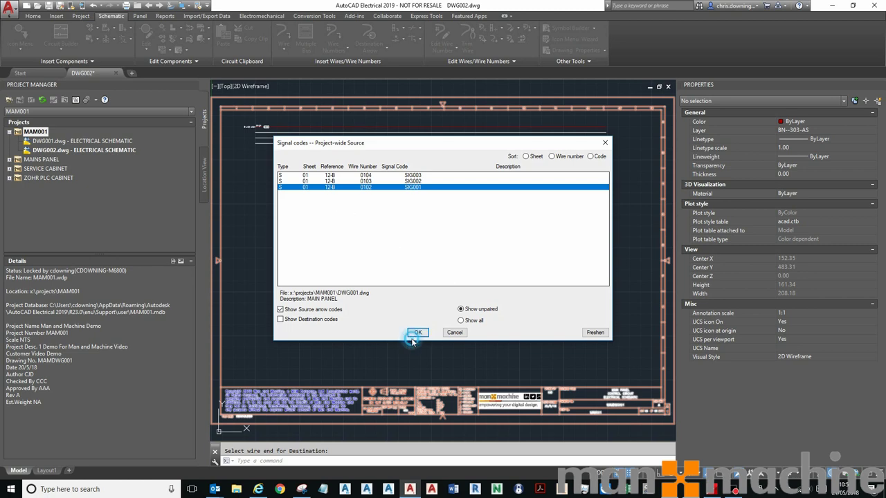
pyautogui.click(415, 333)
pyautogui.click(413, 299)
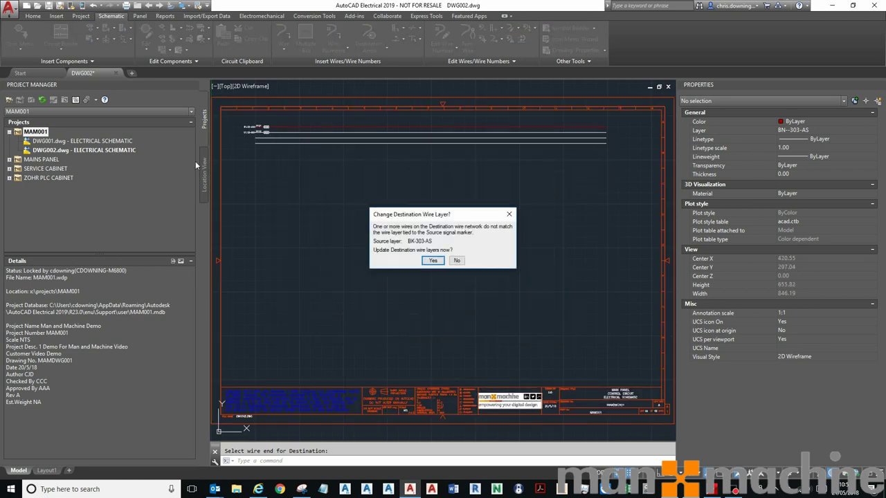
pyautogui.click(433, 261)
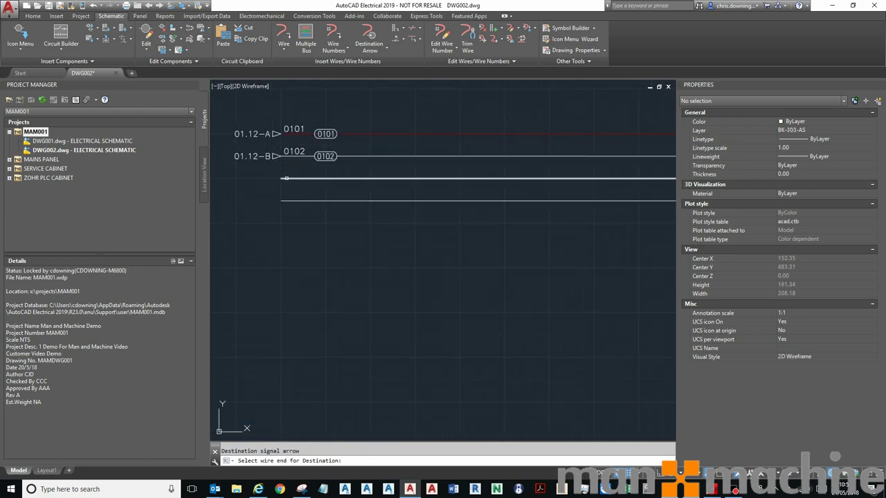
# - Link the third wire to source signal SIG002 so it carries number 0103
pyautogui.click(286, 178)
pyautogui.click(347, 259)
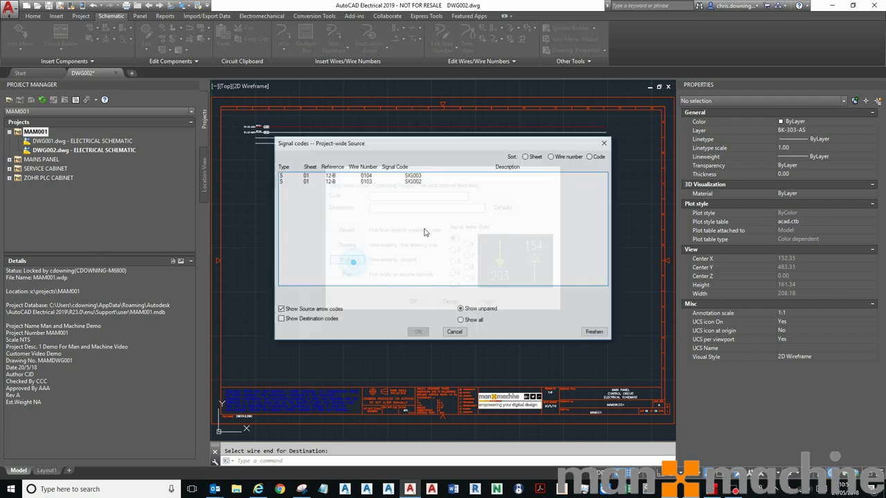
pyautogui.click(415, 182)
pyautogui.click(417, 332)
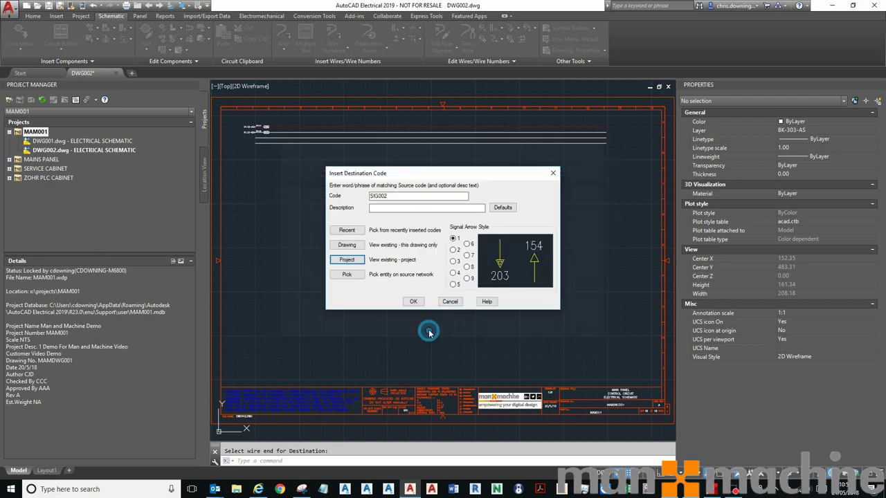
pyautogui.click(414, 302)
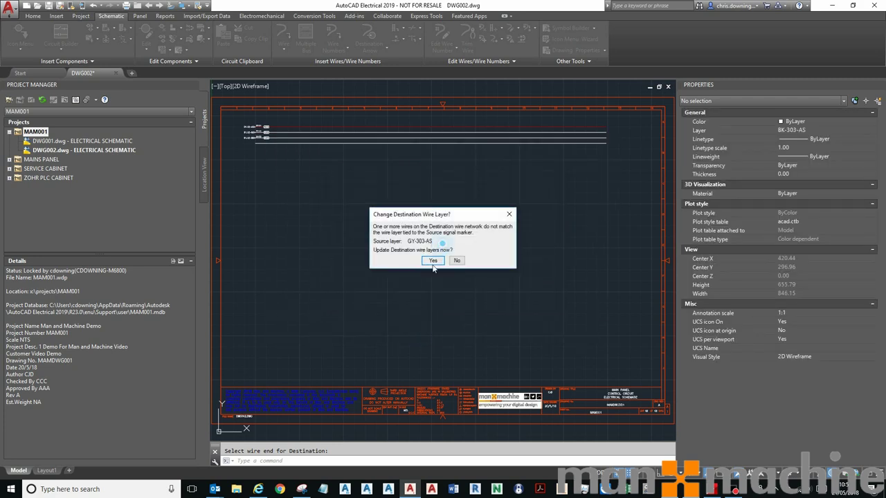
pyautogui.click(433, 261)
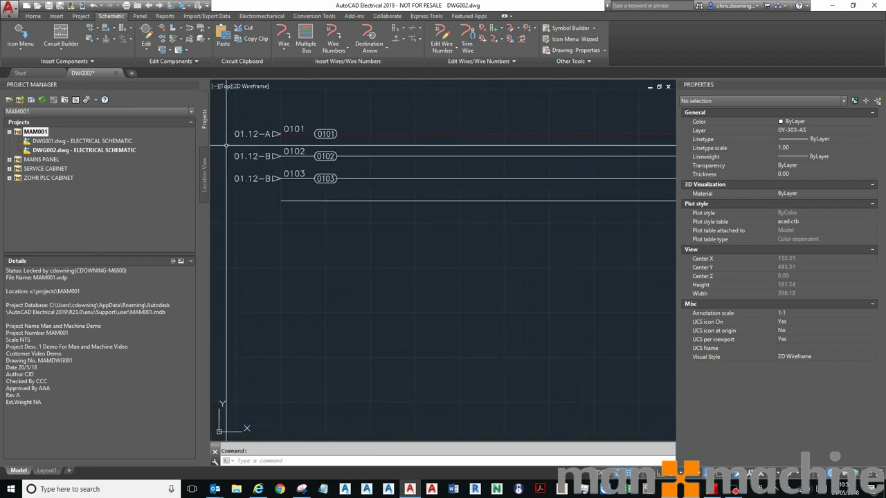
# - Link the fourth wire to source signal SIG003 so it carries number 0104
pyautogui.click(280, 202)
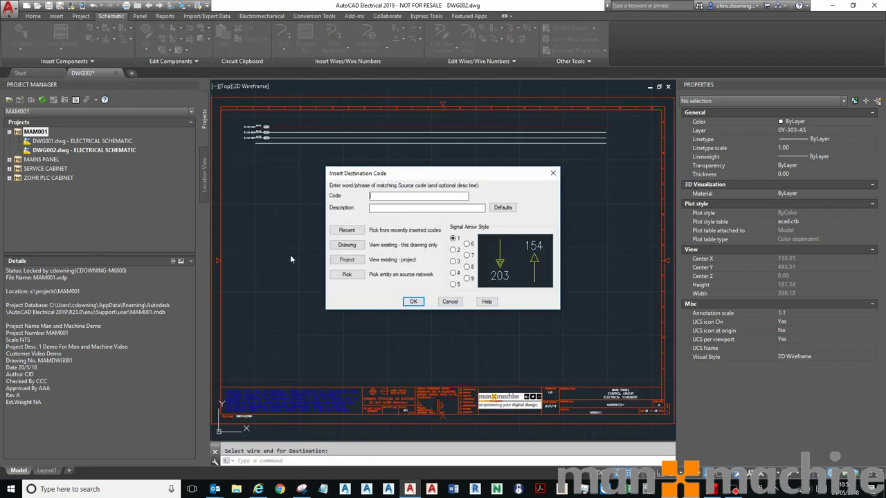
pyautogui.click(347, 259)
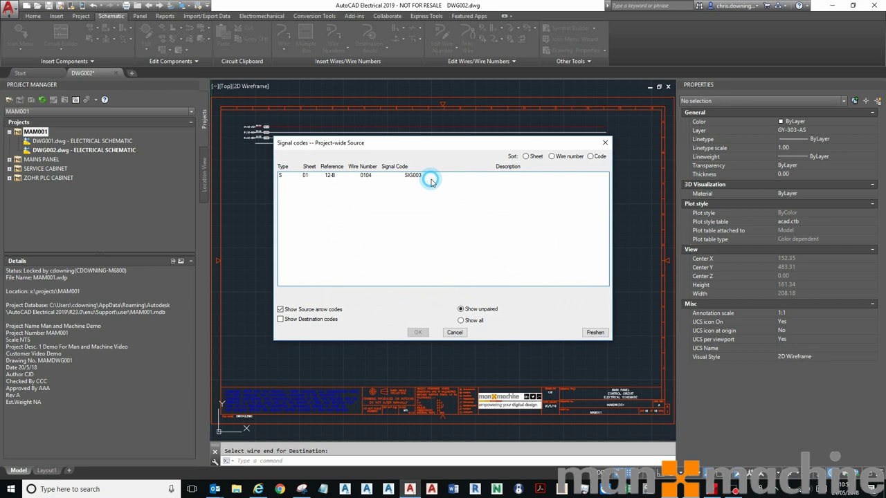
pyautogui.click(430, 178)
pyautogui.click(419, 333)
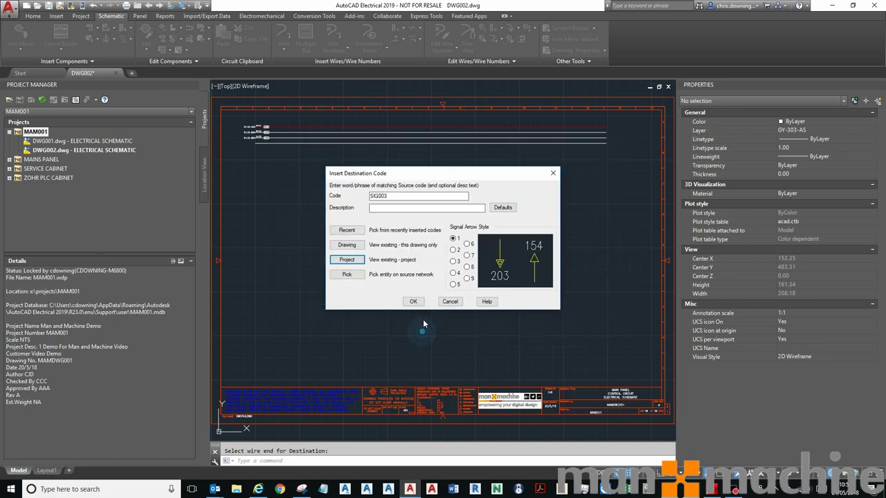
pyautogui.click(414, 302)
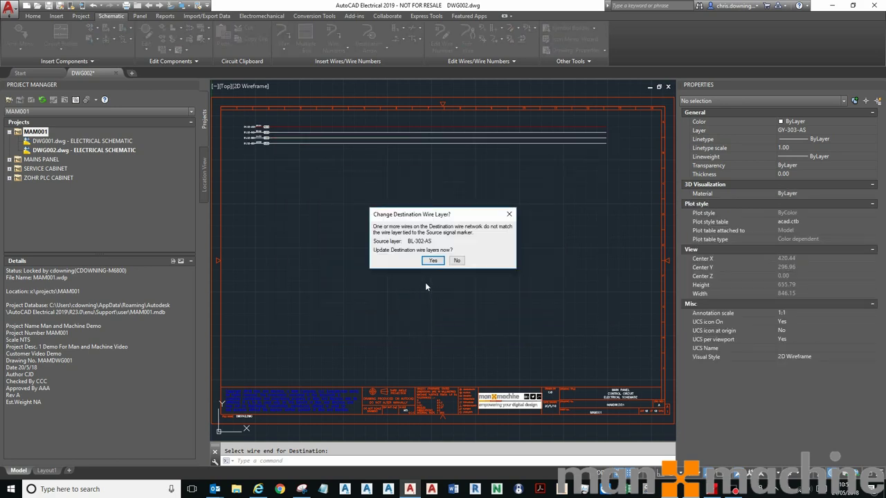
pyautogui.click(444, 259)
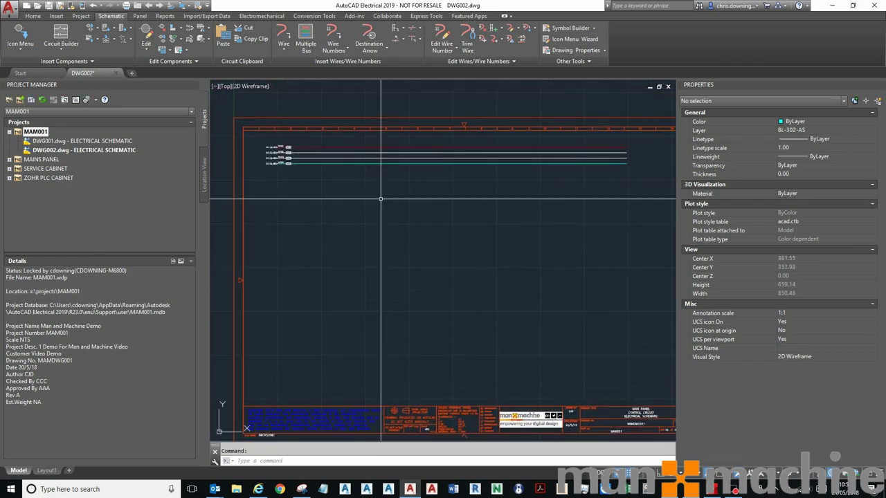
# - Draw a vertical wire dropping down from bus wire 0101
pyautogui.click(280, 34)
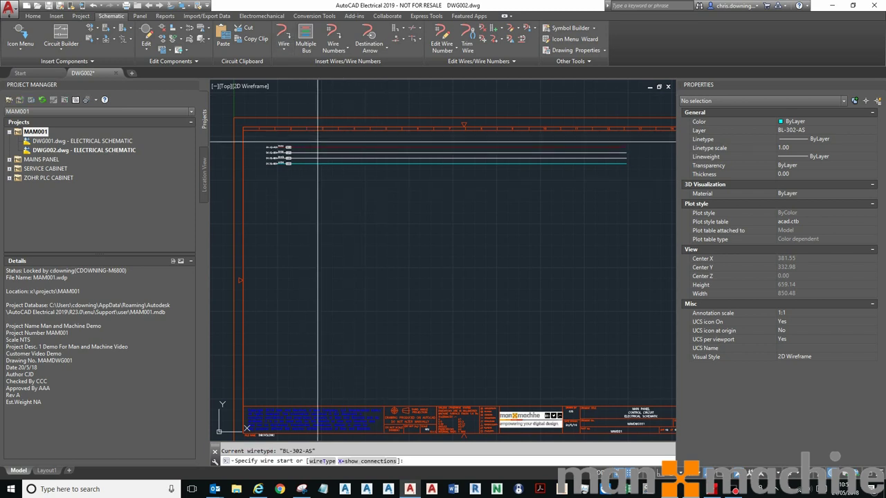
pyautogui.scroll(4, 323, 145)
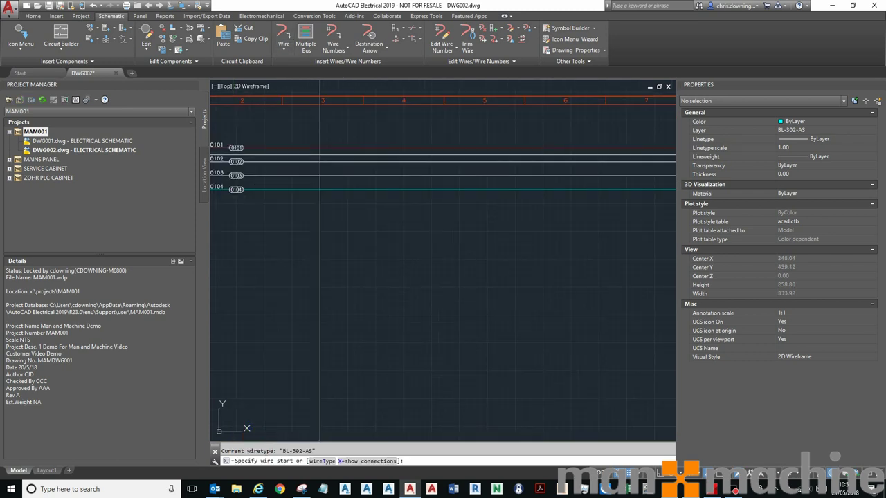
pyautogui.click(319, 148)
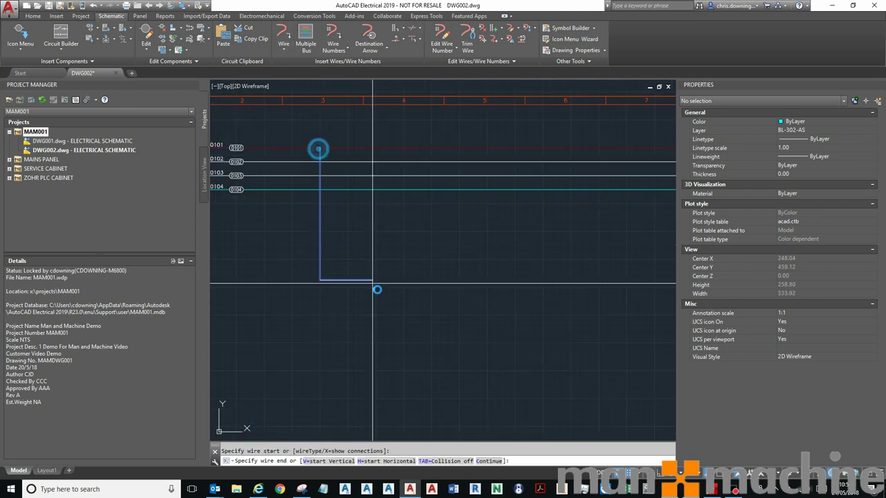
pyautogui.click(319, 259)
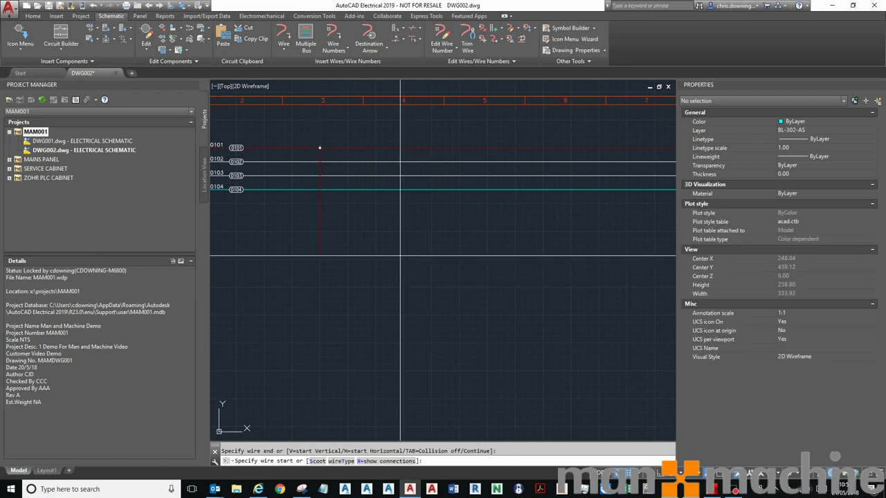
pyautogui.press('Return')
# - Draw a vertical drop from wire 0104 and open the Icon Menu symbol catalogue
pyautogui.scroll(4, 334, 205)
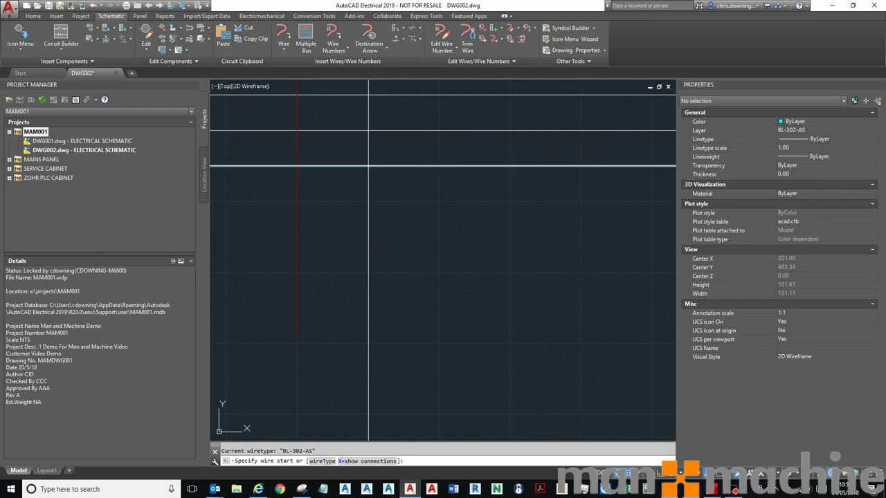
pyautogui.click(368, 166)
pyautogui.click(370, 343)
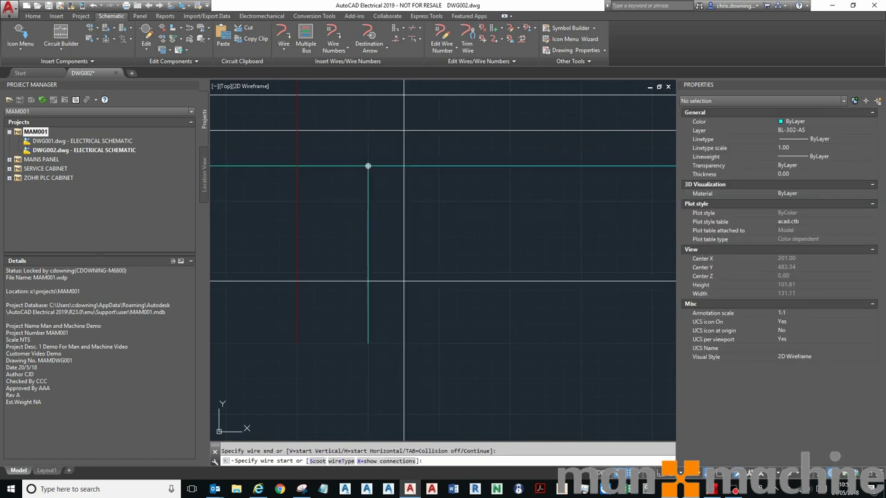
pyautogui.scroll(-2, 398, 273)
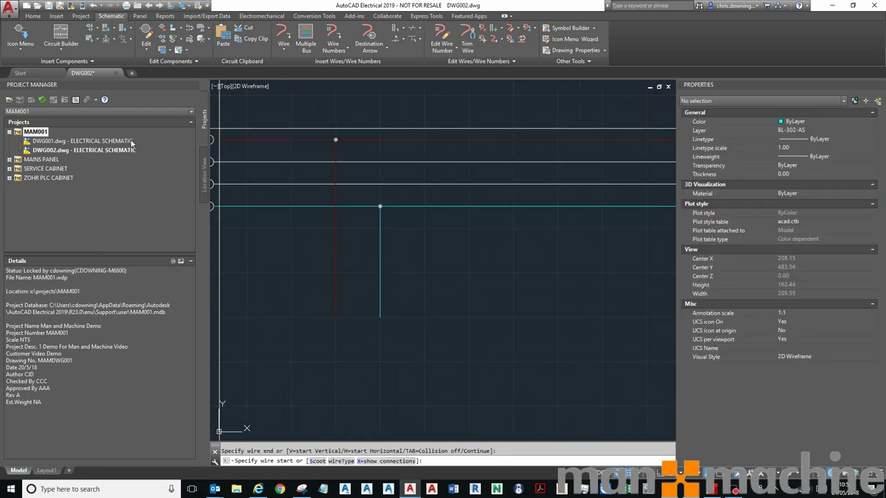
pyautogui.click(30, 33)
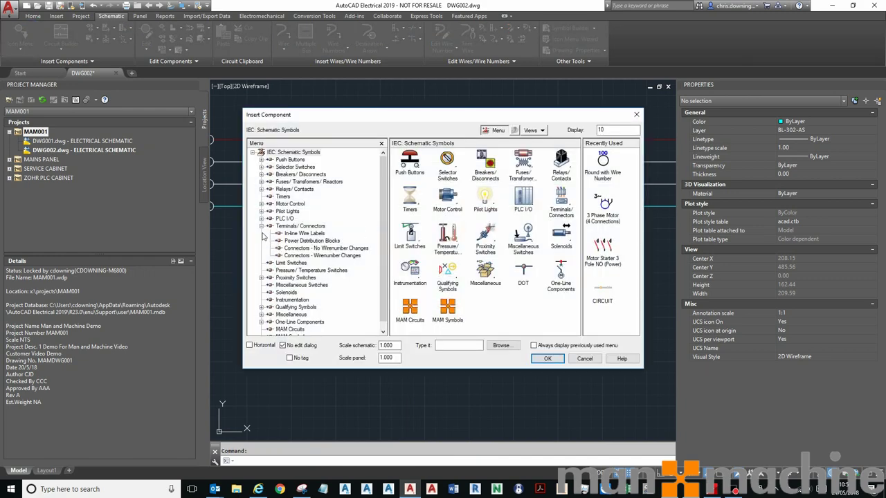
# - Insert Power Source 1 Phase as GB0201 on the drops from wires 0101 and 0104
pyautogui.click(261, 227)
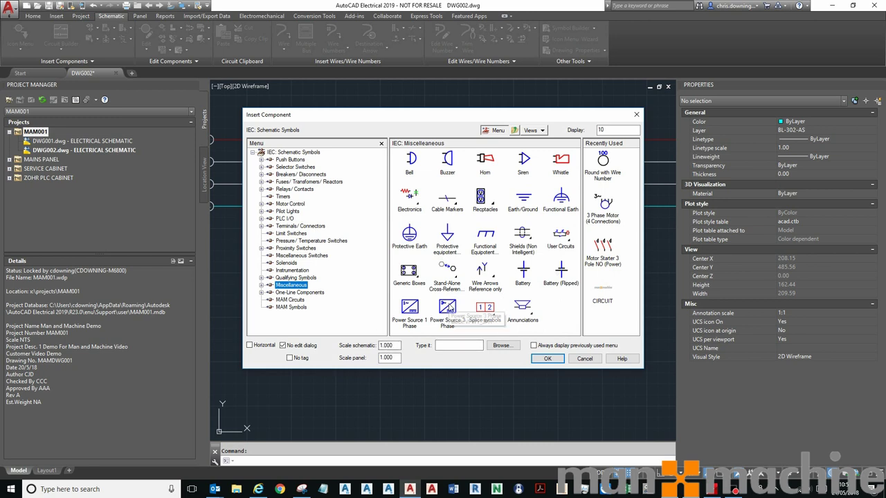
pyautogui.click(409, 311)
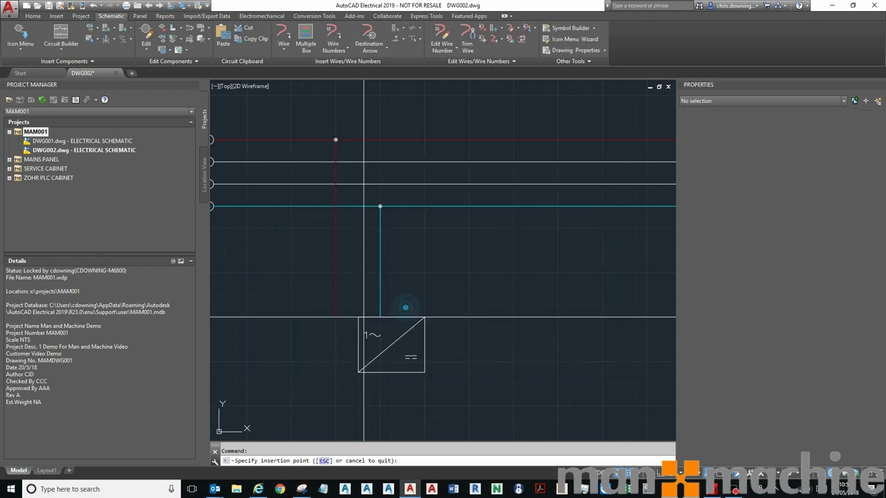
pyautogui.click(336, 317)
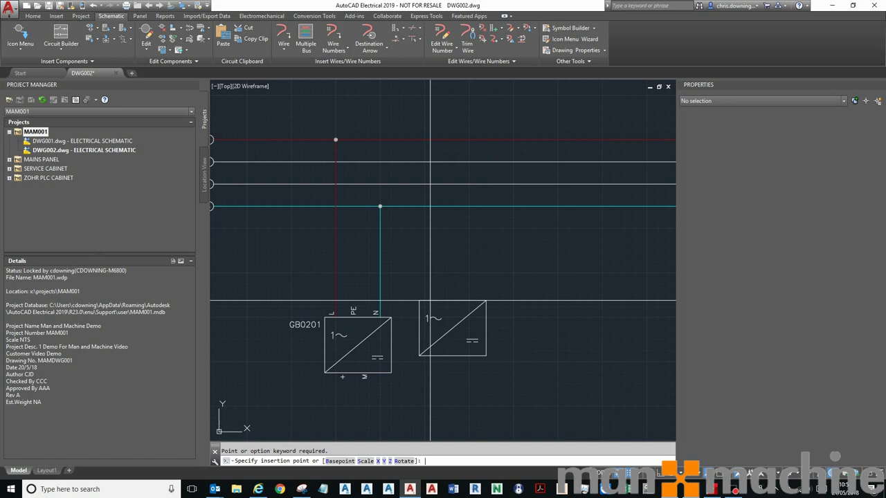
pyautogui.scroll(-2, 354, 276)
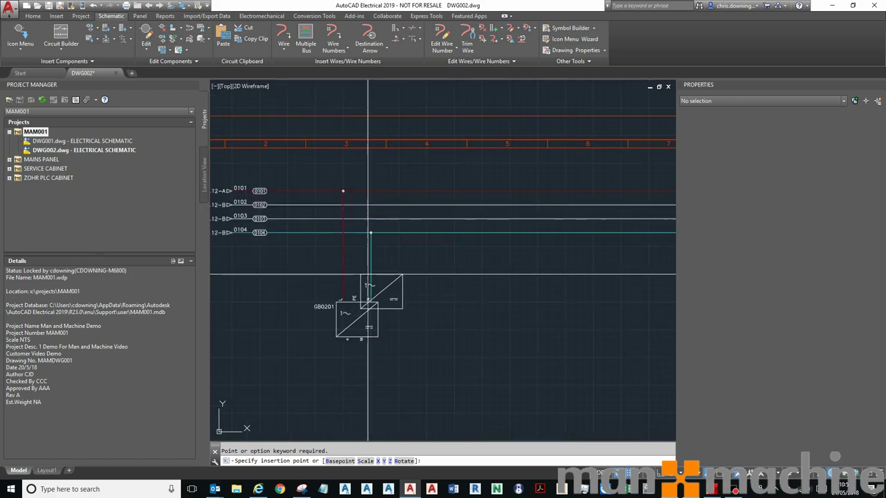
pyautogui.scroll(-3, 368, 275)
pyautogui.press('Escape')
pyautogui.scroll(1, 438, 379)
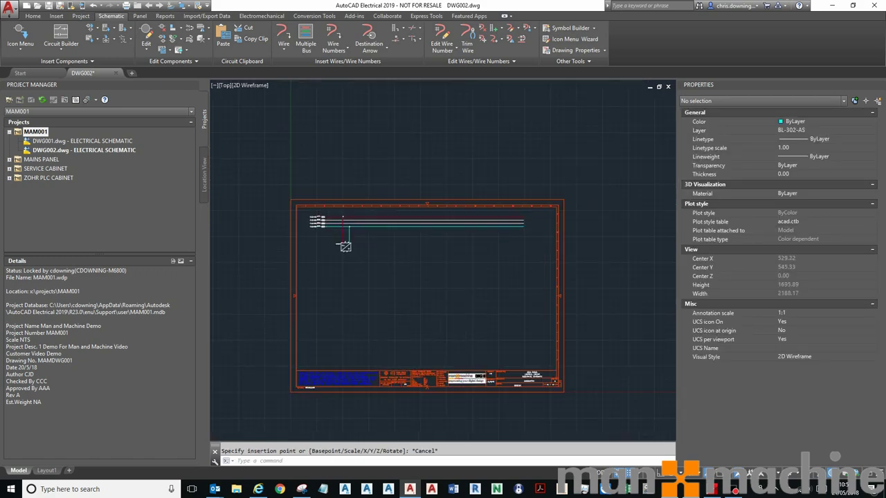
pyautogui.middleClick(344, 246)
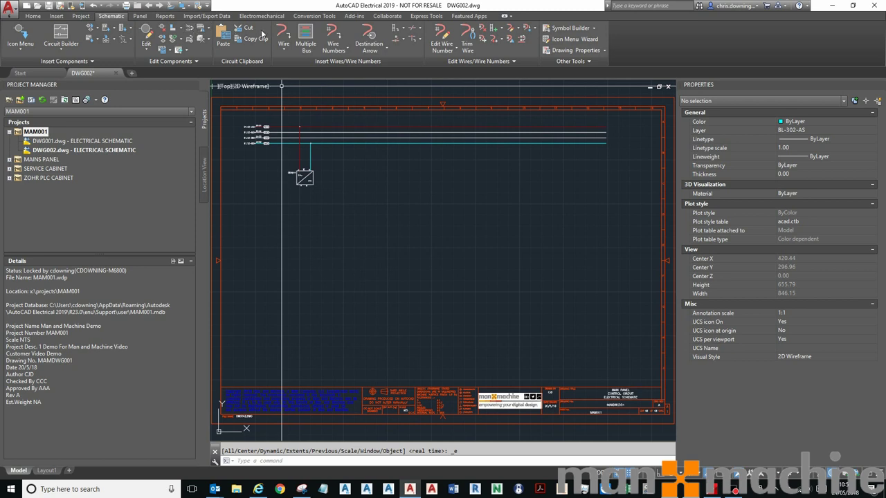
# - Draw a wire from GB0201's bottom terminal running horizontally across to the right
pyautogui.click(284, 35)
pyautogui.scroll(4, 302, 187)
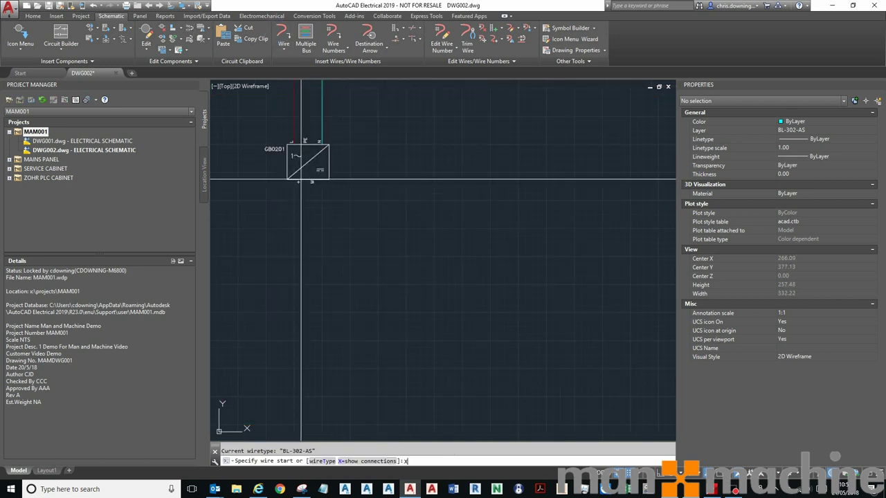
pyautogui.click(300, 180)
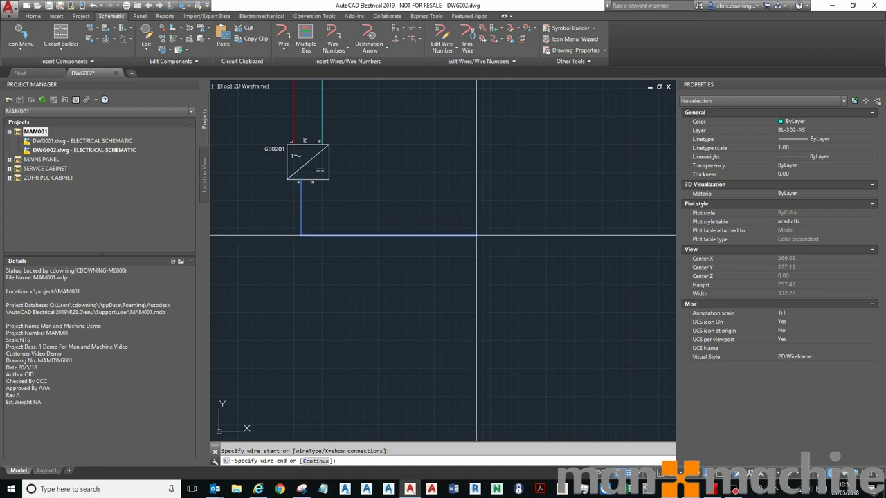
pyautogui.scroll(-3, 431, 222)
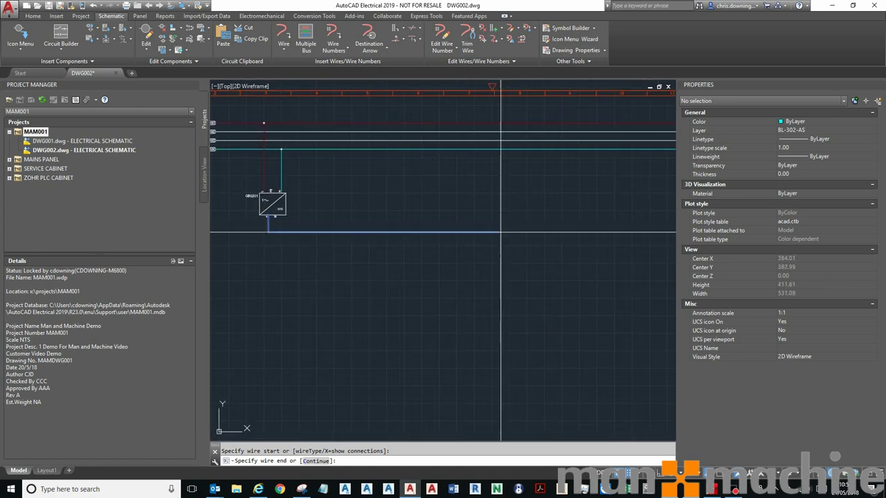
pyautogui.click(614, 245)
pyautogui.press('Escape')
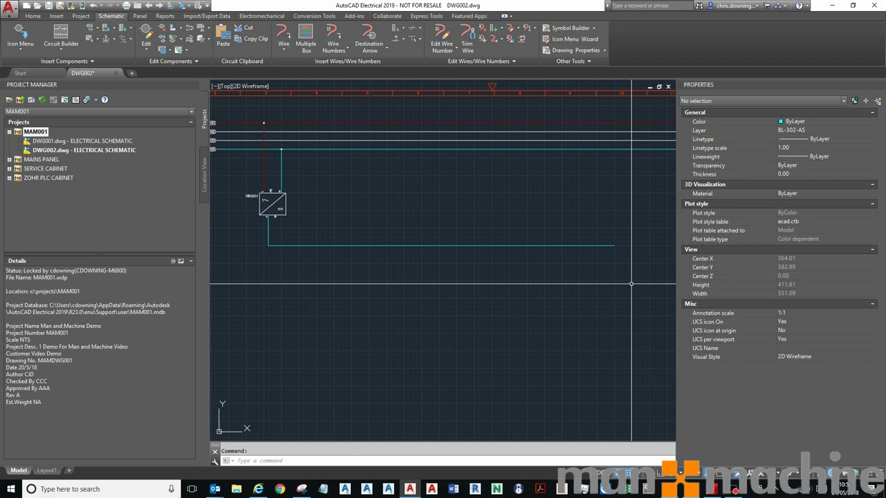
# - Convert the wire below GB0201 to the RED 1mm RD-045-DD wire type
pyautogui.rightClick(283, 246)
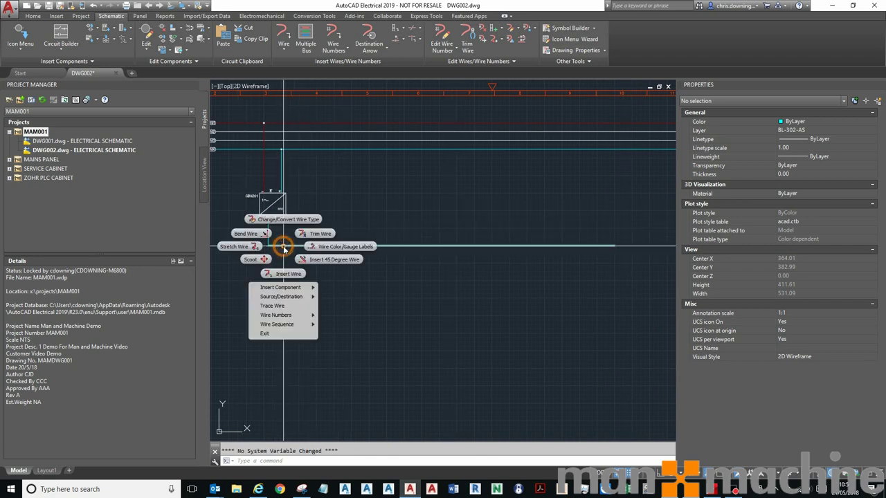
pyautogui.click(289, 226)
pyautogui.scroll(2, 333, 228)
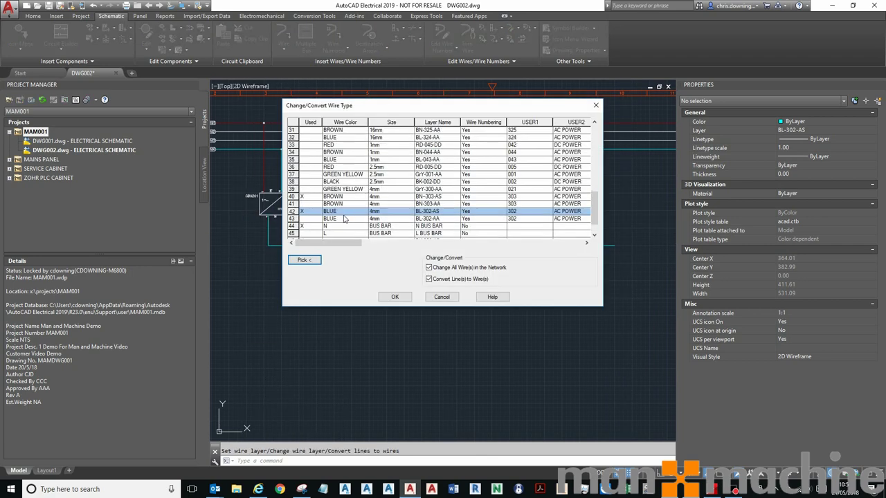
pyautogui.click(336, 190)
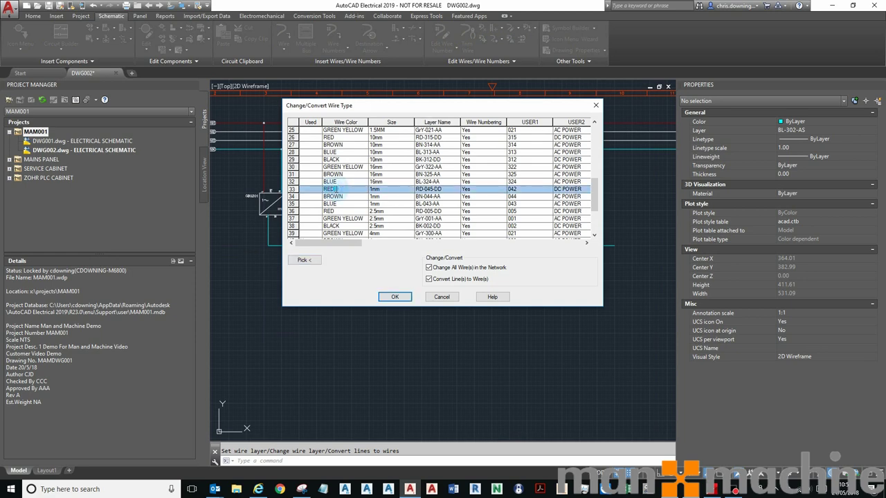
pyautogui.click(395, 297)
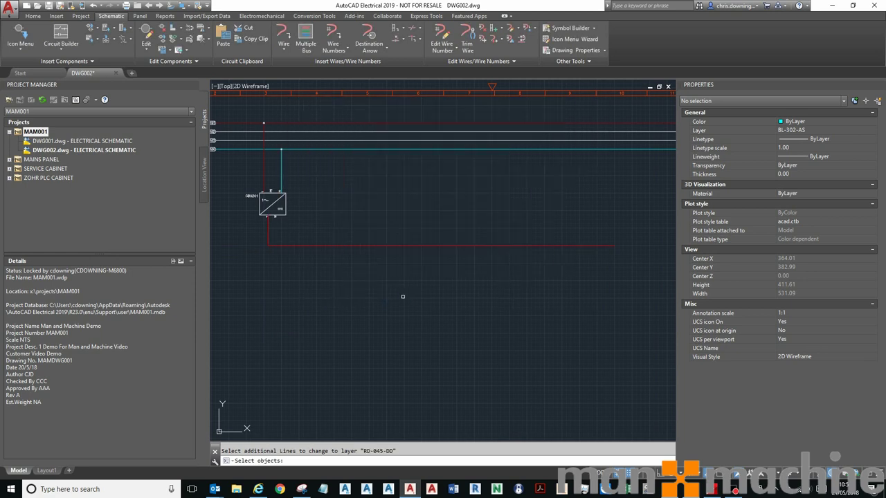
pyautogui.press('Return')
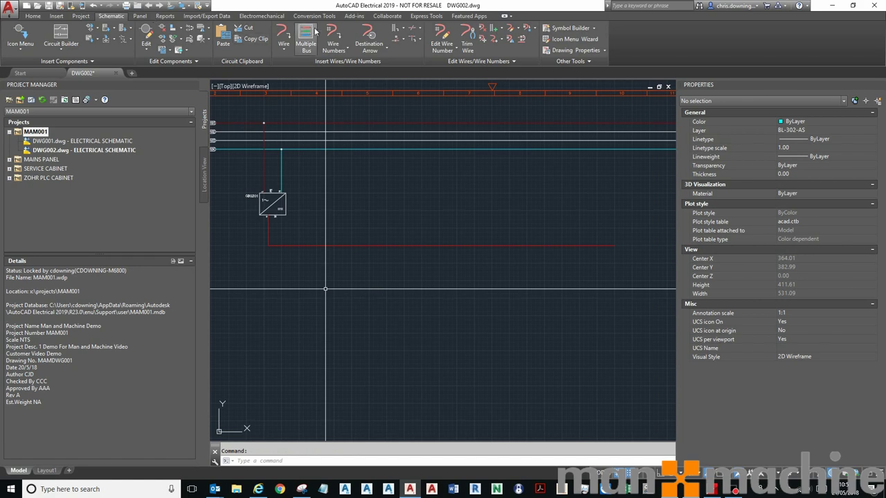
# - Start a new wire using the BLUE 1mm BL-043-AA wire type
pyautogui.click(284, 35)
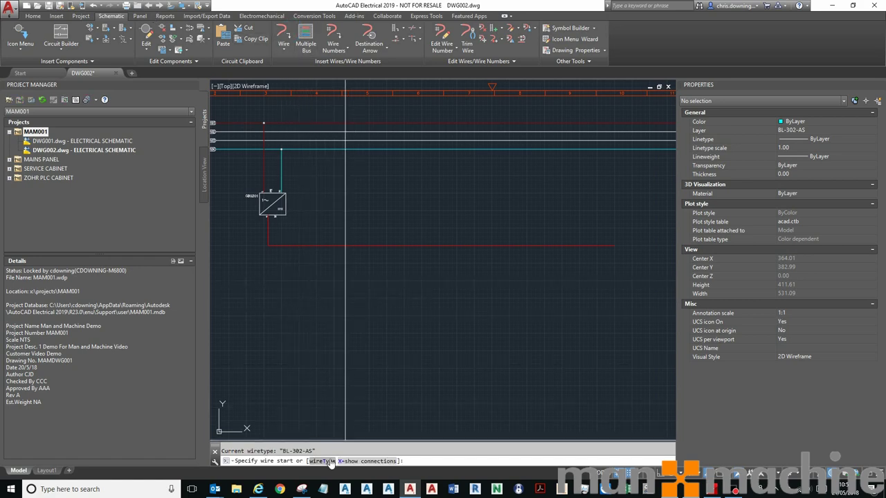
pyautogui.click(322, 461)
pyautogui.scroll(1, 374, 200)
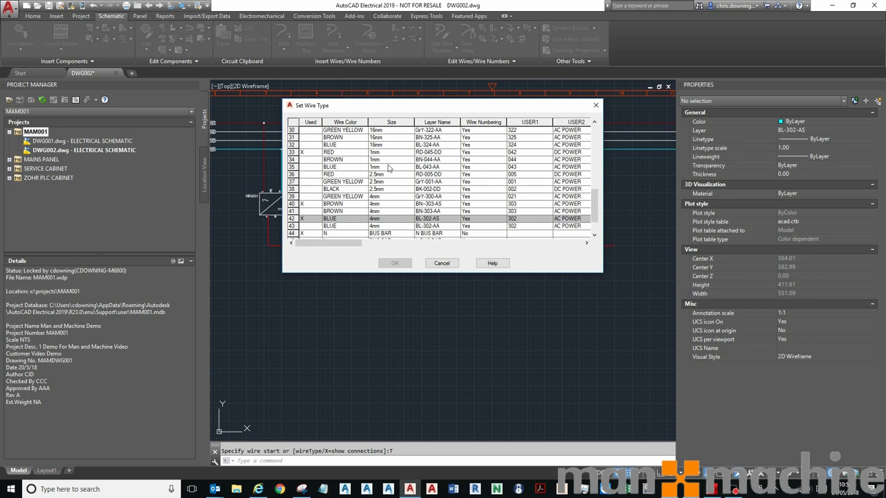
pyautogui.click(385, 172)
pyautogui.click(394, 263)
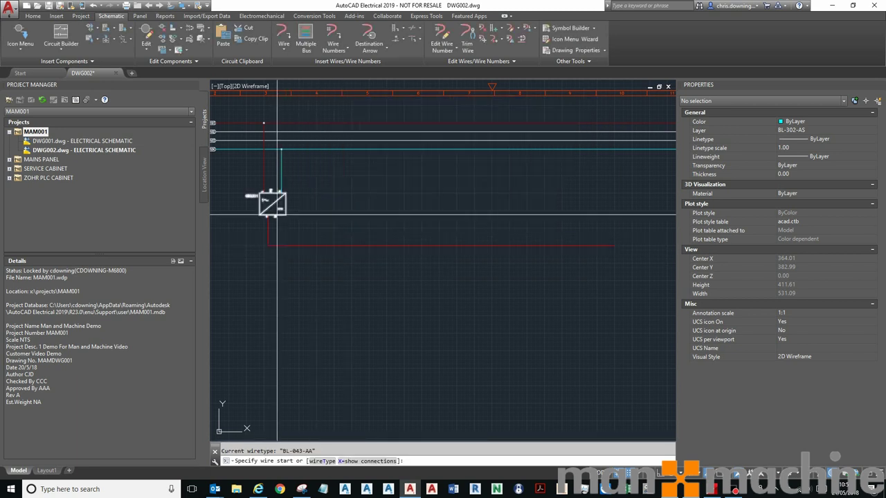
# - Draw the blue wire from GB0201's other terminal down near the sheet bottom and right
pyautogui.click(280, 217)
pyautogui.scroll(-4, 292, 263)
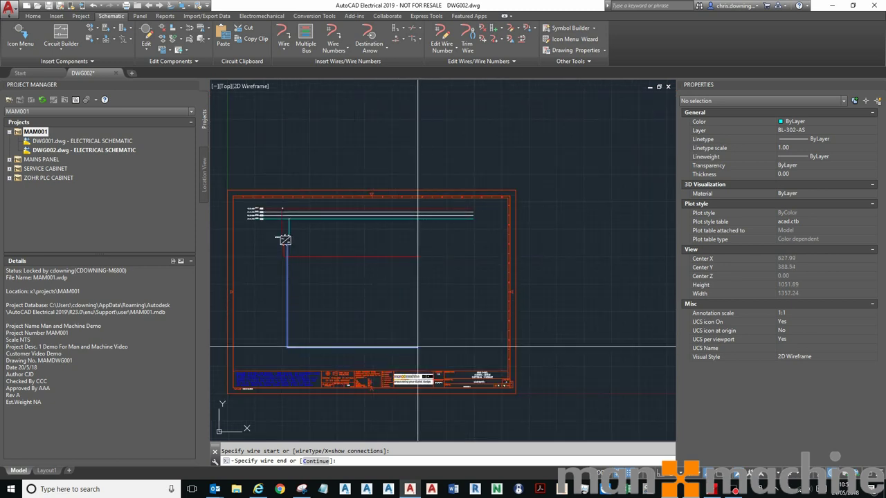
pyautogui.scroll(2, 424, 348)
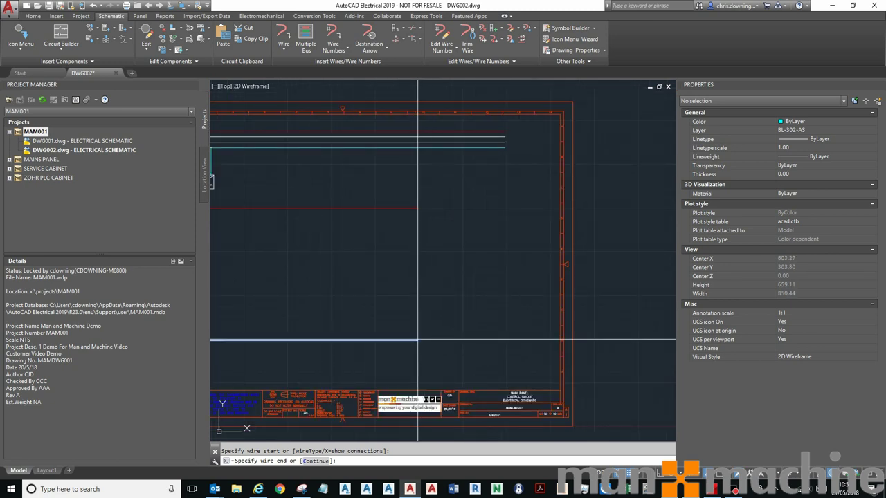
pyautogui.click(418, 339)
pyautogui.press('Return')
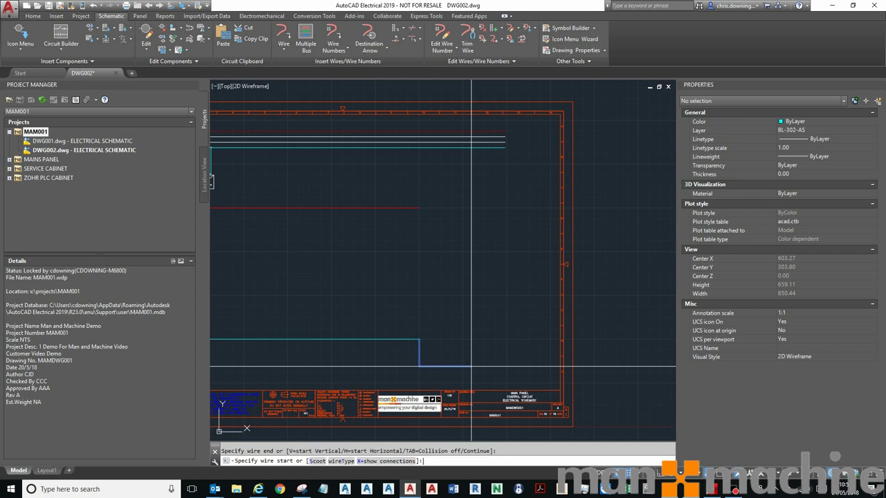
pyautogui.moveTo(388, 324); pyautogui.dragTo(468, 297, button='middle')
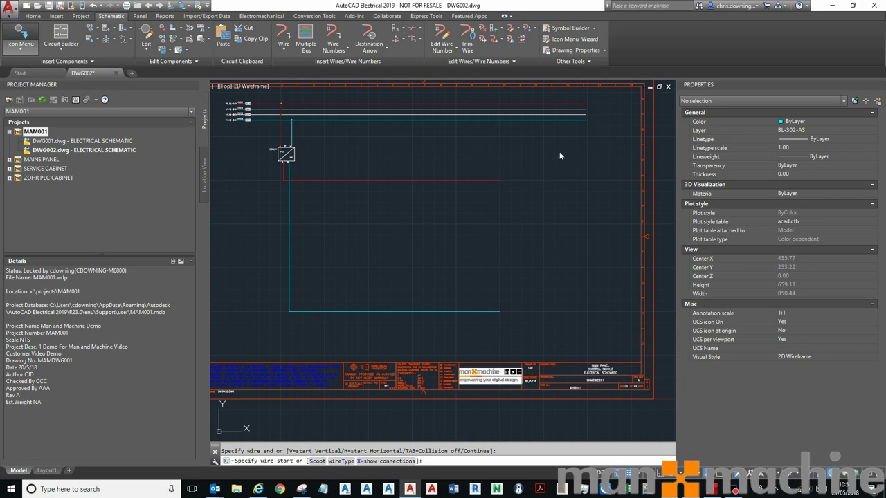
# - Insert the Motor Control > Motor Starter coil, tagged CB0201, just above the lower blue wire
pyautogui.click(20, 34)
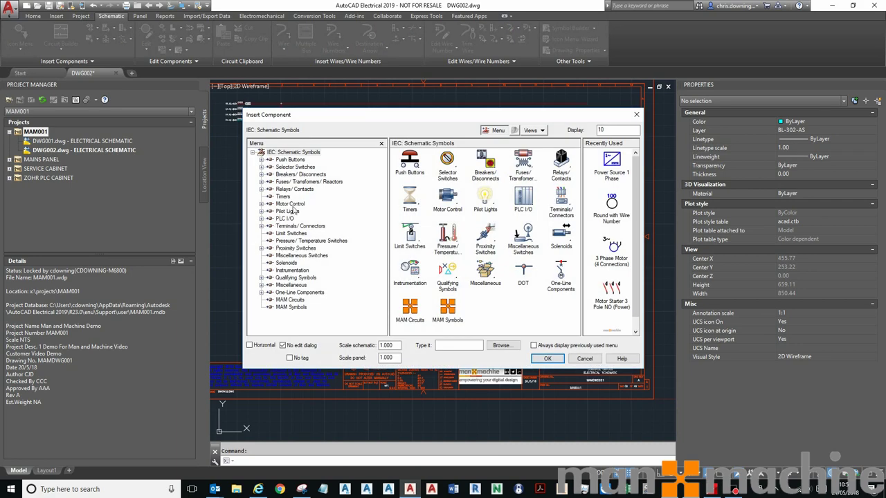
pyautogui.click(290, 204)
pyautogui.click(261, 204)
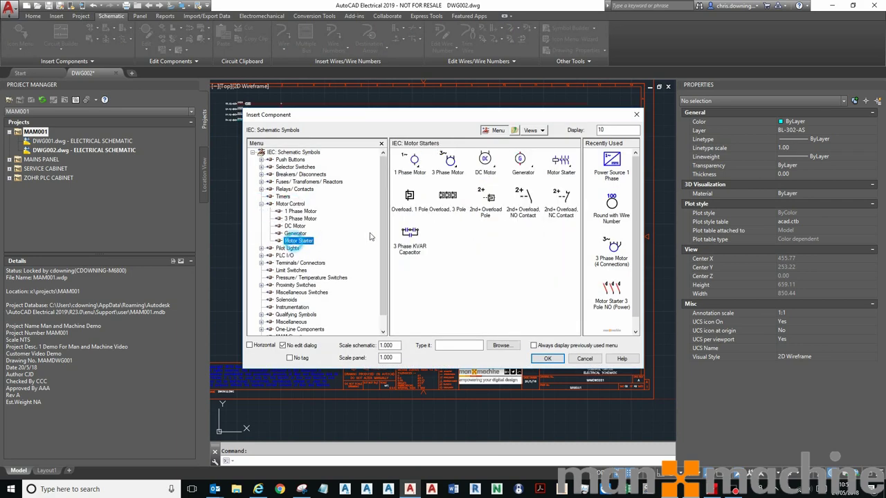
pyautogui.click(409, 163)
pyautogui.scroll(5, 286, 270)
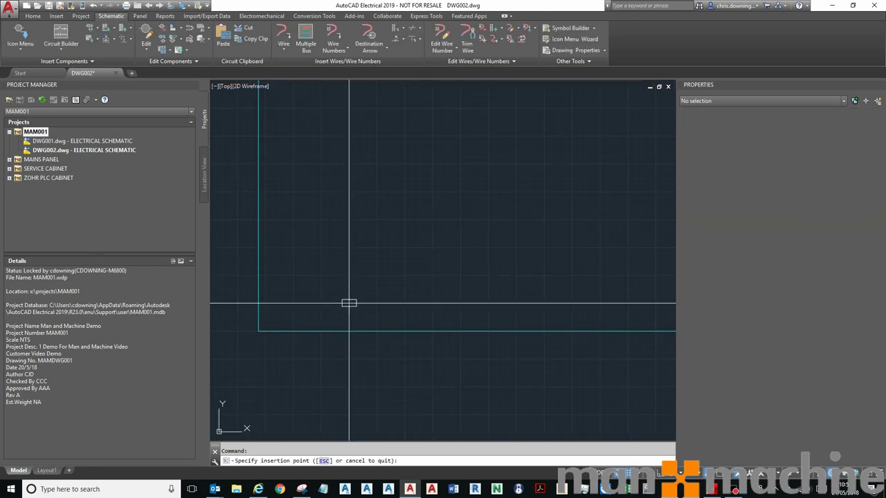
pyautogui.click(348, 303)
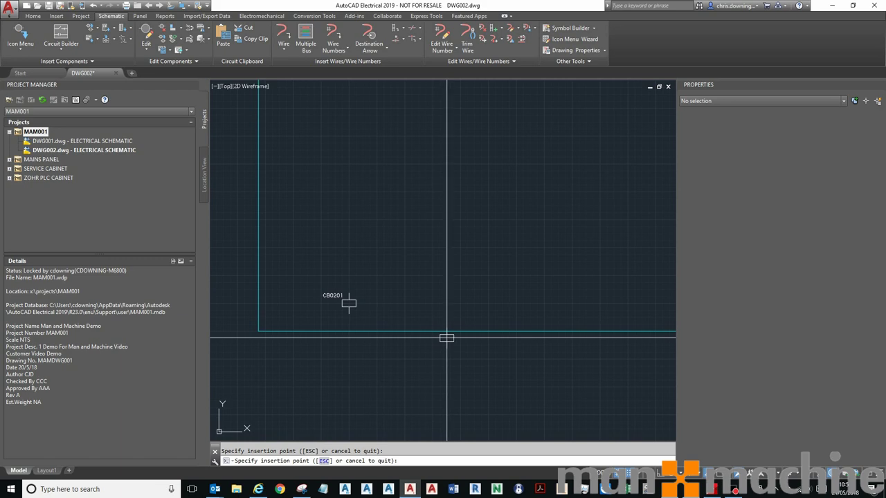
pyautogui.scroll(-5, 391, 296)
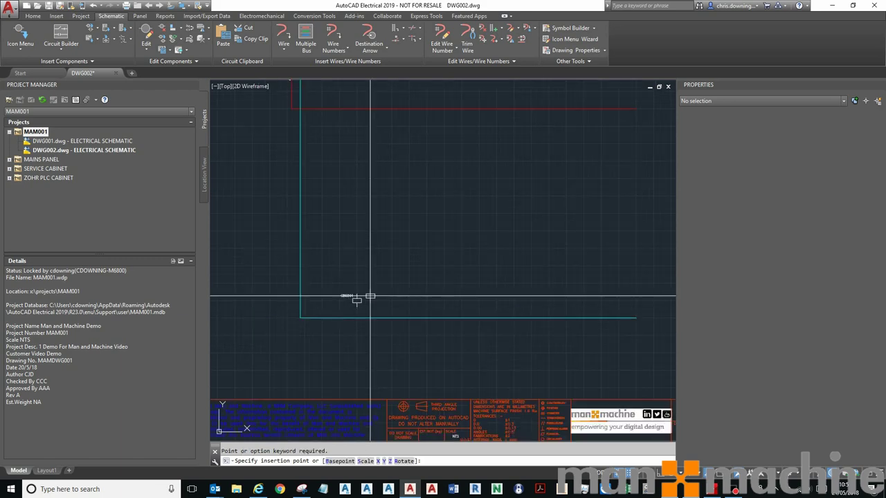
pyautogui.press('Escape')
pyautogui.scroll(6, 380, 273)
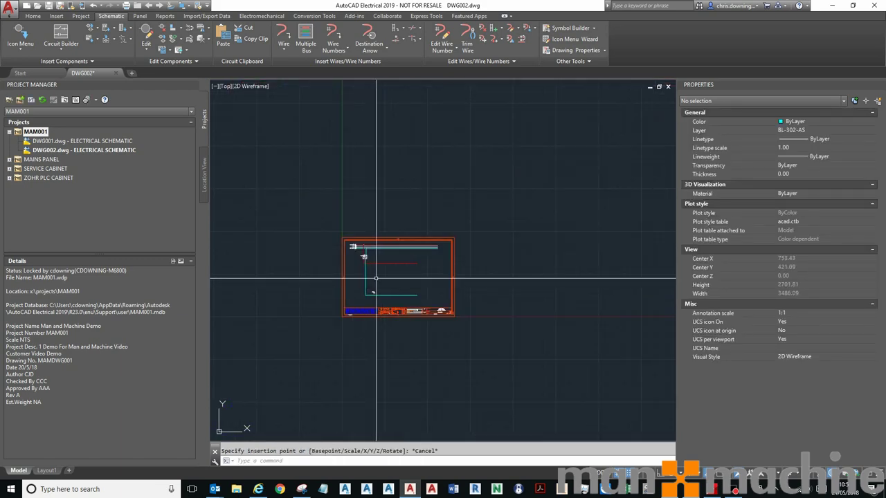
# - Draw a wire from the red line down to CB0201
pyautogui.click(283, 28)
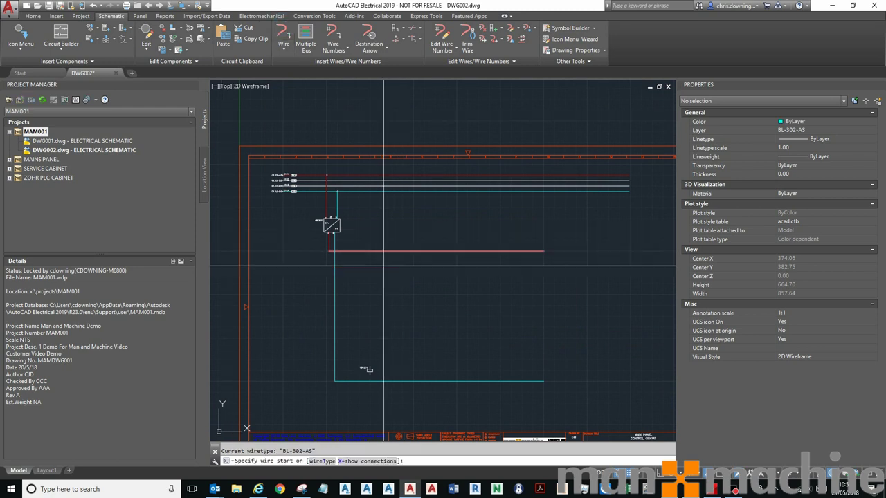
pyautogui.scroll(4, 373, 263)
pyautogui.click(366, 220)
pyautogui.scroll(-3, 401, 304)
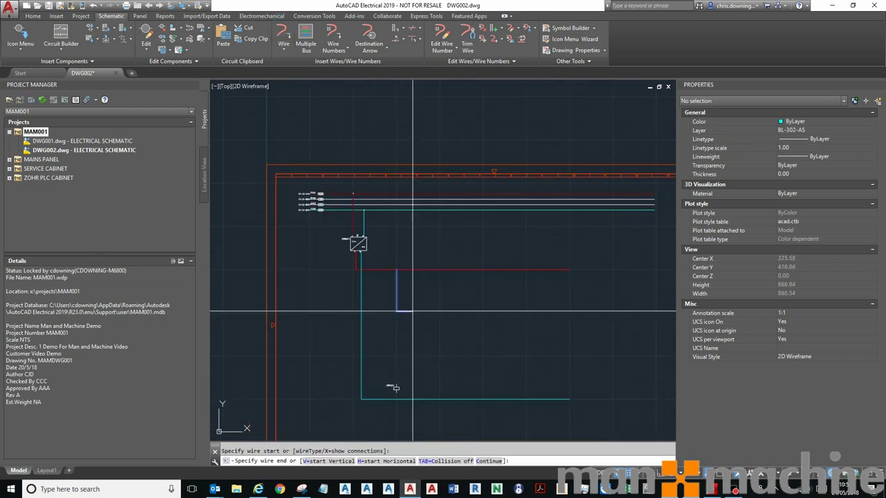
pyautogui.scroll(5, 390, 360)
pyautogui.click(374, 358)
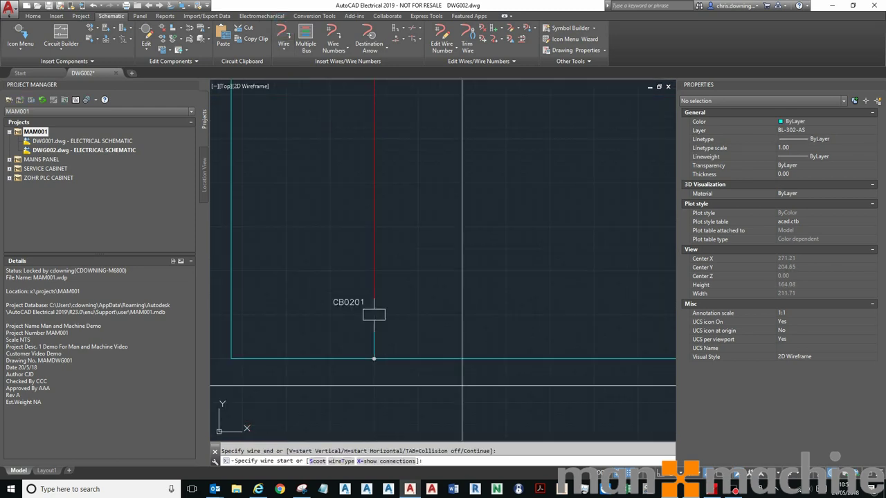
pyautogui.scroll(-5, 387, 346)
pyautogui.press('Escape')
pyautogui.scroll(2, 384, 337)
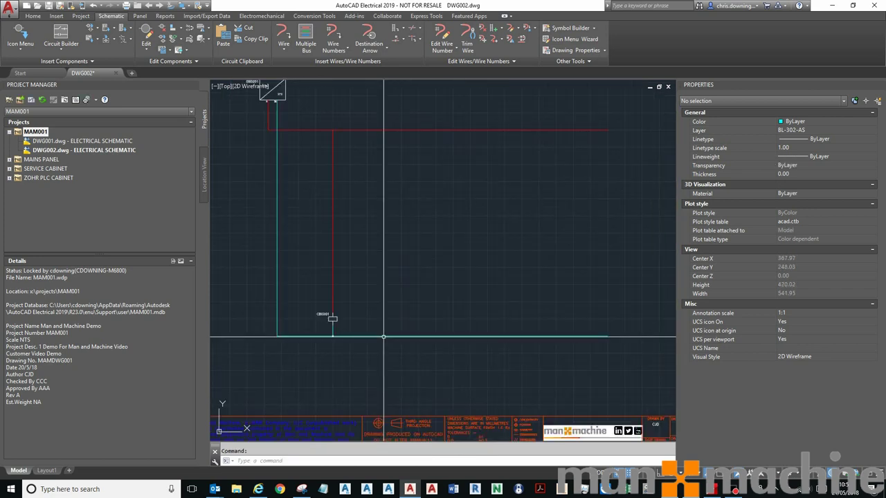
# - Copy the wire and CB0201 to three positions to the right, creating CB0202–CB0204
pyautogui.click(162, 52)
pyautogui.click(290, 116)
pyautogui.click(365, 380)
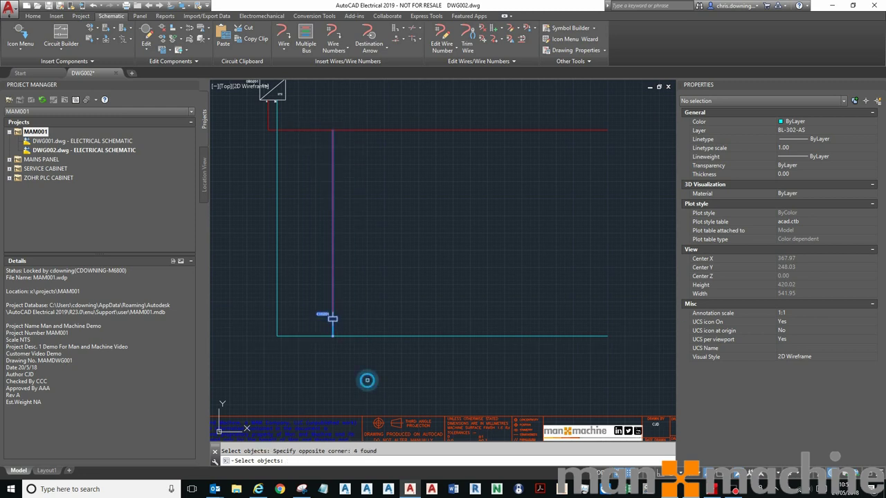
pyautogui.rightClick(391, 235)
pyautogui.click(332, 131)
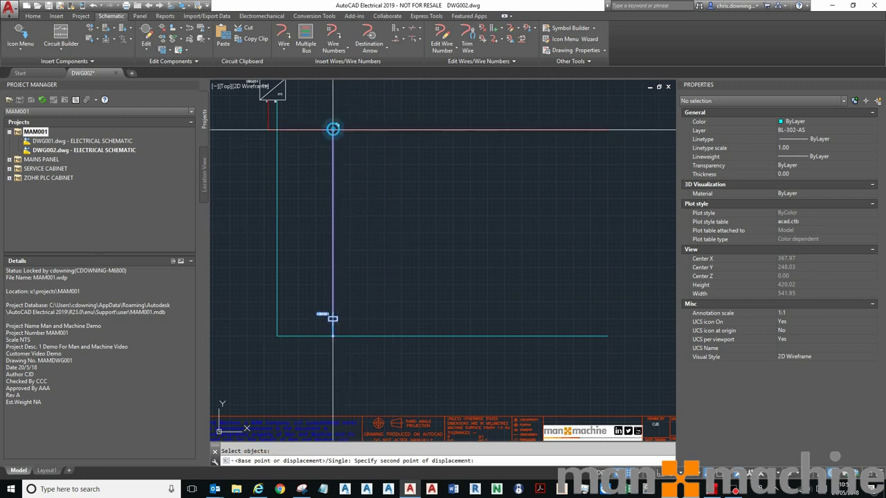
pyautogui.click(419, 129)
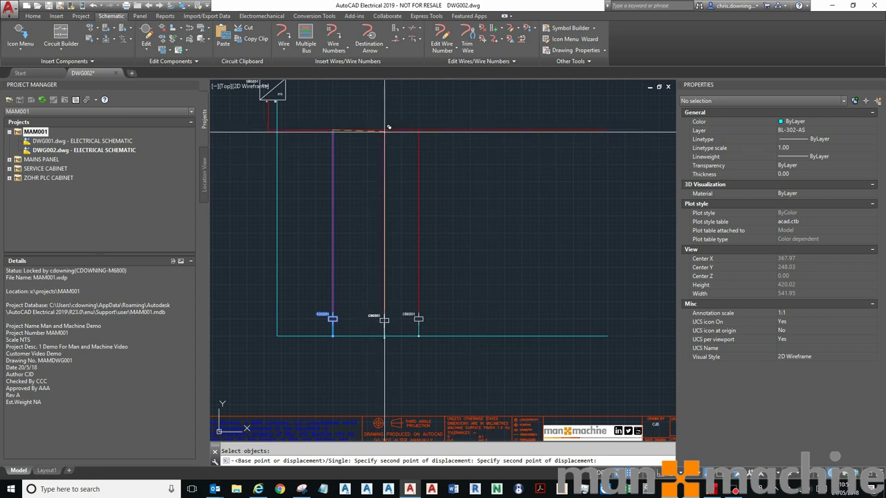
pyautogui.click(505, 129)
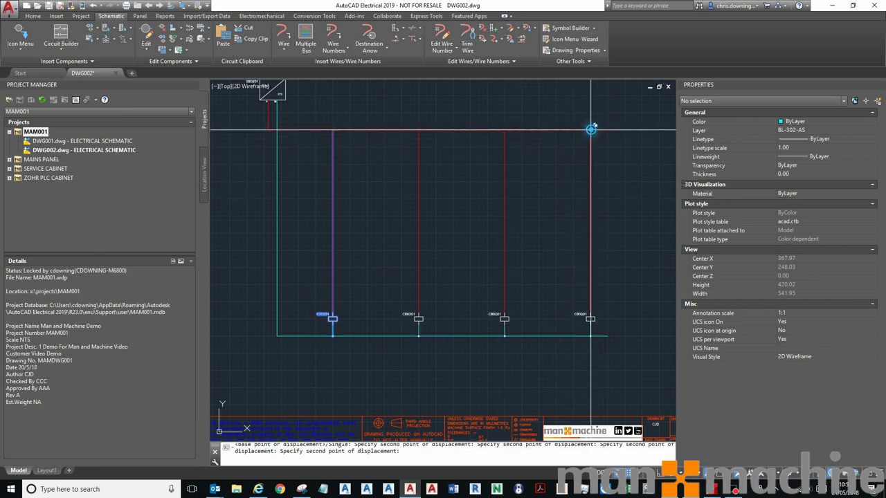
pyautogui.click(590, 130)
pyautogui.press('Return')
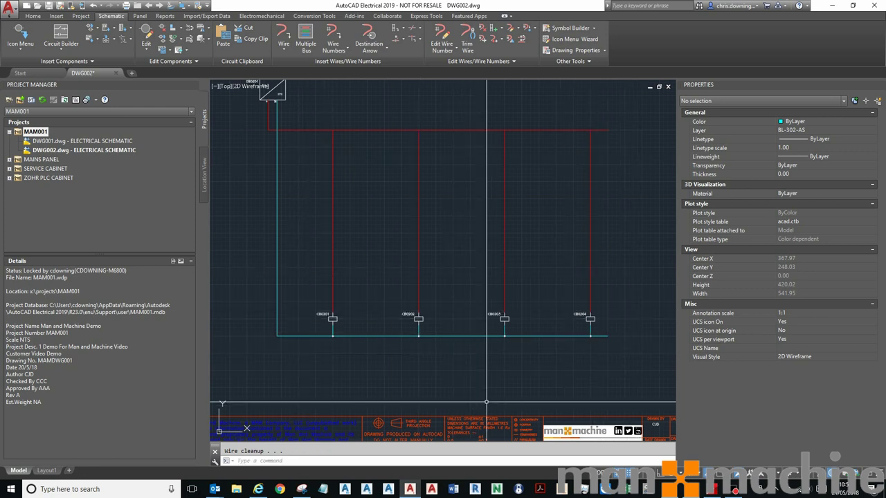
pyautogui.scroll(2, 409, 270)
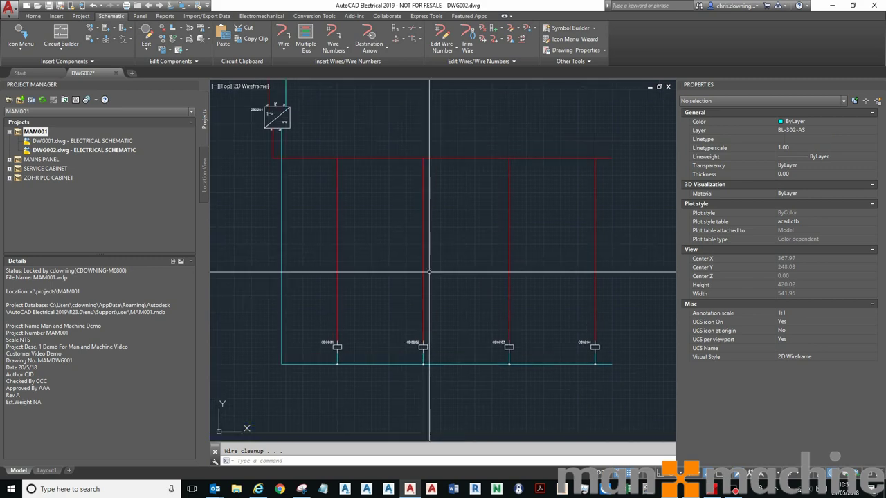
pyautogui.moveTo(409, 270); pyautogui.dragTo(420, 298, button='middle')
pyautogui.scroll(-2, 421, 299)
pyautogui.scroll(-2, 294, 150)
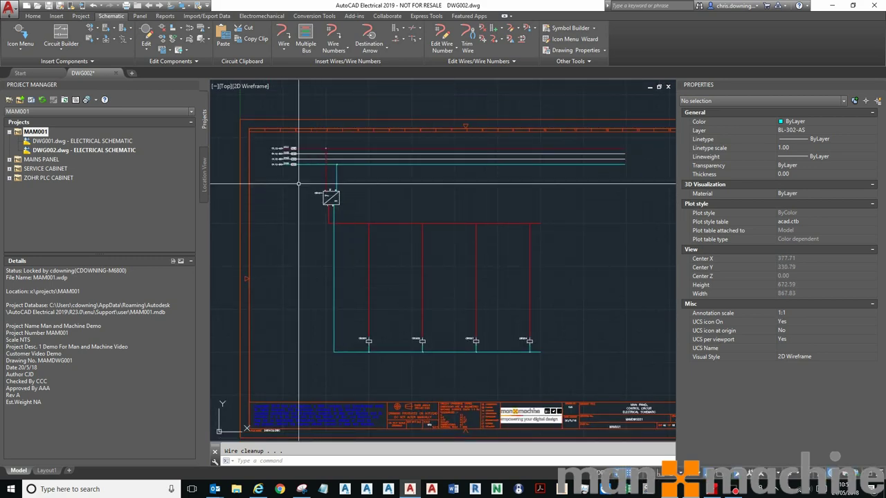
pyautogui.scroll(2, 298, 150)
pyautogui.scroll(1, 464, 227)
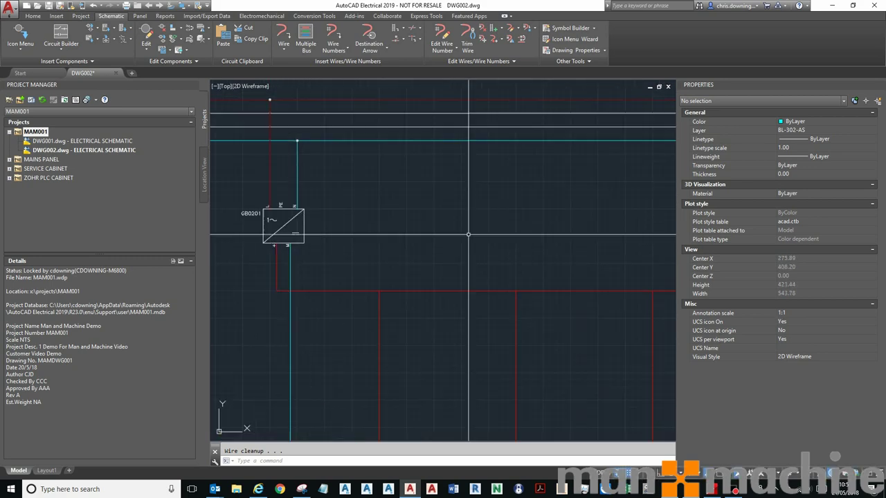
pyautogui.moveTo(464, 227); pyautogui.dragTo(422, 224, button='middle')
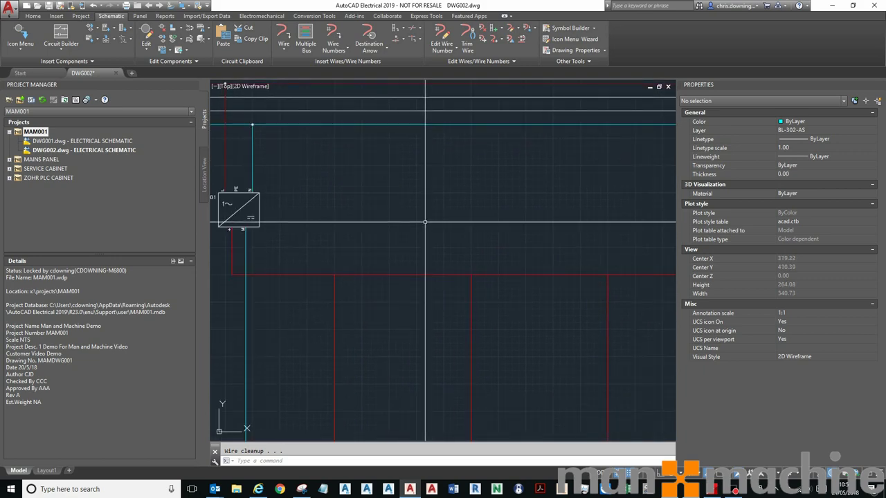
pyautogui.moveTo(481, 264); pyautogui.dragTo(477, 233, button='middle')
pyautogui.scroll(-2, 477, 232)
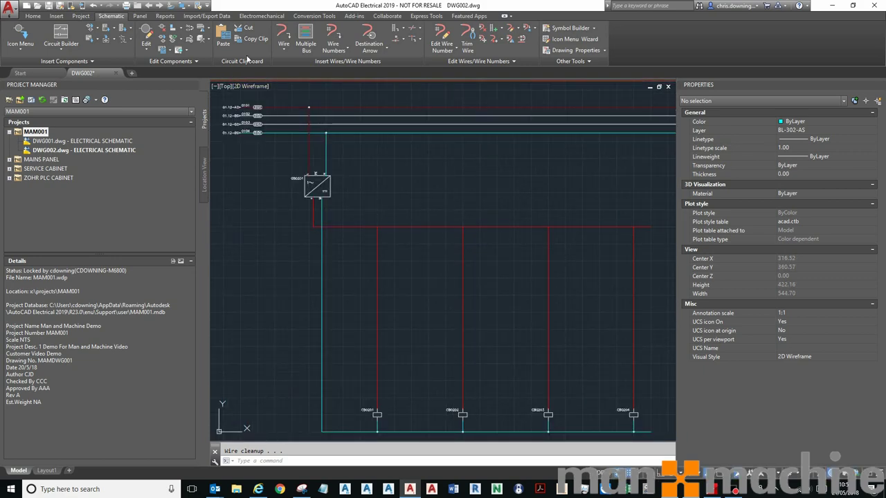
# - Run Wire Numbers drawing-wide with Tag/retag all, giving the converter outputs 0201 and 0202
pyautogui.click(334, 38)
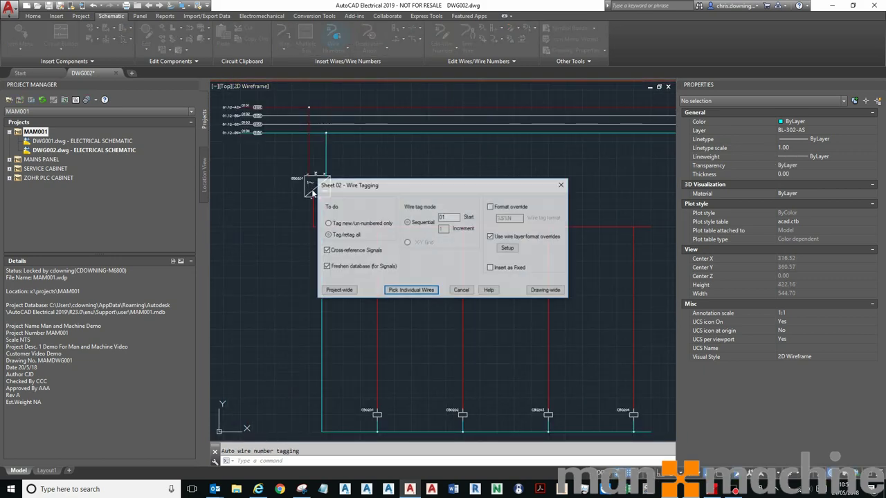
pyautogui.click(545, 290)
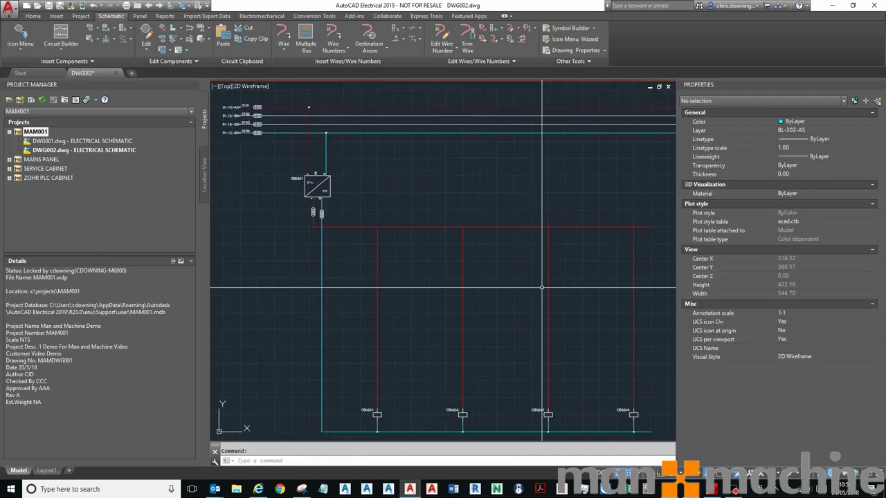
pyautogui.scroll(4, 294, 230)
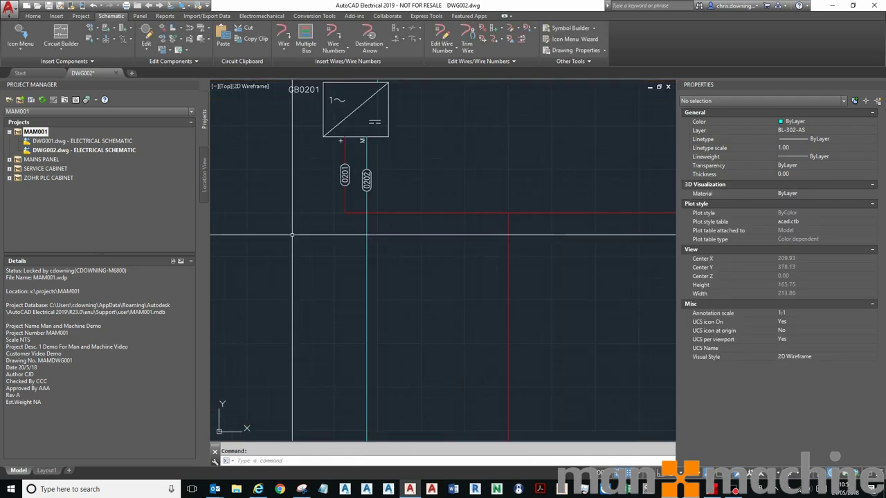
pyautogui.scroll(-4, 345, 186)
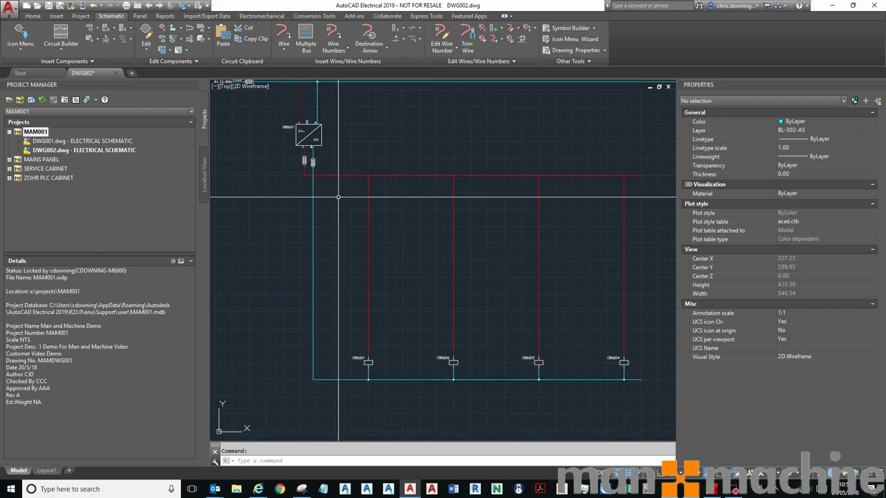
pyautogui.scroll(6, 277, 124)
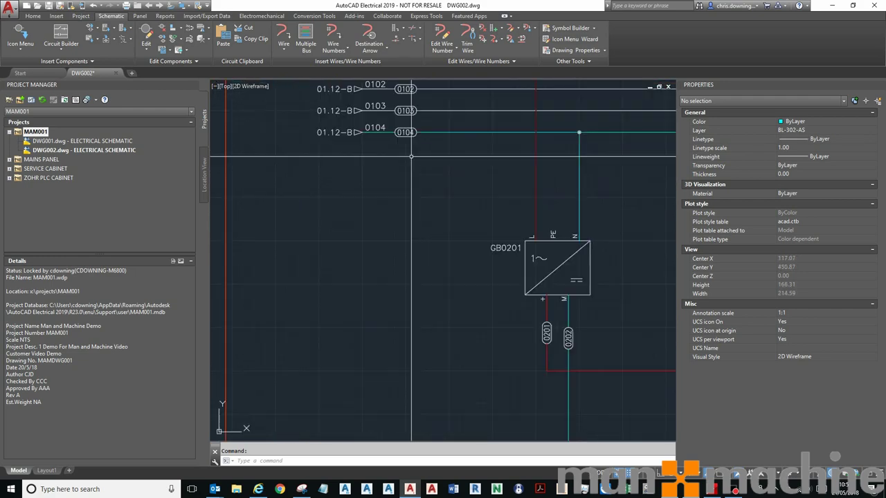
pyautogui.scroll(-3, 475, 208)
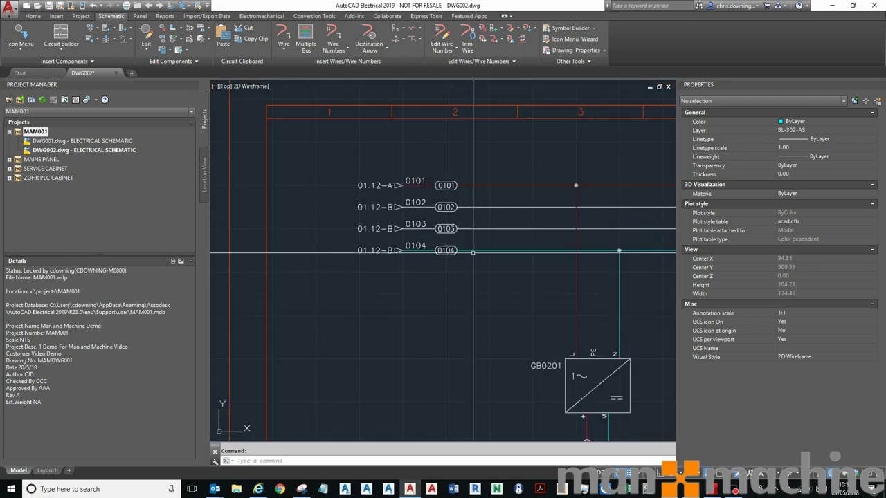
pyautogui.scroll(1, 383, 236)
pyautogui.scroll(-3, 383, 236)
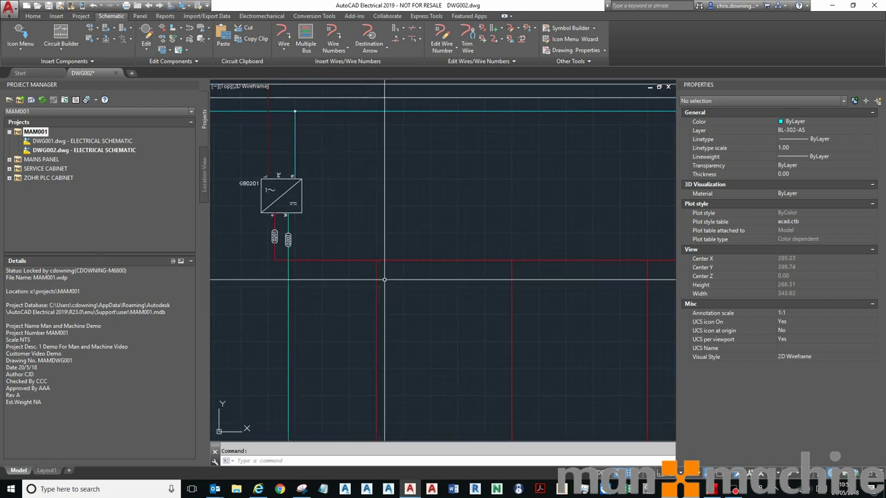
pyautogui.scroll(-3, 401, 214)
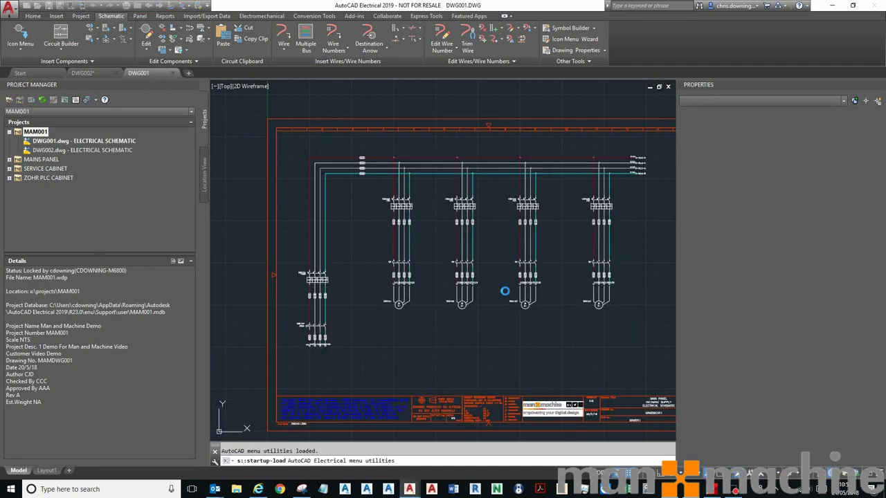
# - Link the first QA breaker contact to parent CB0201, showing cross-reference 02.4-G
pyautogui.scroll(5, 415, 256)
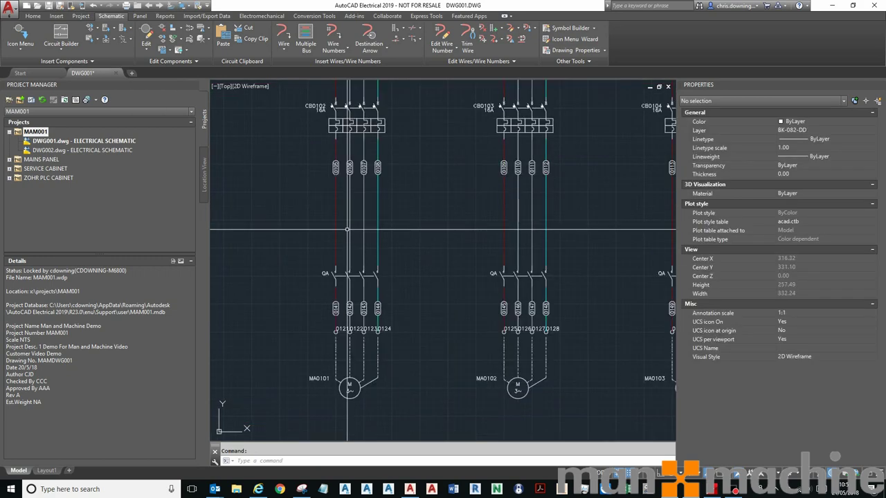
pyautogui.rightClick(326, 275)
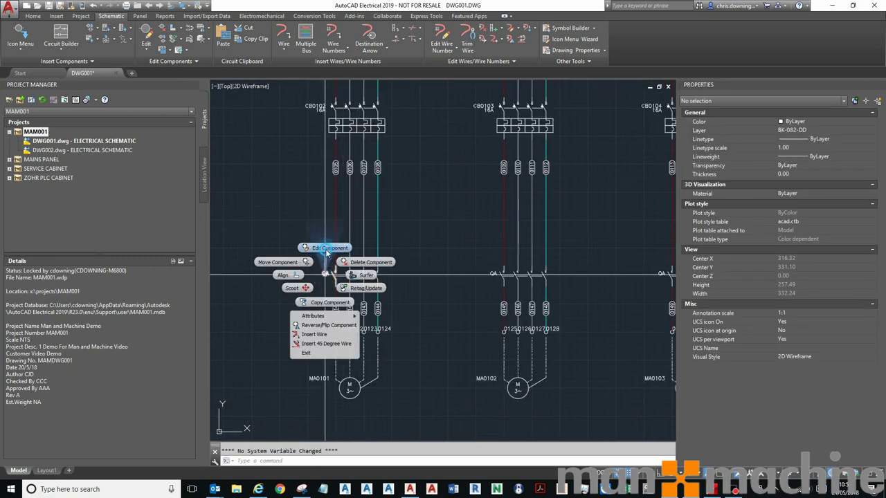
pyautogui.click(327, 249)
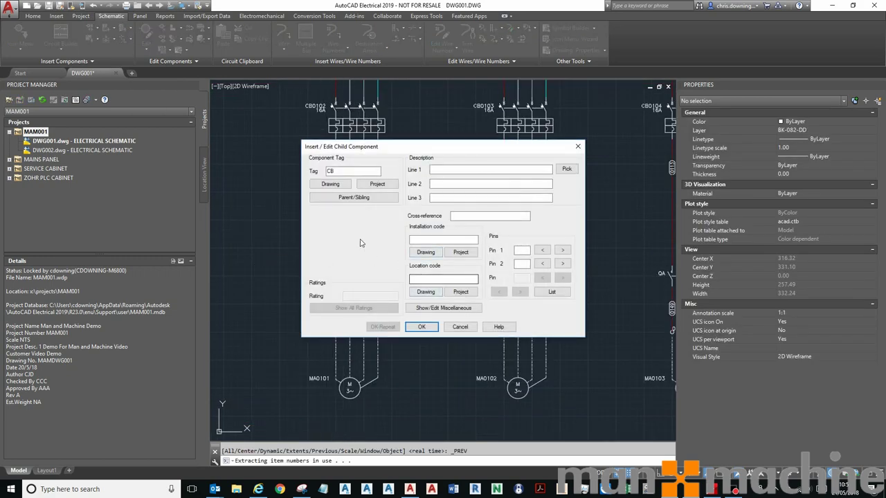
pyautogui.click(357, 199)
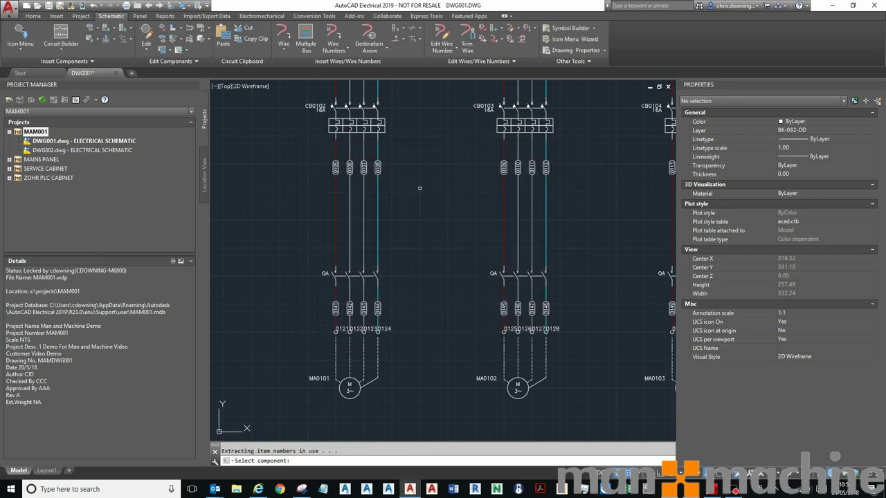
pyautogui.press('Return')
pyautogui.click(379, 187)
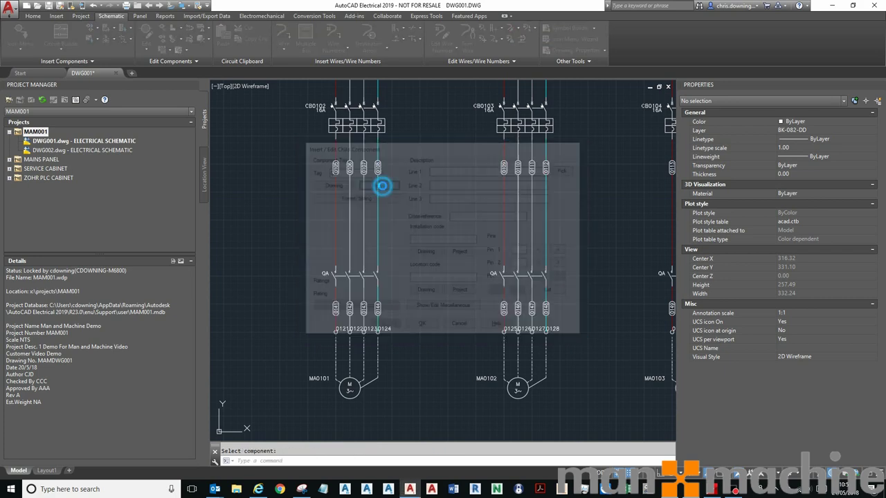
pyautogui.click(432, 188)
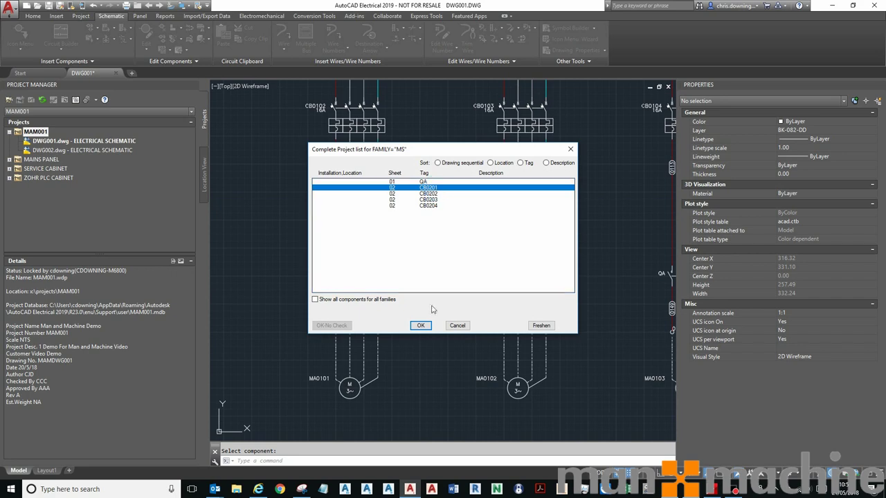
pyautogui.click(424, 325)
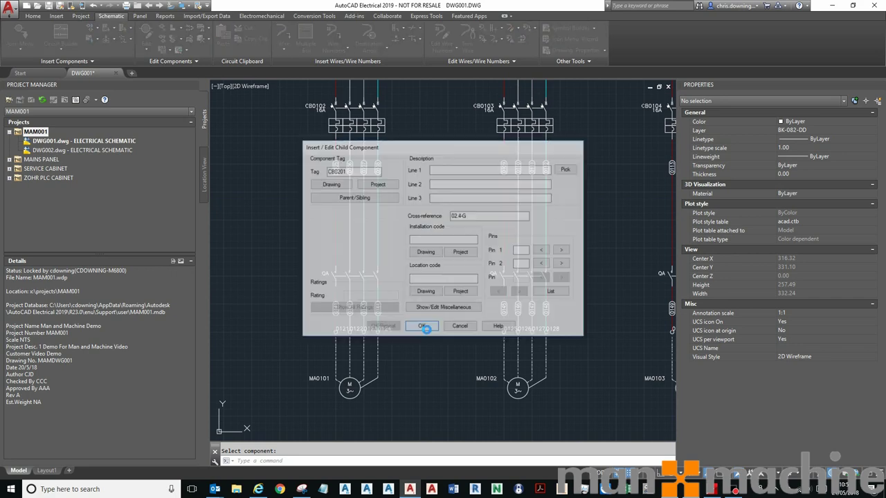
pyautogui.click(426, 330)
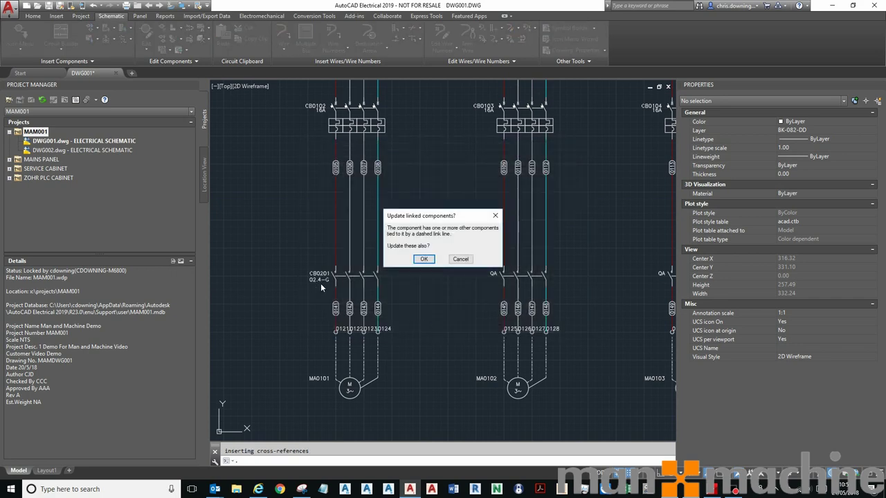
pyautogui.click(428, 258)
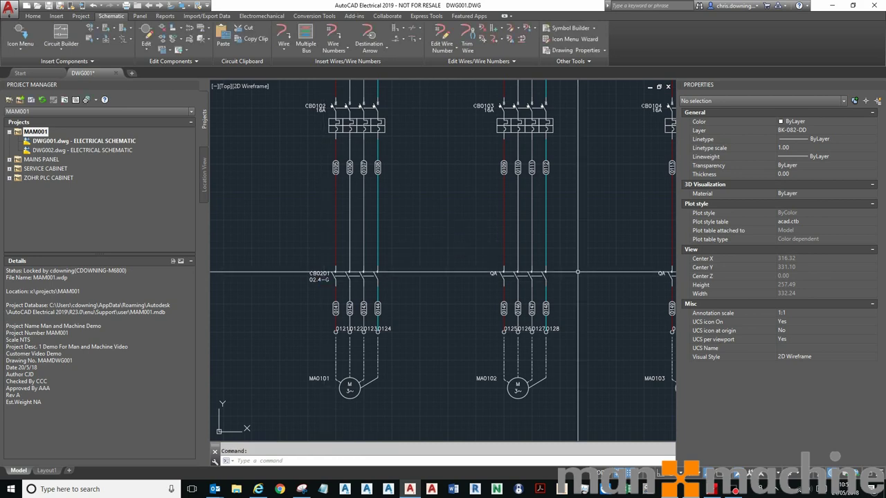
# - Link the second QA breaker contact to parent CB0202, showing cross-reference 02.6-G
pyautogui.click(495, 247)
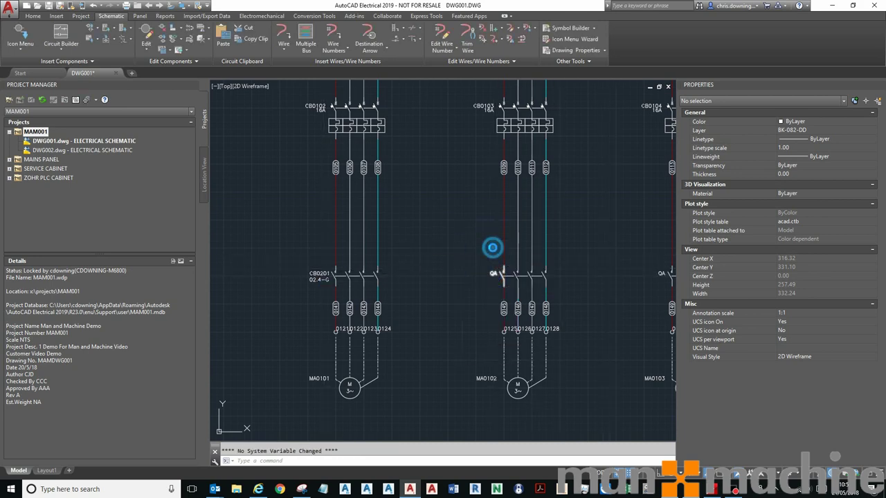
pyautogui.click(371, 197)
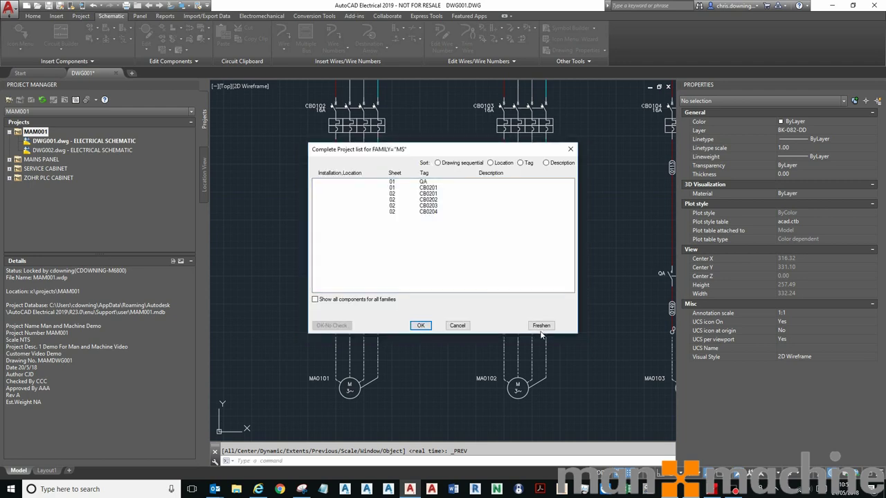
pyautogui.click(425, 200)
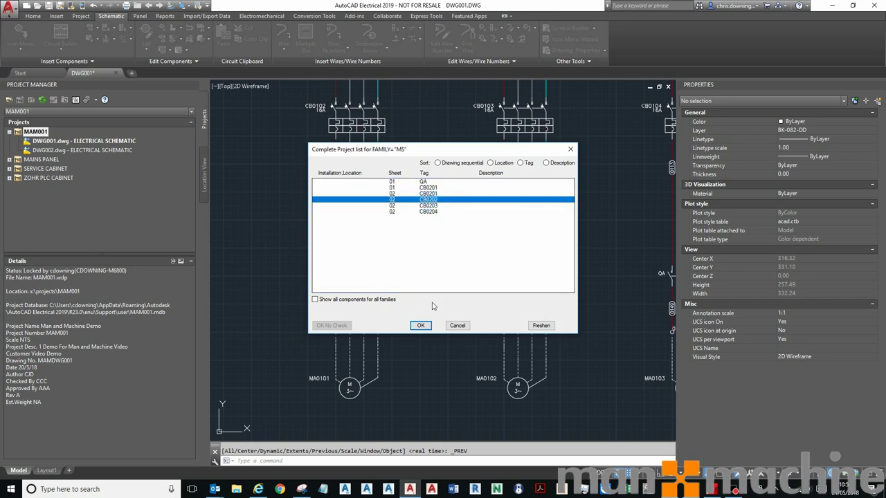
pyautogui.click(420, 326)
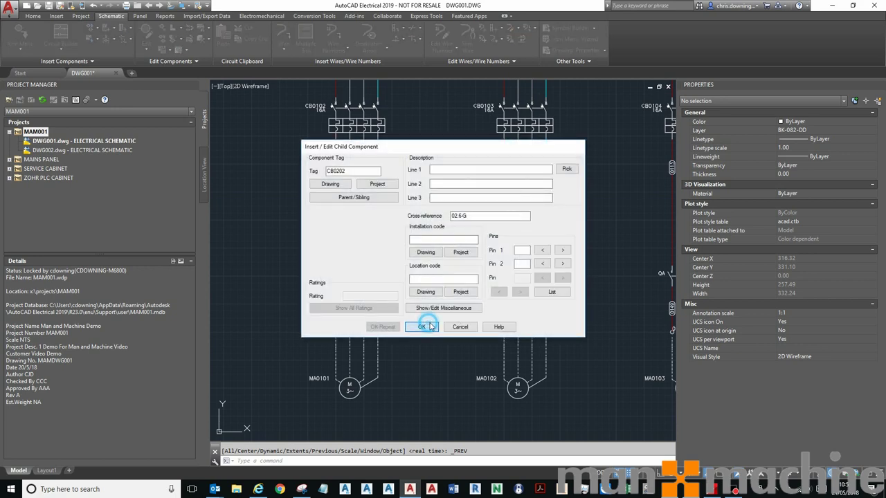
pyautogui.click(422, 323)
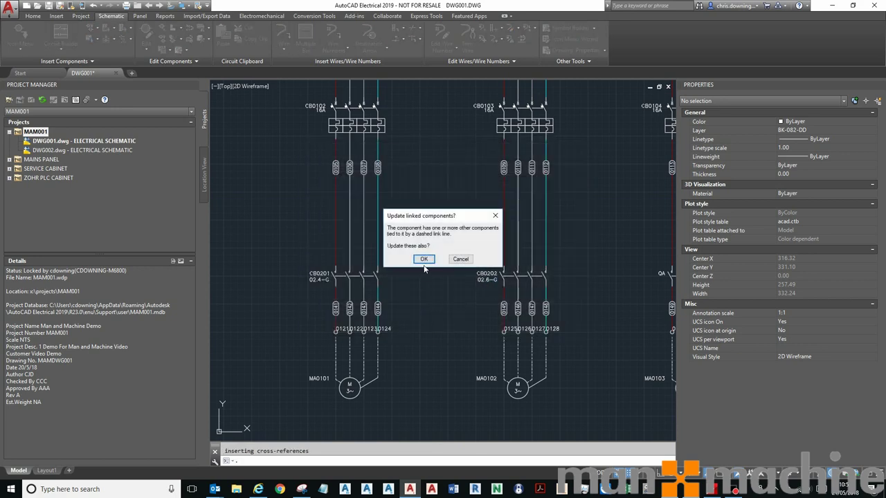
pyautogui.click(424, 260)
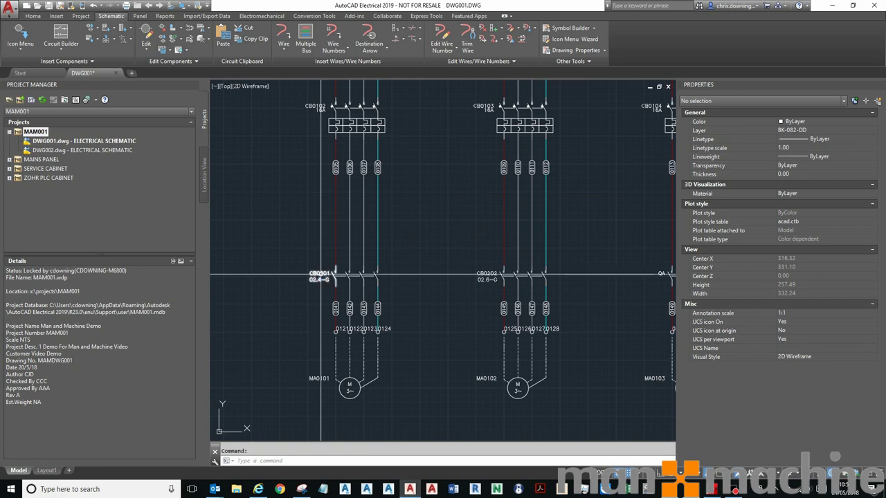
# - Link the third child contact to parent breaker CB0203, updating the linked contacts
pyautogui.scroll(-2, 320, 276)
pyautogui.scroll(2, 543, 275)
pyautogui.rightClick(543, 275)
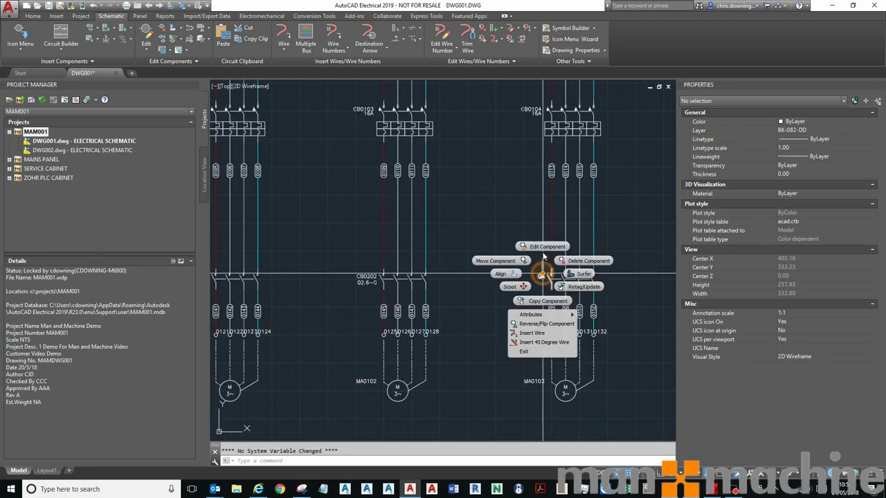
pyautogui.click(539, 245)
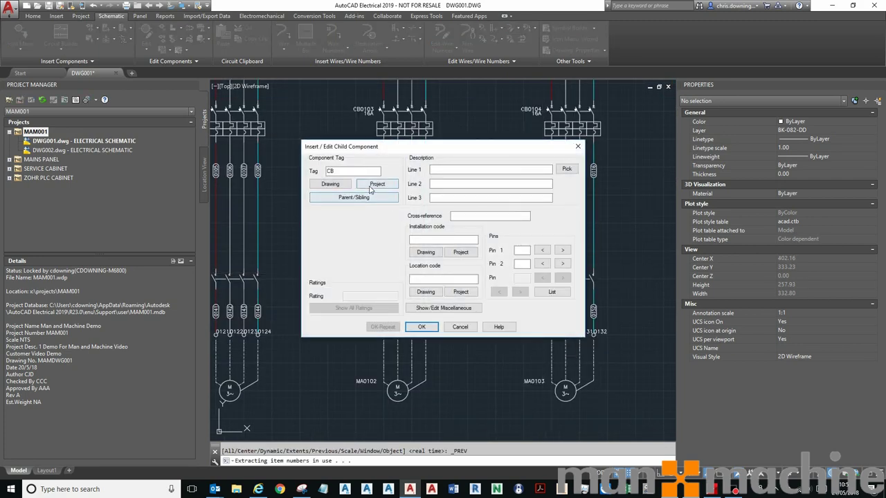
pyautogui.click(371, 188)
pyautogui.click(424, 211)
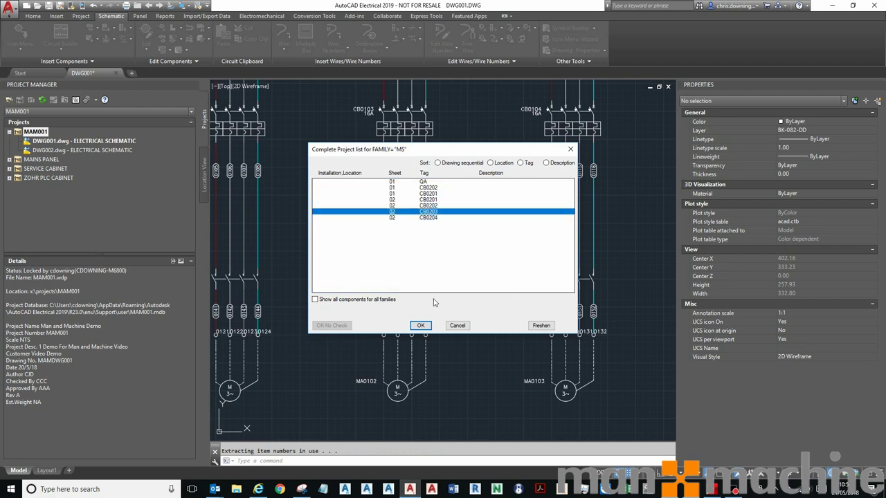
pyautogui.click(422, 324)
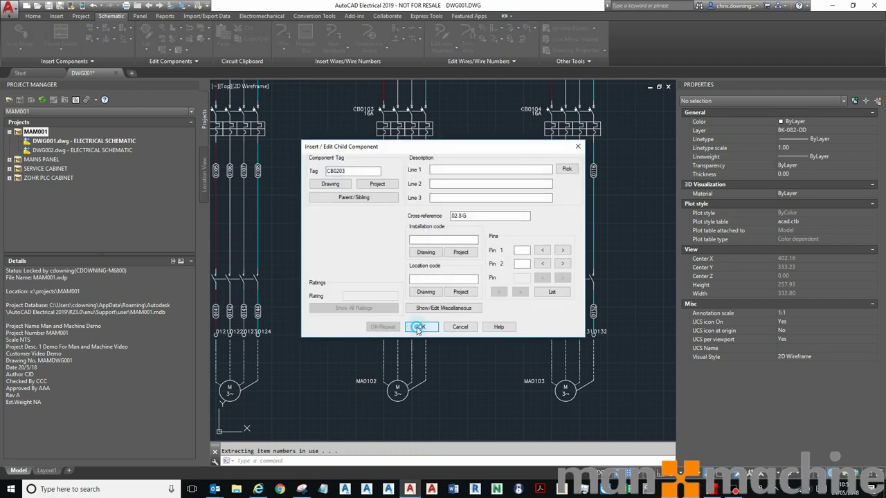
pyautogui.click(419, 327)
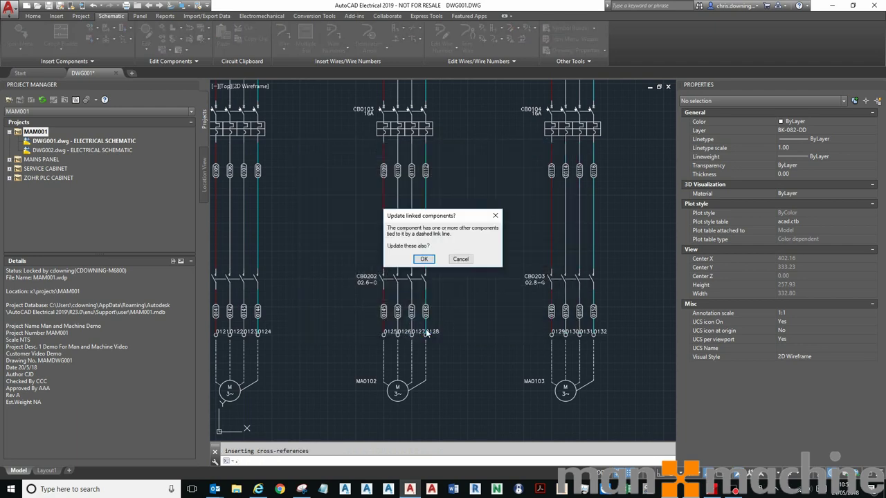
pyautogui.click(423, 259)
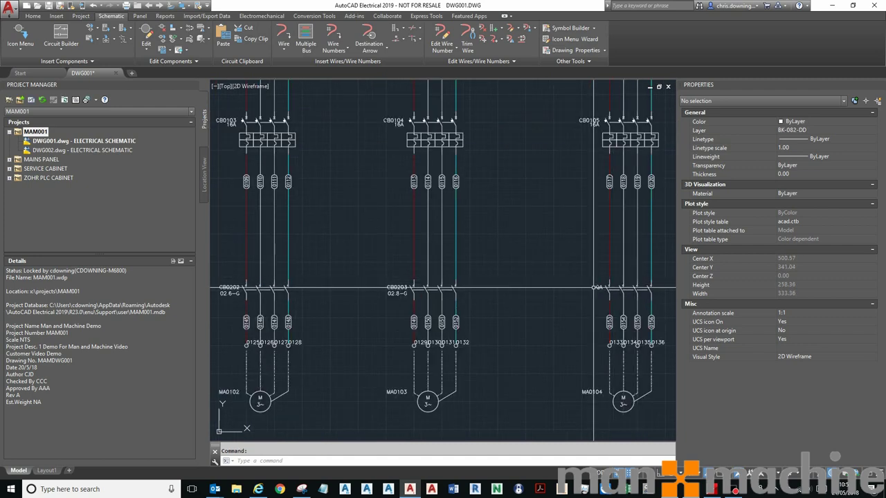
# - Link the fourth child contact to parent breaker CB0204, updating the linked contacts
pyautogui.rightClick(595, 287)
pyautogui.click(594, 261)
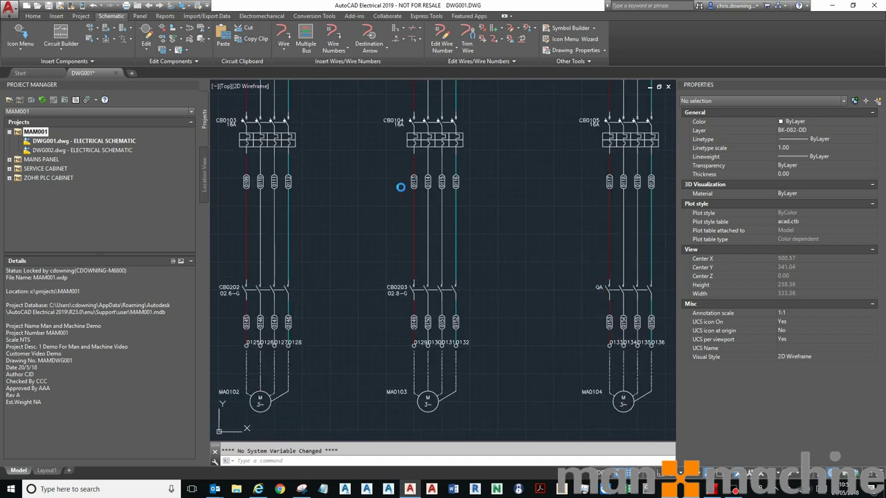
pyautogui.click(371, 185)
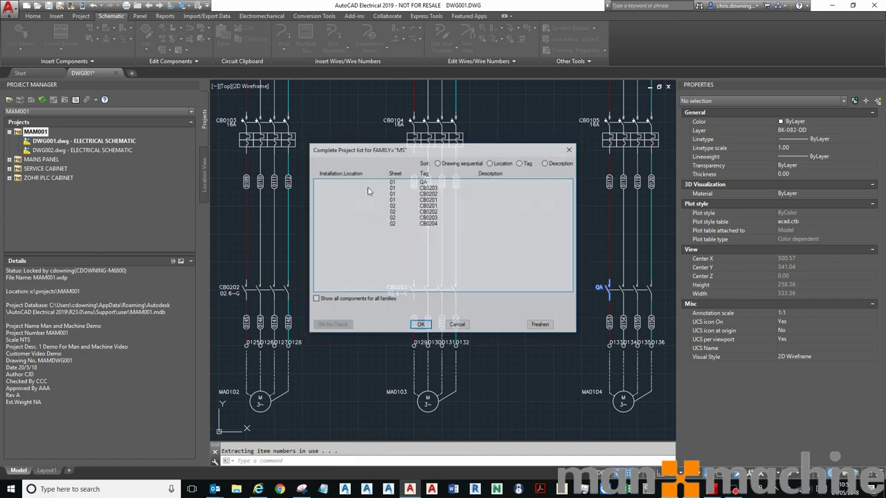
pyautogui.click(440, 223)
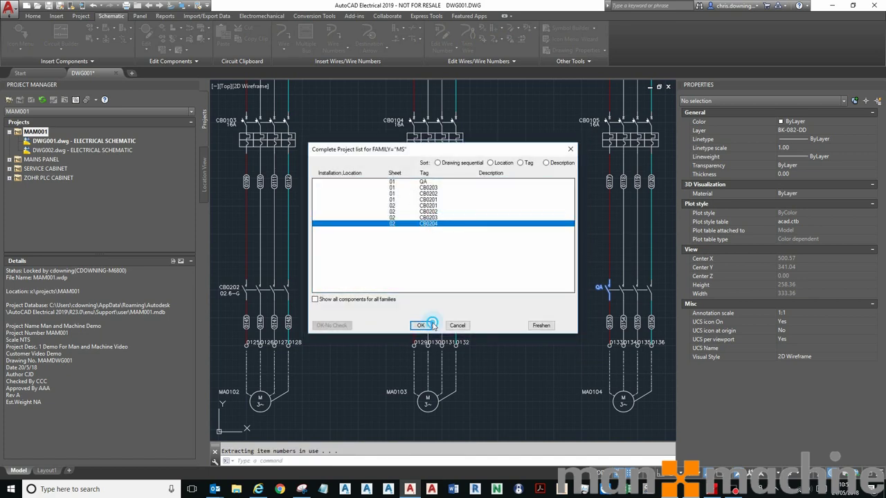
pyautogui.click(420, 325)
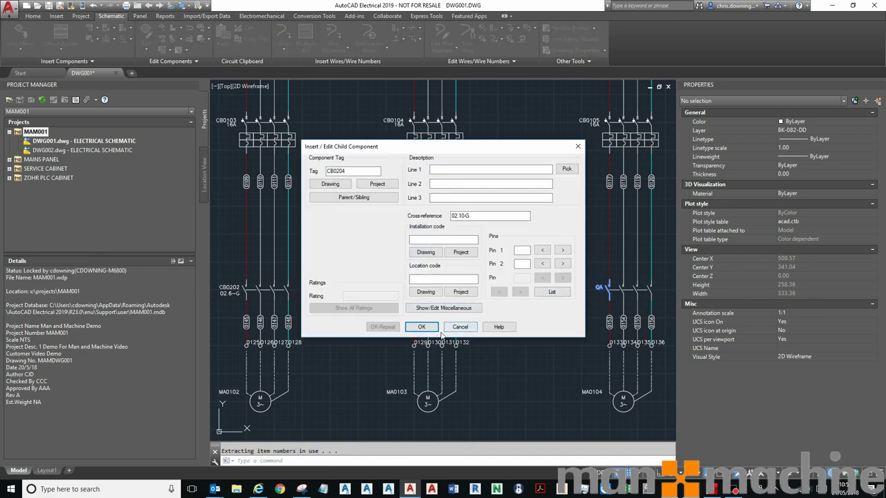
pyautogui.click(422, 326)
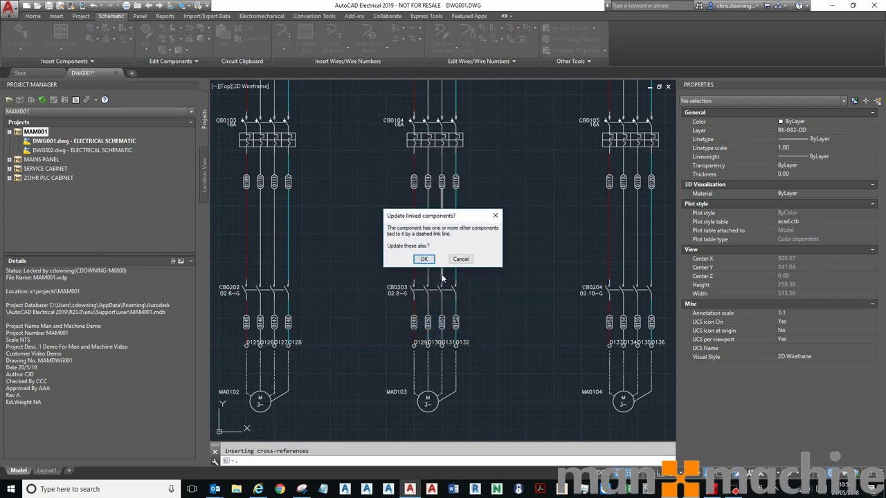
pyautogui.click(423, 260)
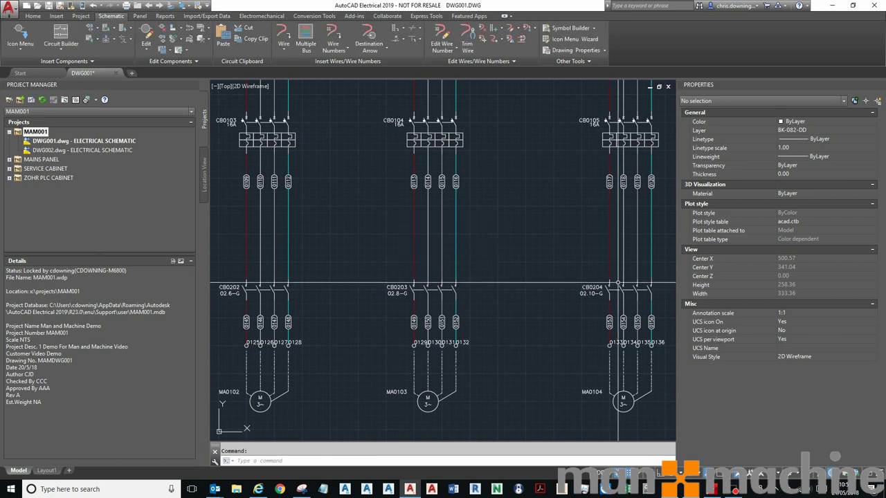
# - Surf from the CB0204 contact to its 02, 10-G parent on DWG002, saving DWG001 first
pyautogui.rightClick(599, 292)
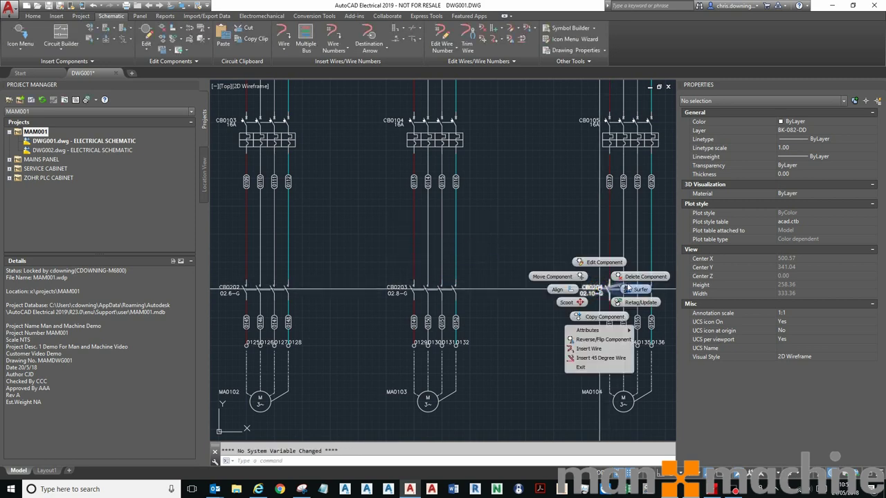
pyautogui.click(637, 289)
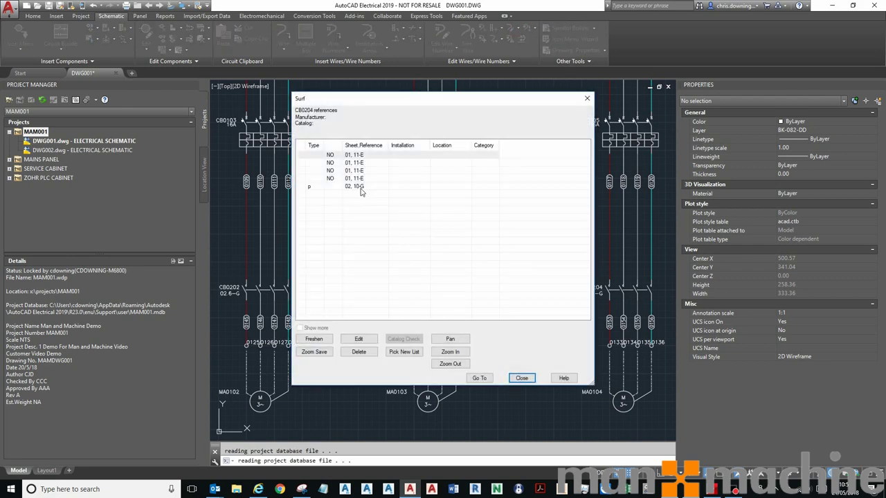
pyautogui.click(361, 188)
pyautogui.click(478, 379)
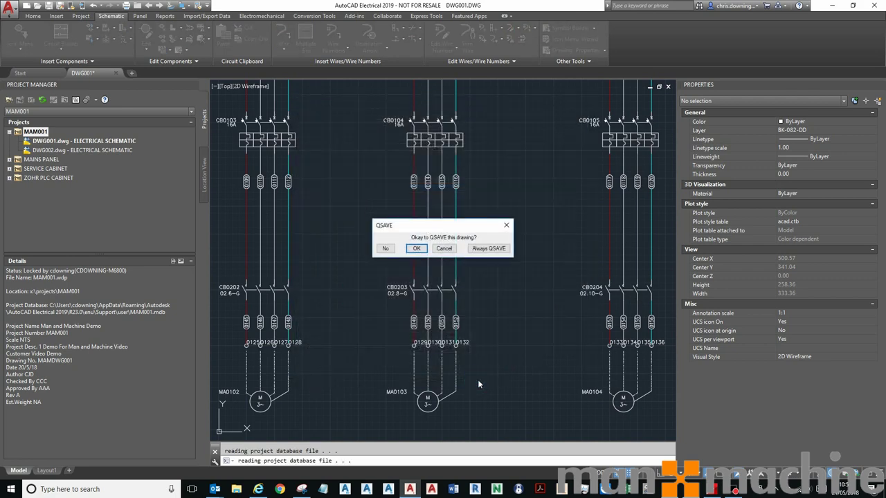
pyautogui.press('Return')
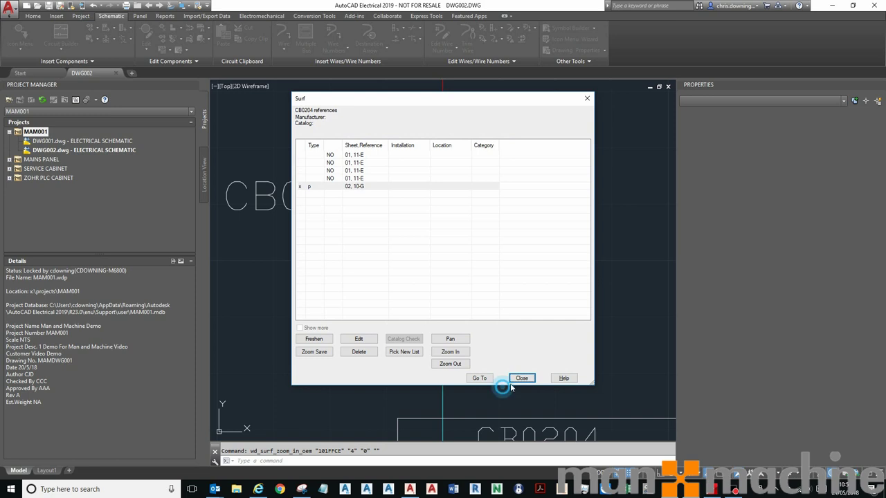
pyautogui.click(517, 379)
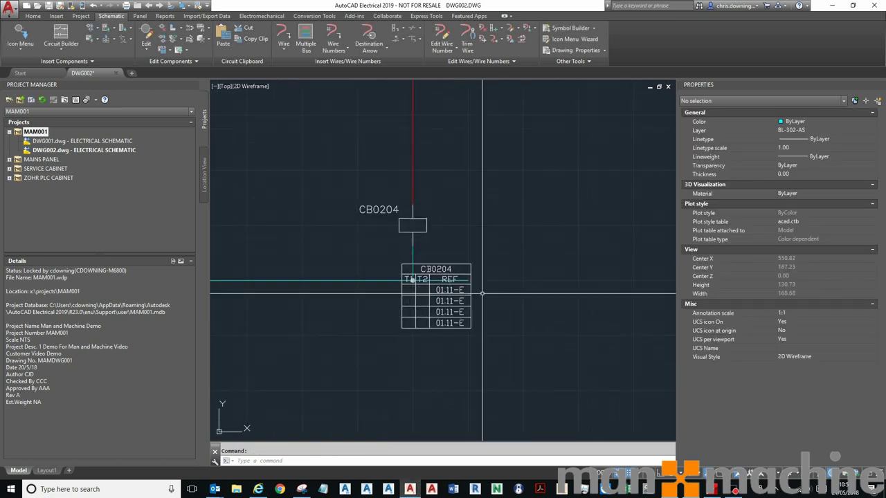
# - Scoot CB0204 down onto the horizontal wire, updating other drawings and saving
pyautogui.rightClick(433, 230)
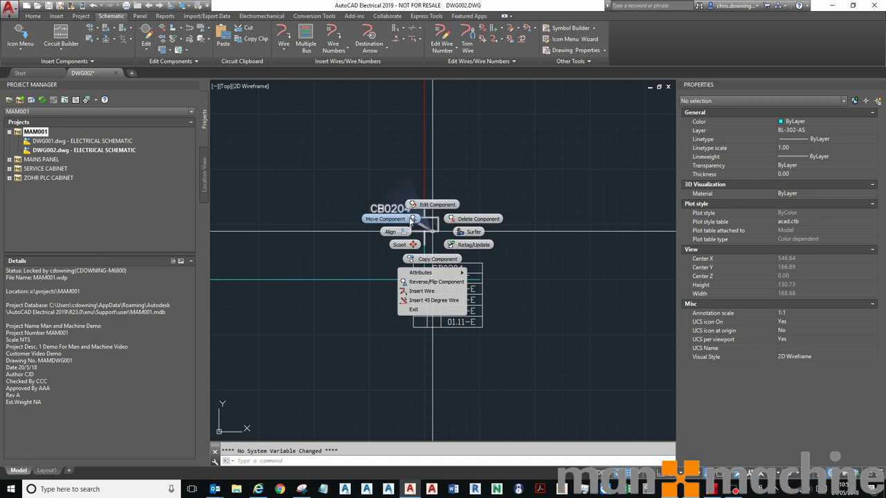
pyautogui.click(408, 242)
pyautogui.click(419, 229)
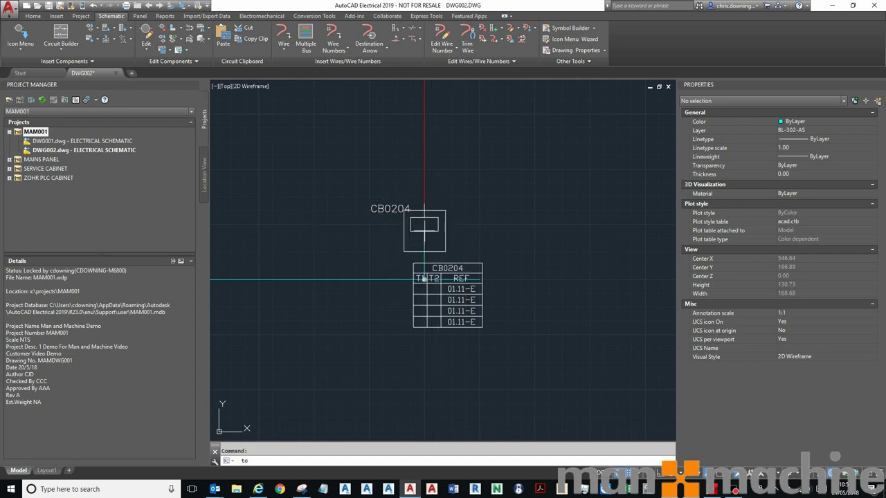
pyautogui.click(421, 271)
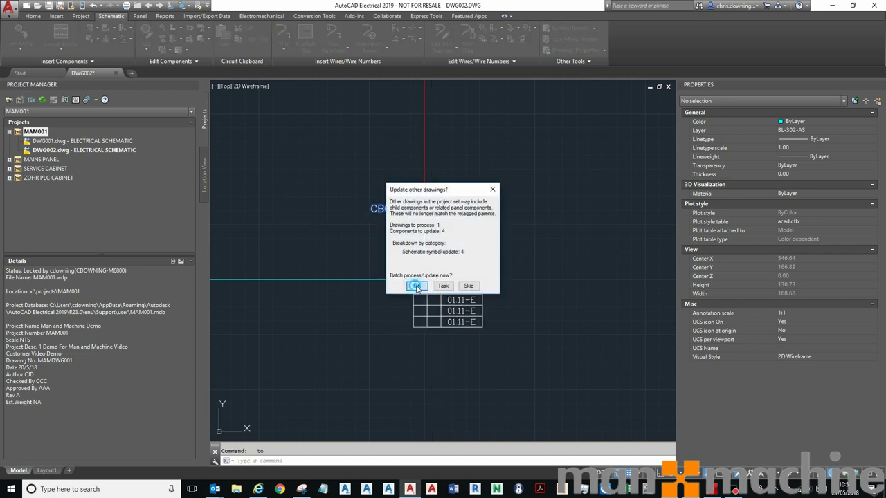
pyautogui.click(415, 285)
pyautogui.press('Return')
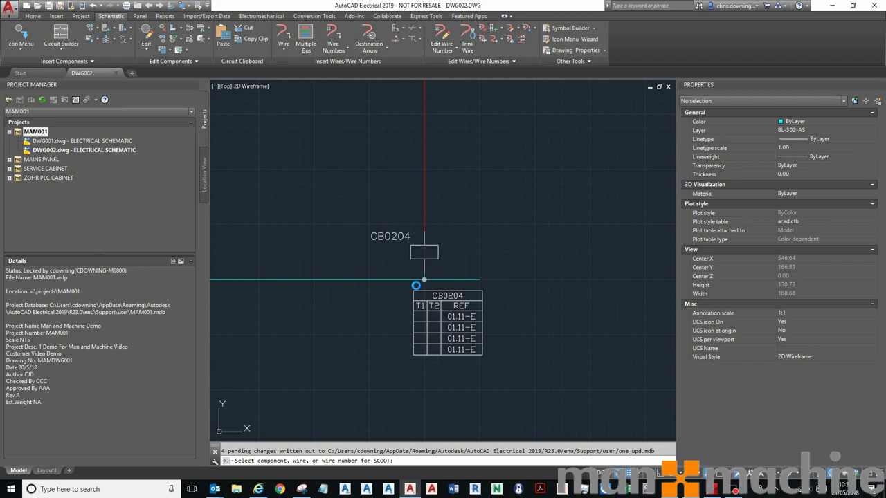
# - Reopen the DWG001 schematic
pyautogui.scroll(-3, 415, 285)
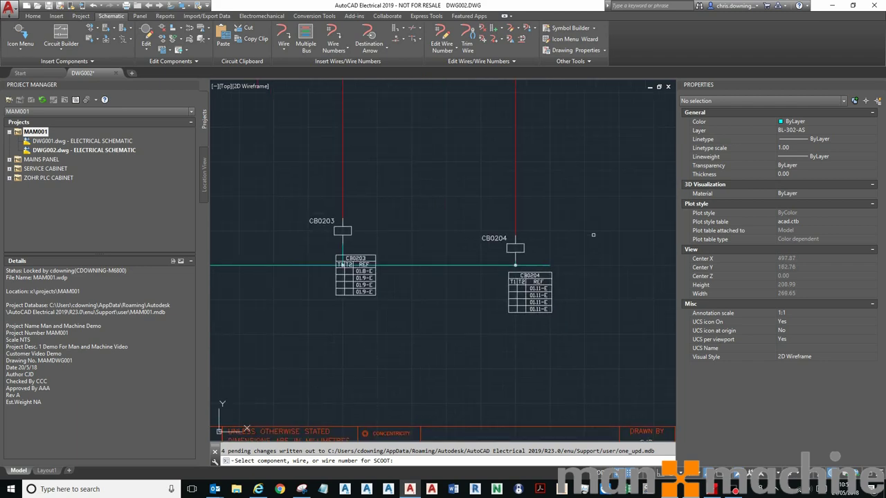
pyautogui.scroll(2, 570, 261)
pyautogui.press('Return')
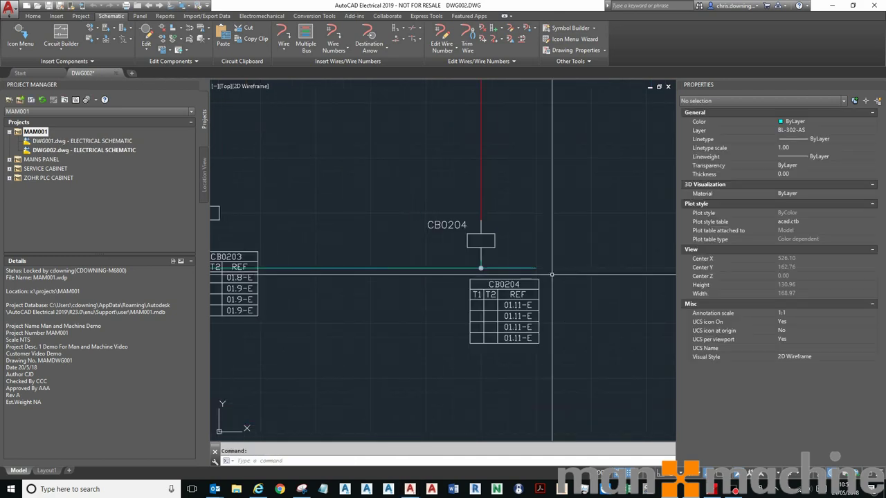
# - Align breakers CB0201, CB0202 and CB0203 horizontally with CB0204
pyautogui.scroll(-4, 551, 275)
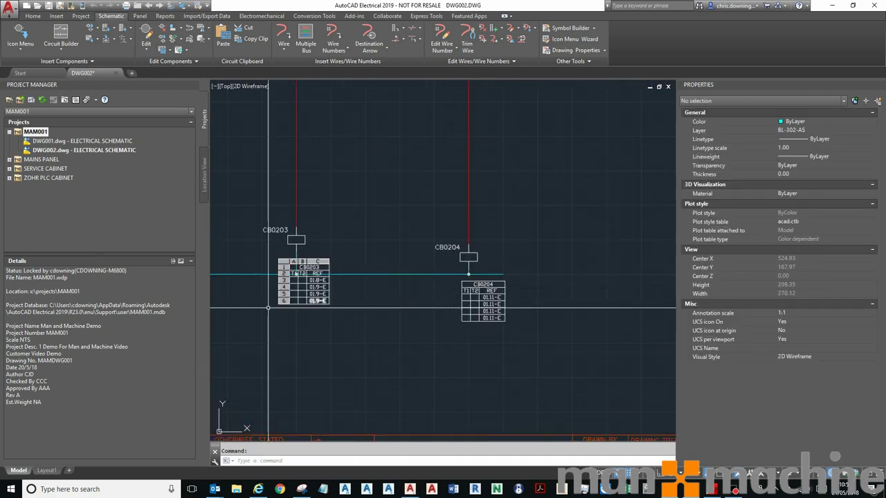
pyautogui.click(173, 29)
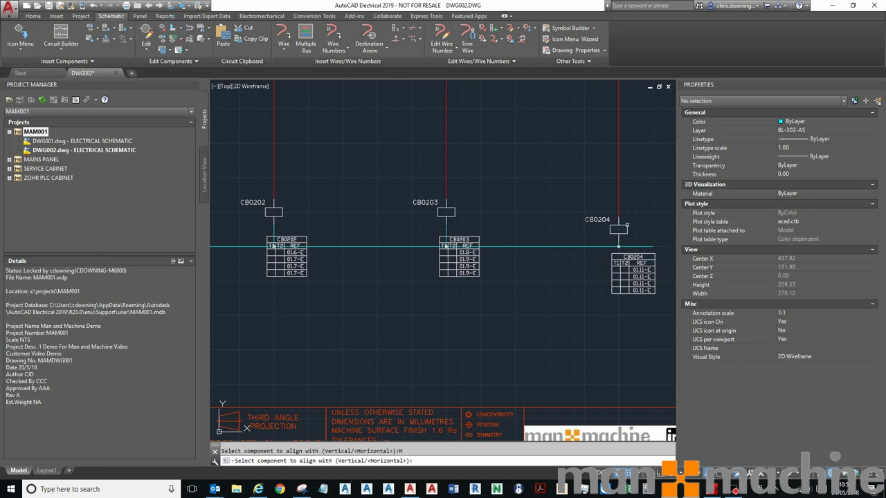
pyautogui.click(623, 229)
pyautogui.scroll(-2, 608, 238)
pyautogui.click(533, 198)
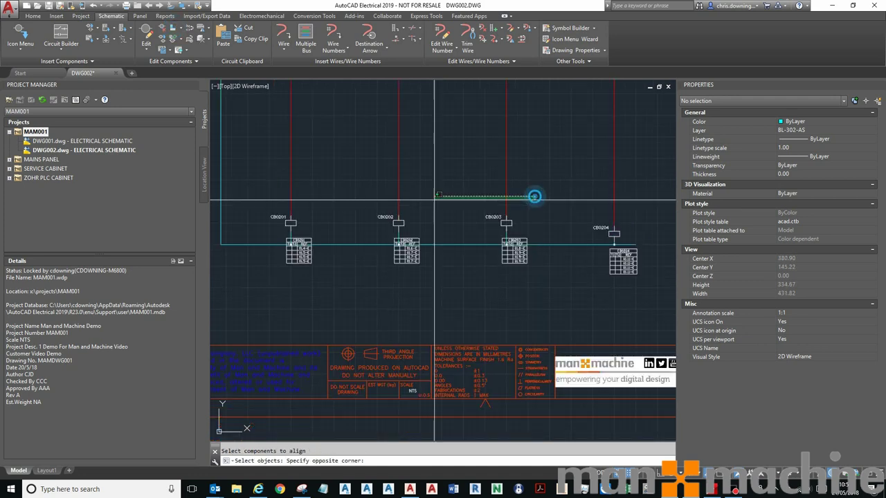
pyautogui.click(270, 228)
pyautogui.press('Return')
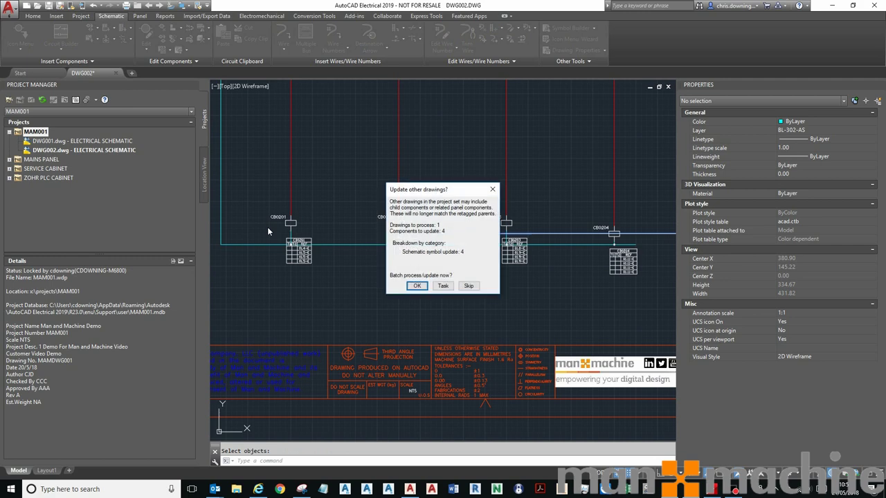
# - Update other drawings and save, postponing the locked DWG001 update as a task
pyautogui.press('Return')
pyautogui.press('Return')
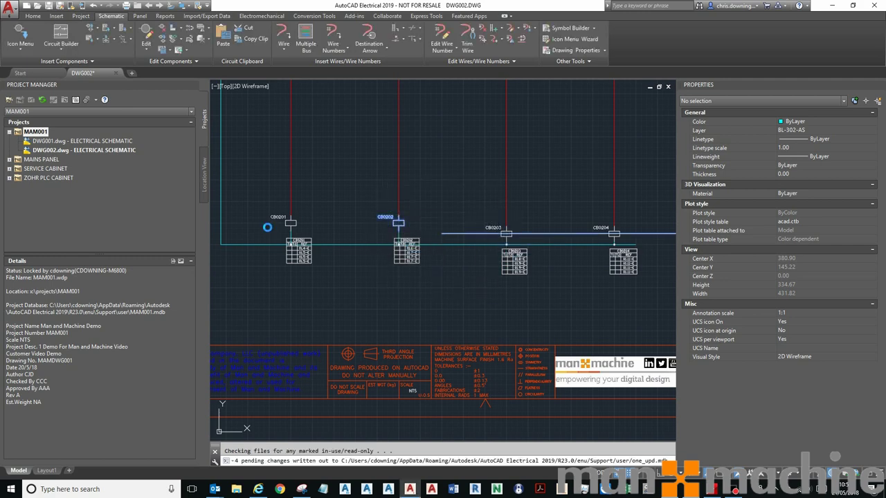
pyautogui.press('Return')
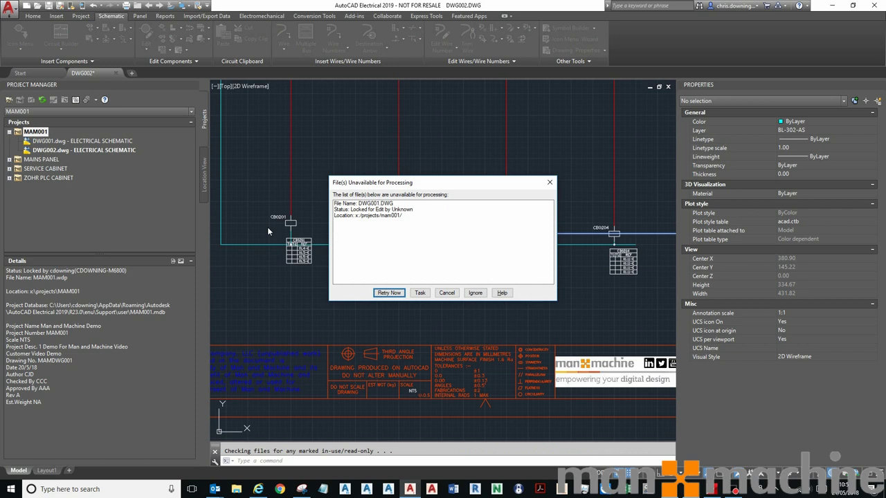
pyautogui.click(420, 293)
pyautogui.click(419, 286)
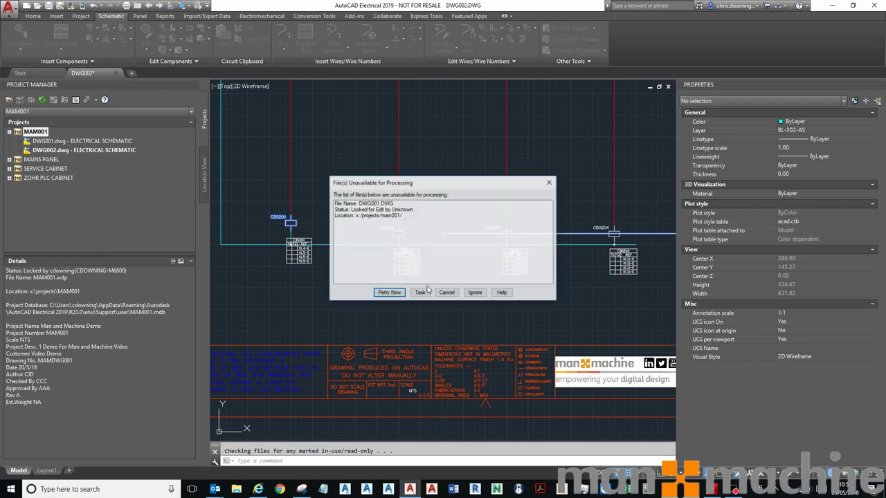
pyautogui.click(389, 293)
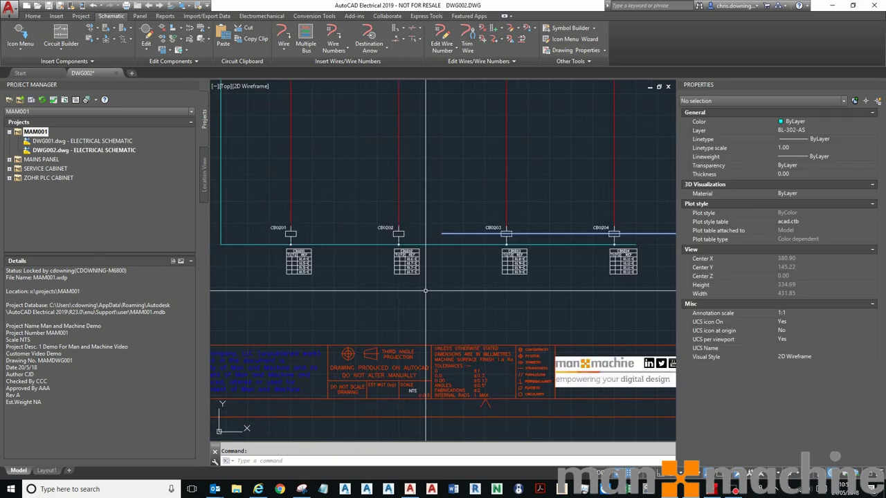
# - Apply all pending Task List cross-reference updates to DWG001 and save
pyautogui.click(53, 101)
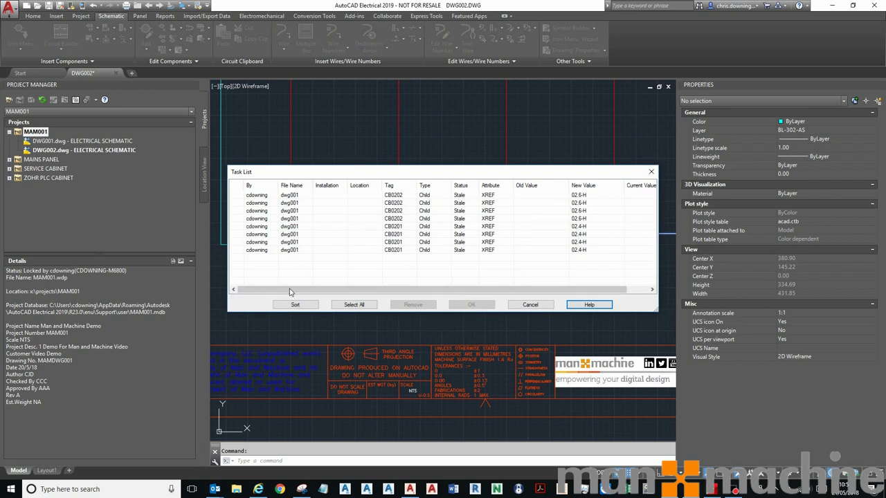
pyautogui.click(361, 307)
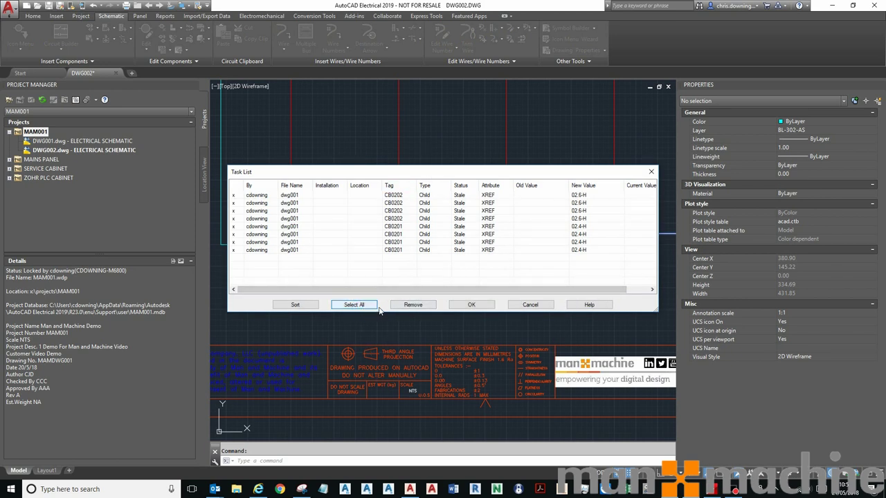
pyautogui.click(471, 305)
pyautogui.press('Return')
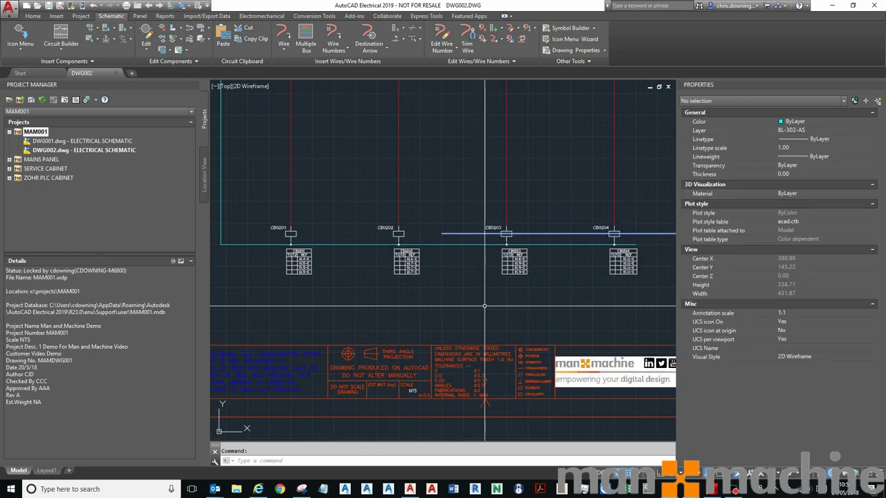
pyautogui.scroll(-8, 484, 305)
pyautogui.scroll(4, 415, 257)
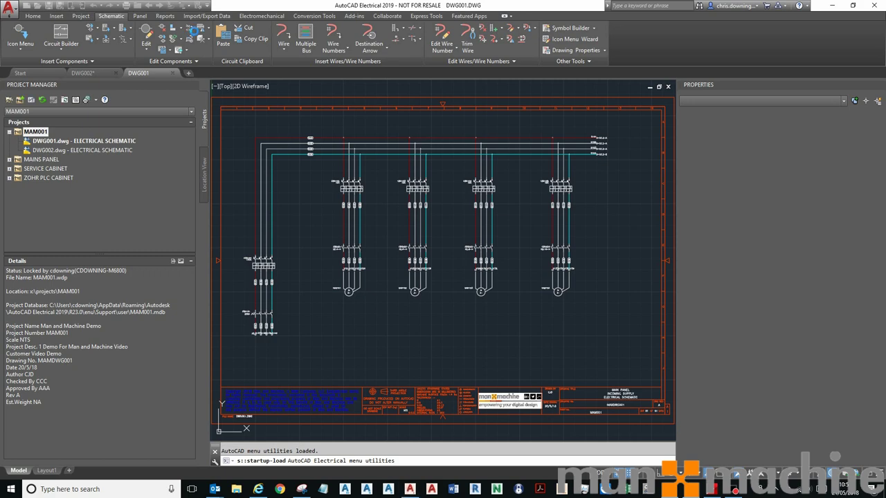
# - Toggle the CB0201 contact between NO and NC, then back again
pyautogui.click(189, 29)
pyautogui.scroll(3, 341, 242)
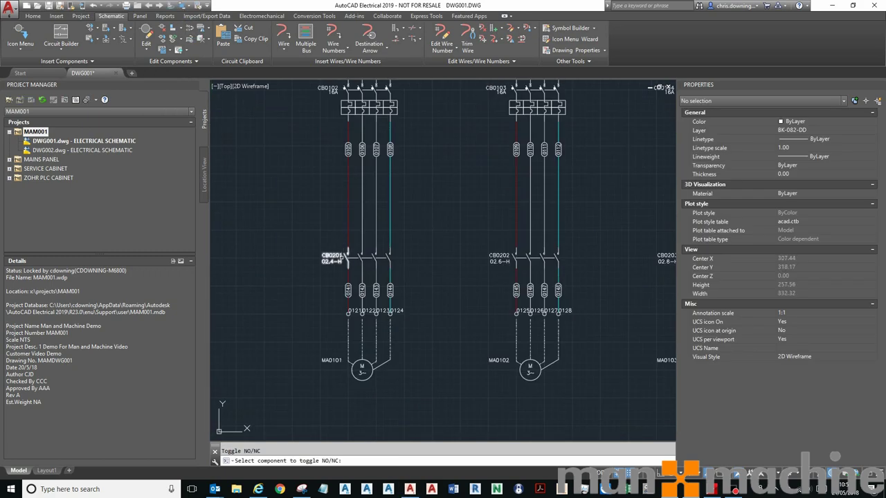
pyautogui.click(344, 258)
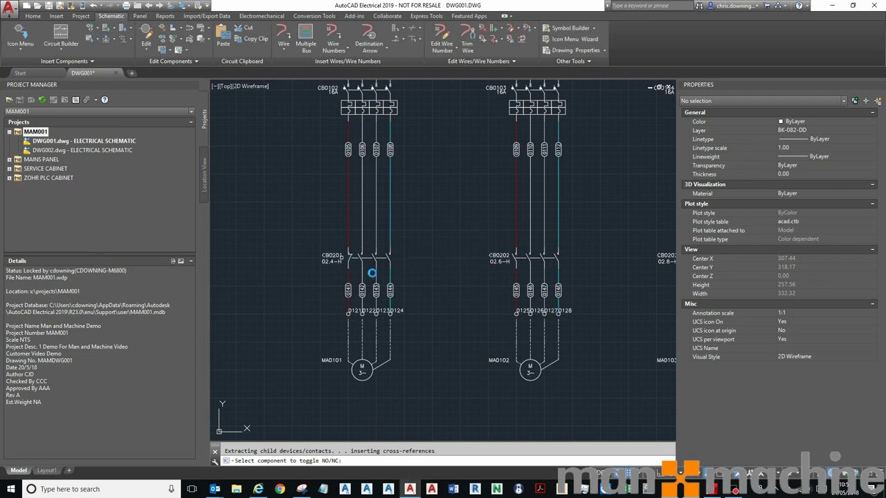
pyautogui.click(351, 267)
# - Reverse the CB0201 contact twice so its labels read CB0201 and 02.4-H
pyautogui.rightClick(335, 257)
pyautogui.rightClick(334, 259)
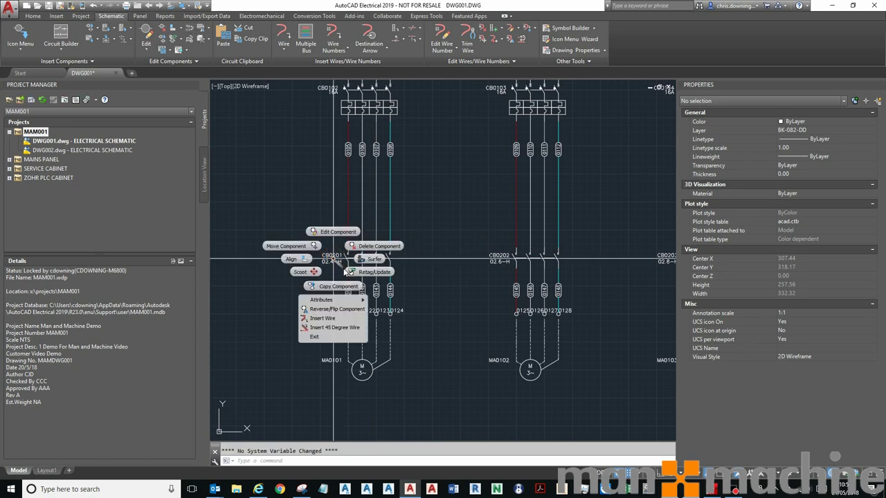
pyautogui.click(337, 308)
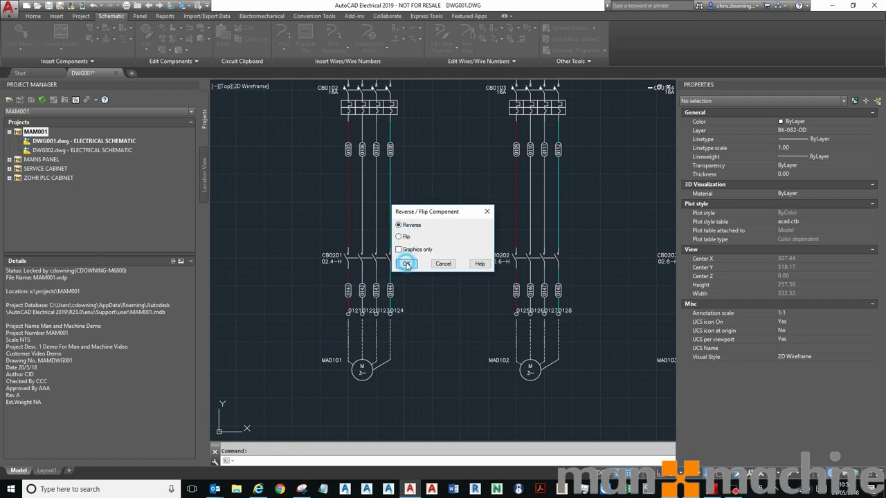
pyautogui.click(406, 264)
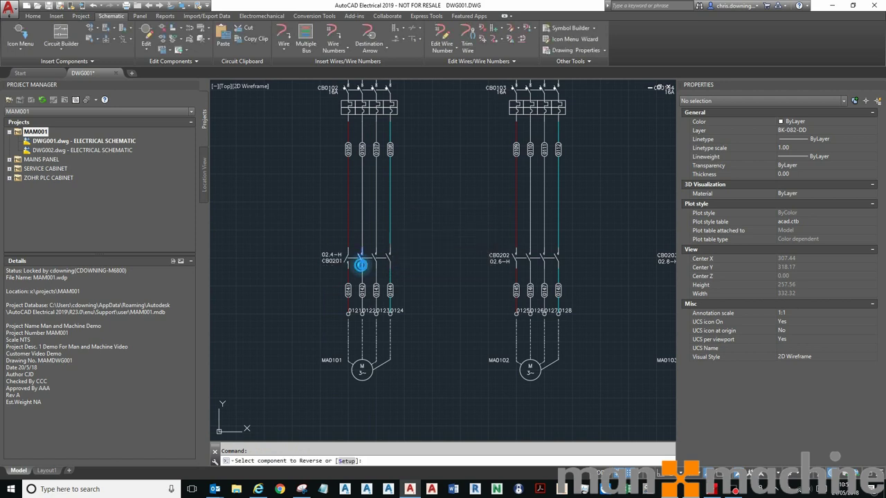
pyautogui.click(360, 262)
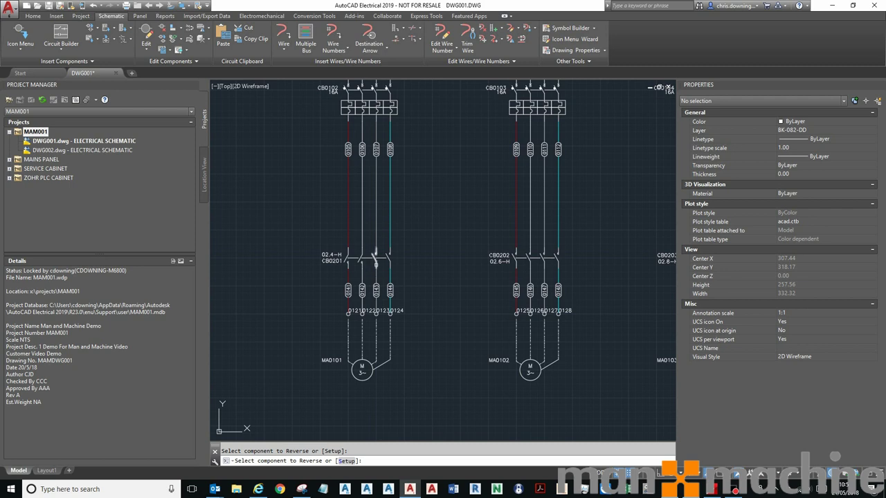
pyautogui.click(390, 261)
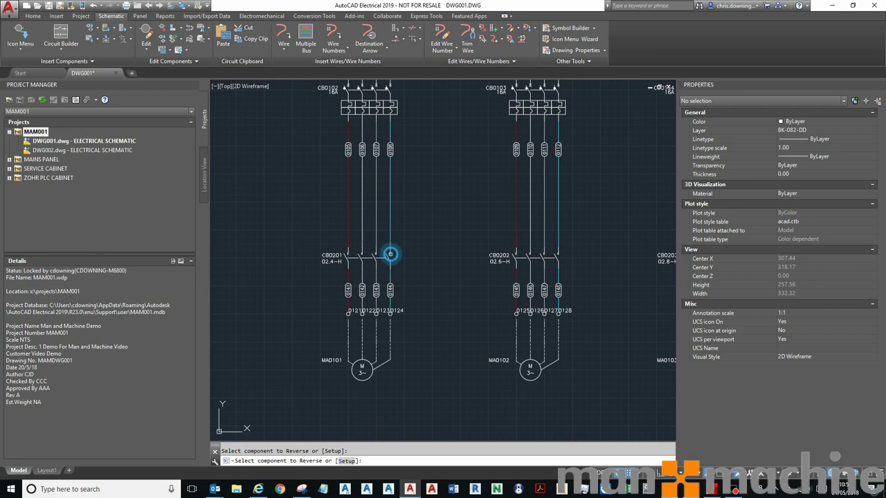
pyautogui.press('Escape')
pyautogui.scroll(-6, 348, 140)
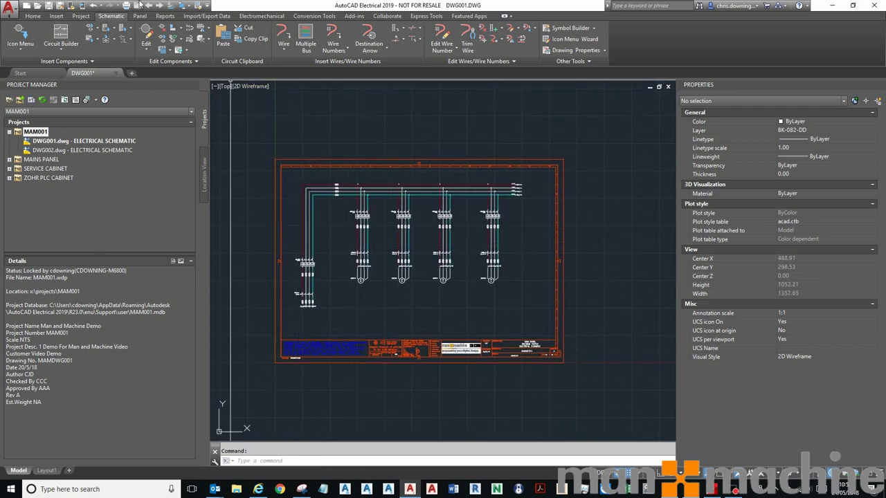
# - On DWG002, copy the wire number in-line onto the branch wires above the coils
pyautogui.click(158, 5)
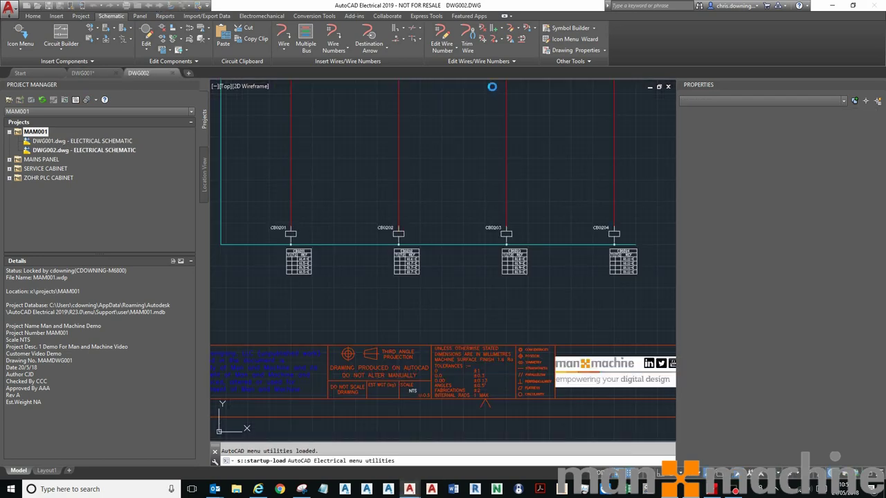
pyautogui.scroll(-4, 514, 154)
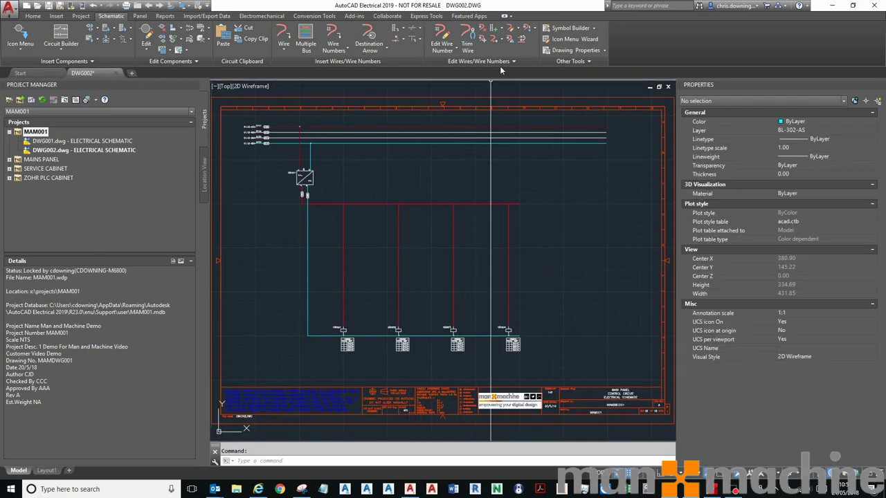
pyautogui.click(534, 30)
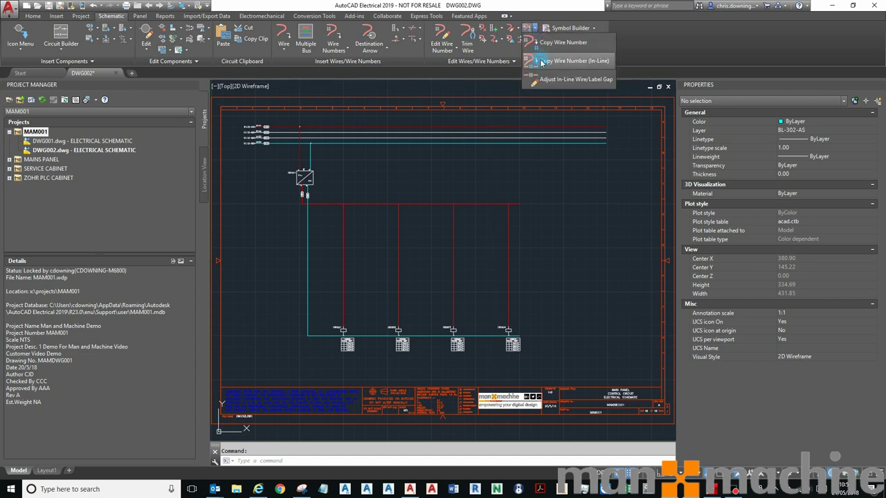
pyautogui.click(541, 61)
pyautogui.scroll(2, 341, 286)
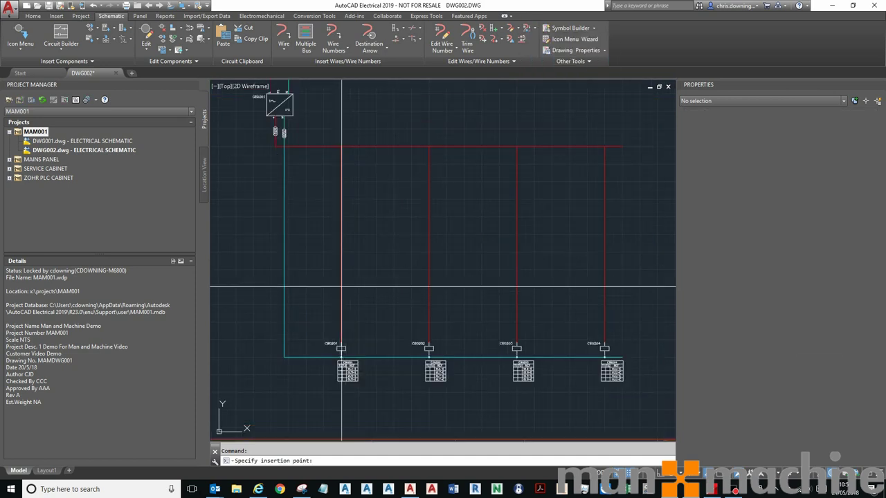
pyautogui.scroll(2, 392, 287)
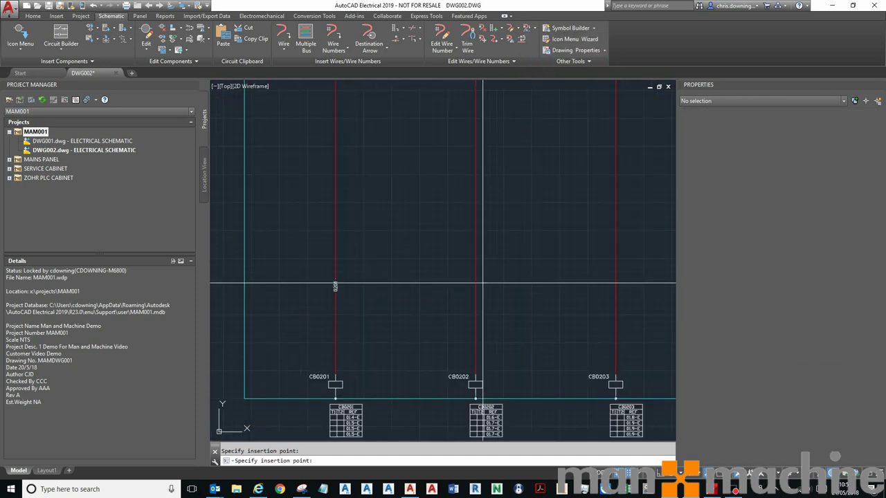
pyautogui.click(475, 284)
pyautogui.click(615, 284)
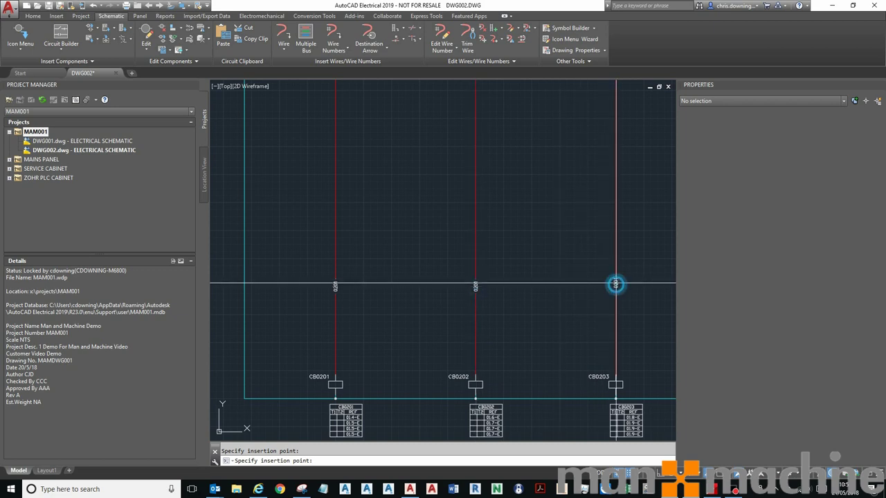
pyautogui.scroll(-2, 454, 297)
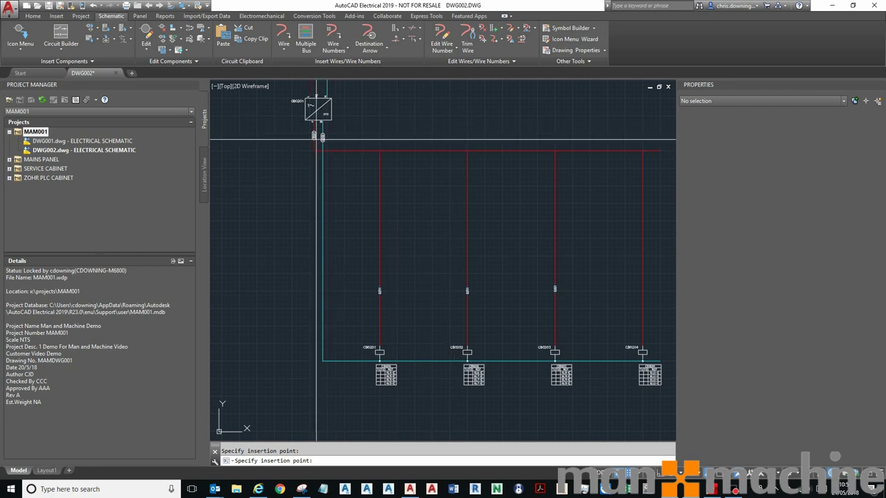
# - Delete the wire numbers on the three coil branch wires with a crossing window
pyautogui.click(484, 31)
pyautogui.click(593, 247)
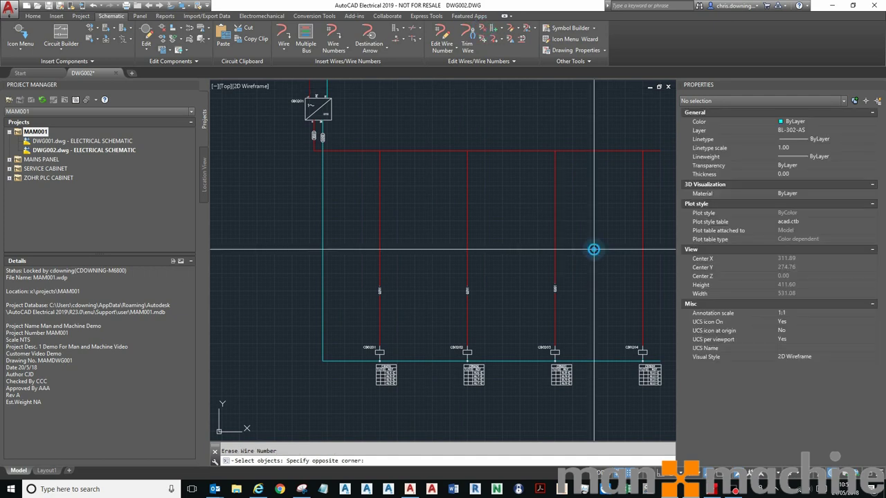
pyautogui.click(372, 326)
pyautogui.press('Return')
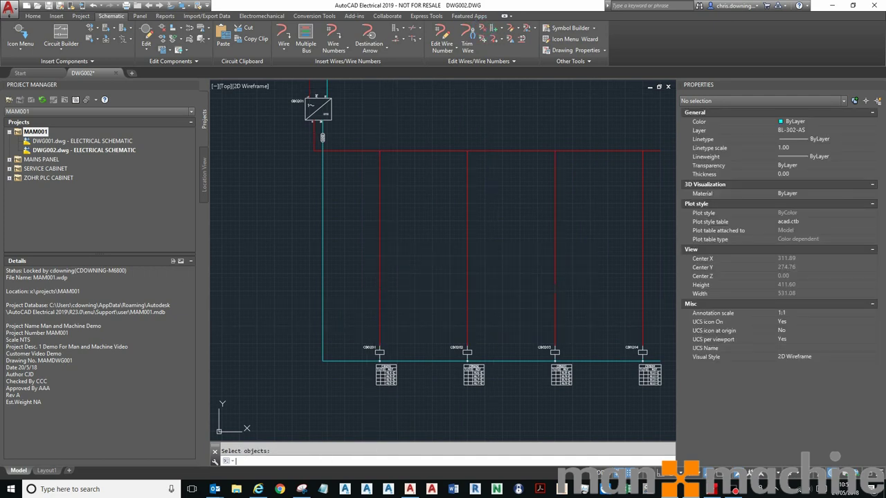